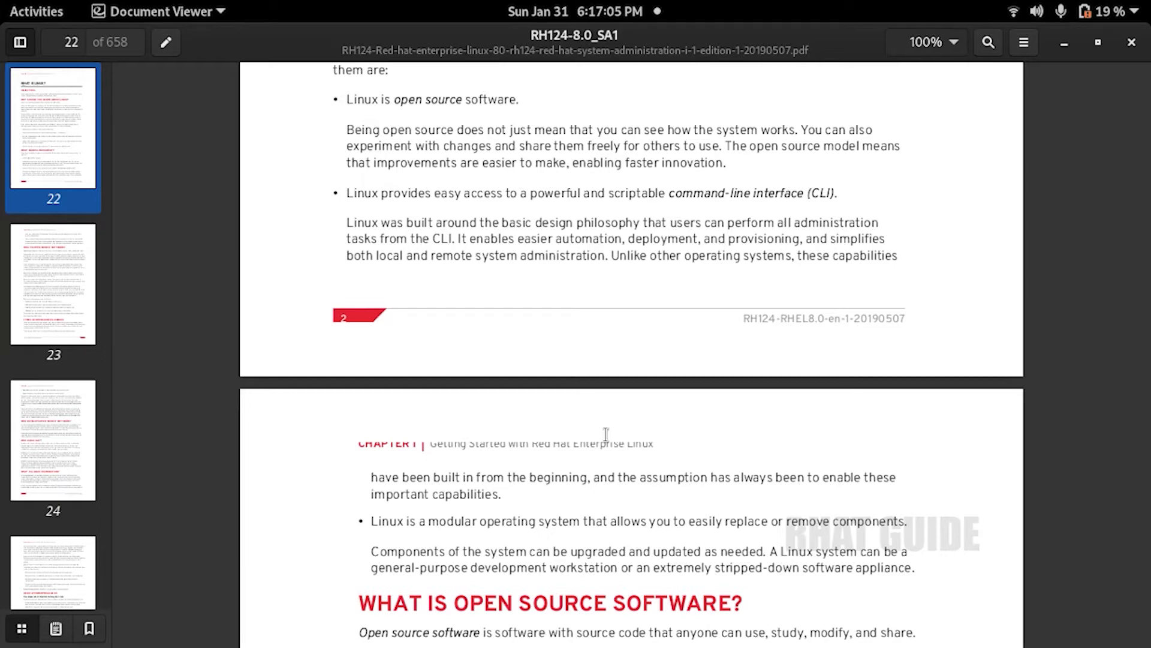
scroll(607, 434, up, 2)
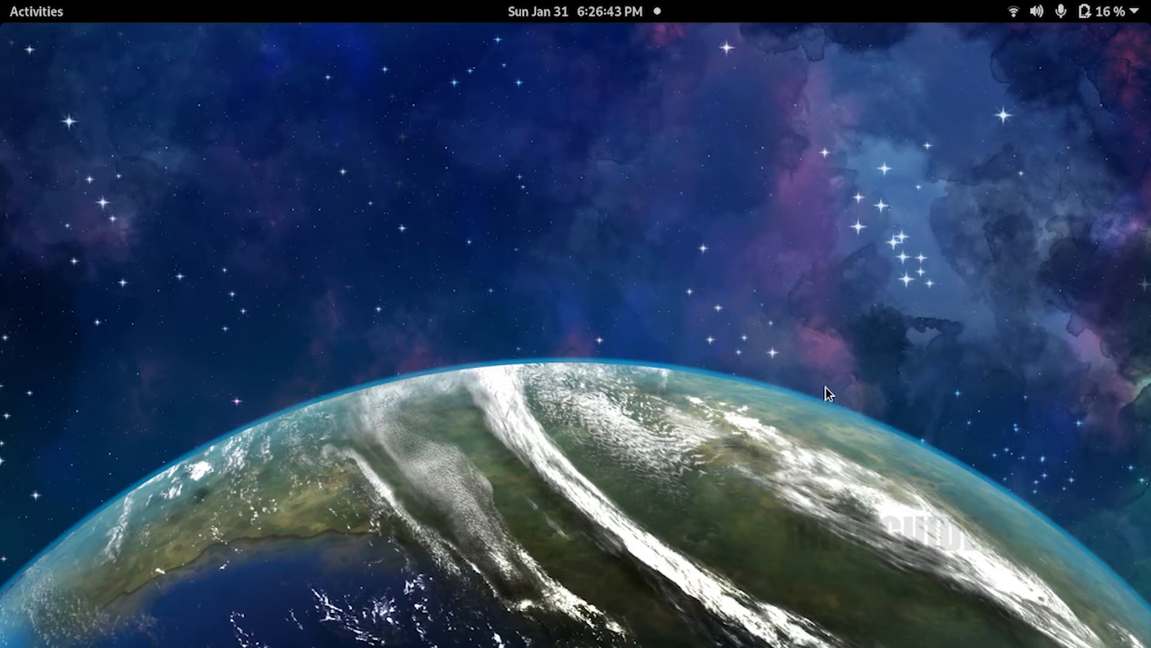
Check the host computer's hardware and operating system details in the system settings, and close the settings
click(1085, 10)
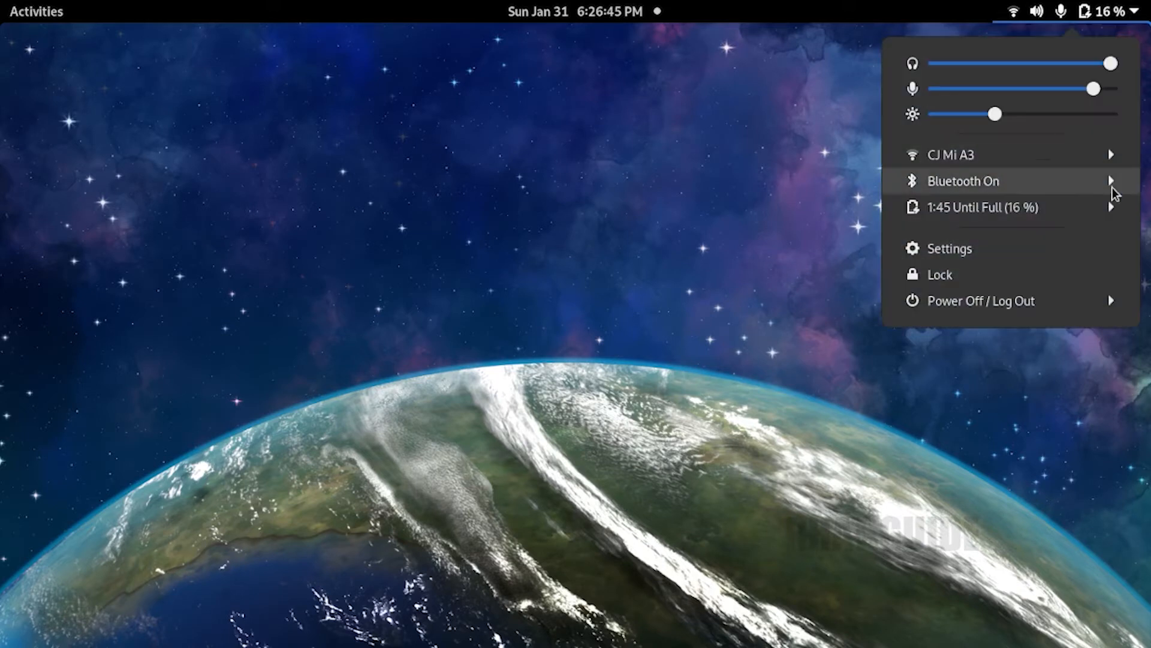
click(978, 259)
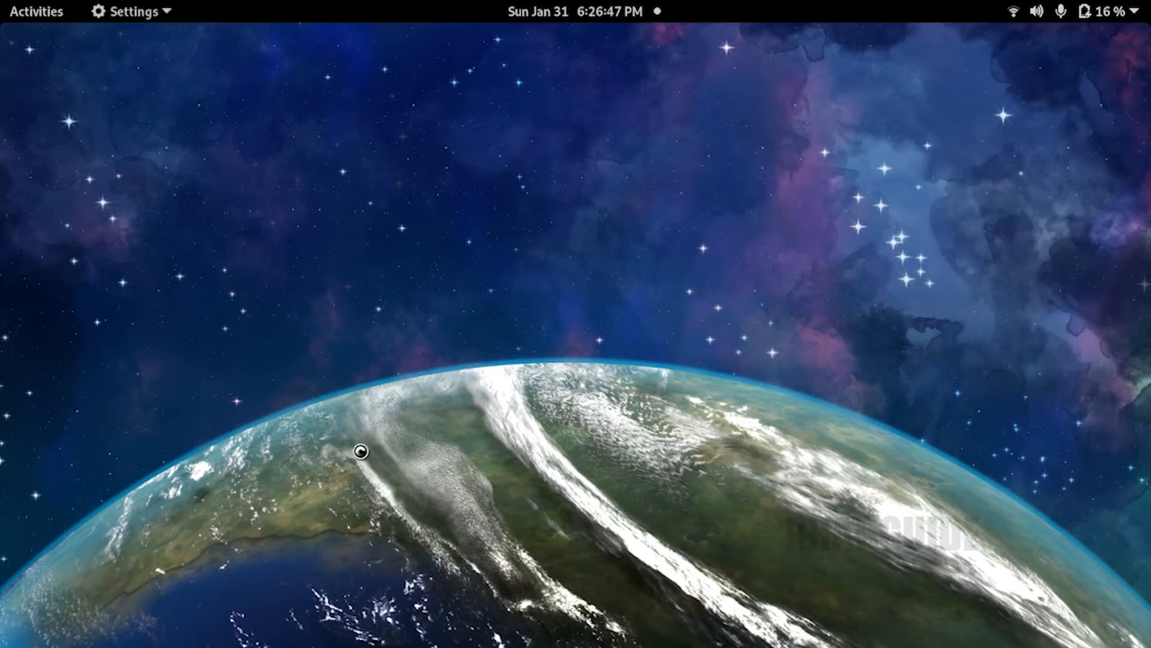
scroll(246, 538, down, 5)
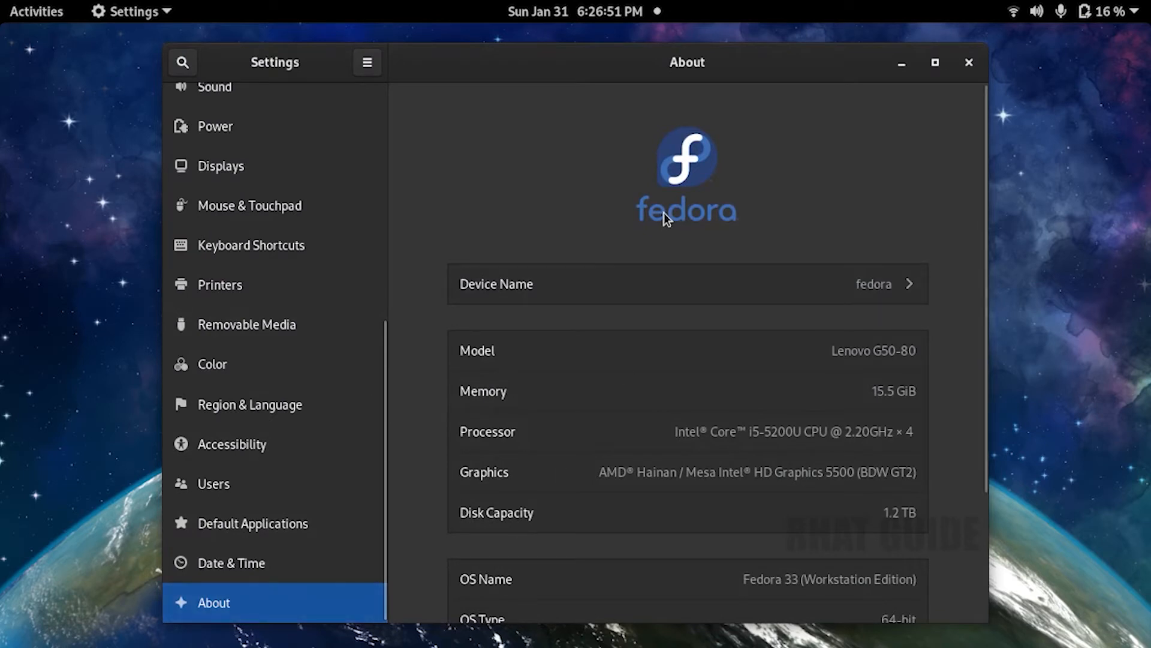
scroll(852, 534, down, 5)
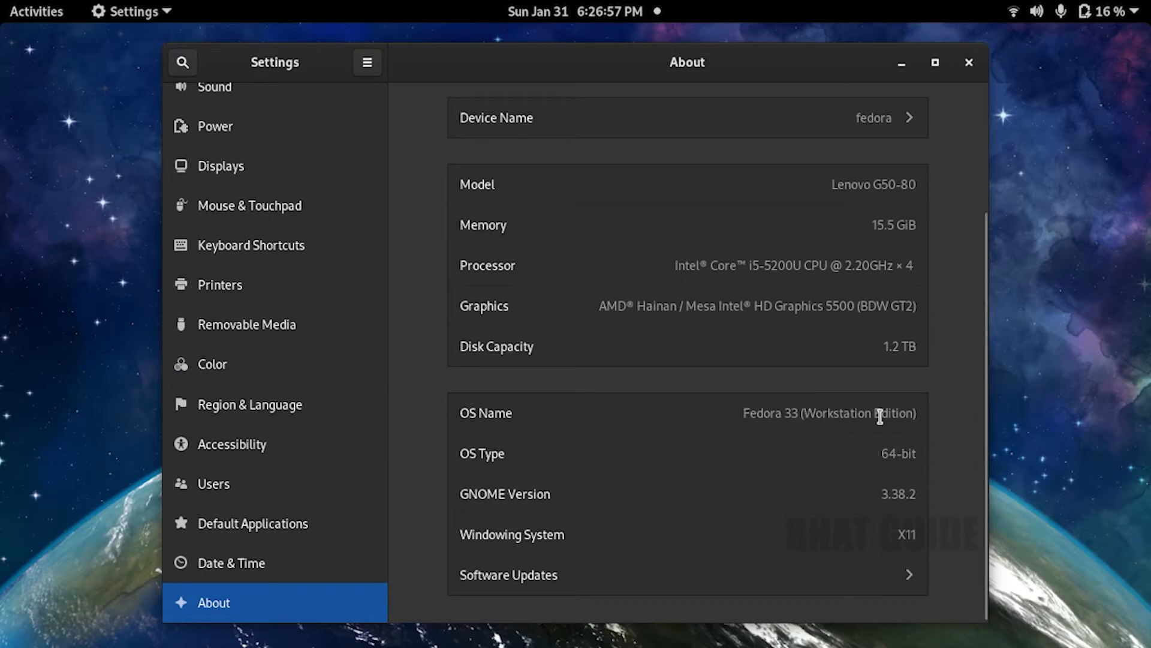
click(974, 64)
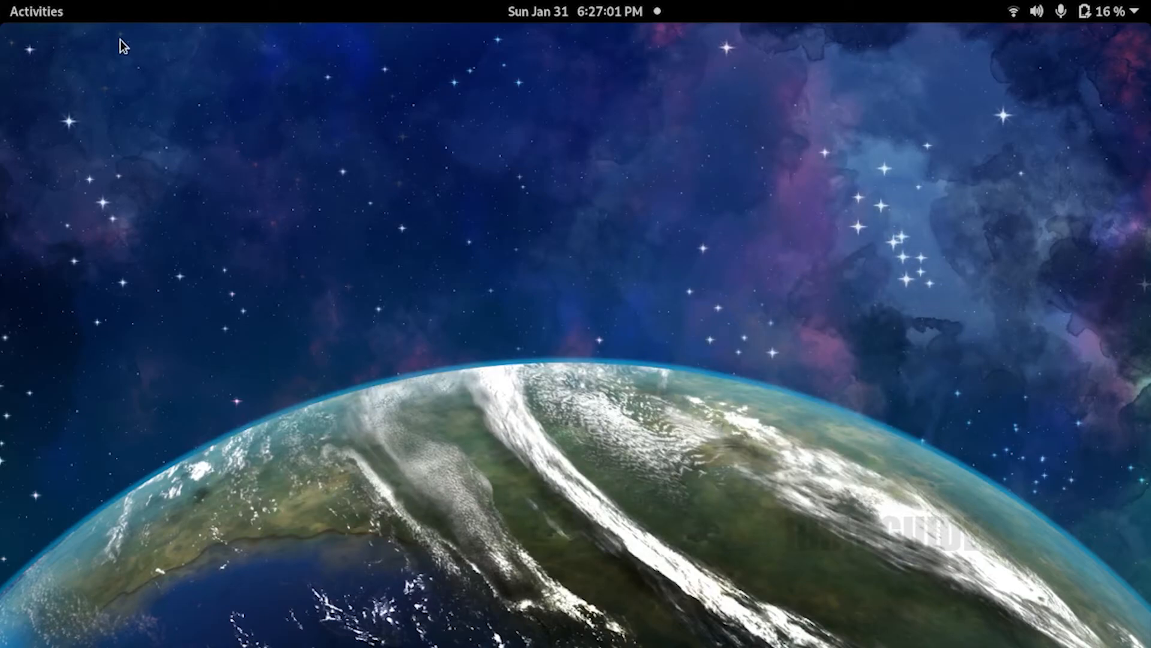
Switch to Virtual Machine Manager and start a new virtual machine that installs from local media (ISO image or CDROM)
click(43, 12)
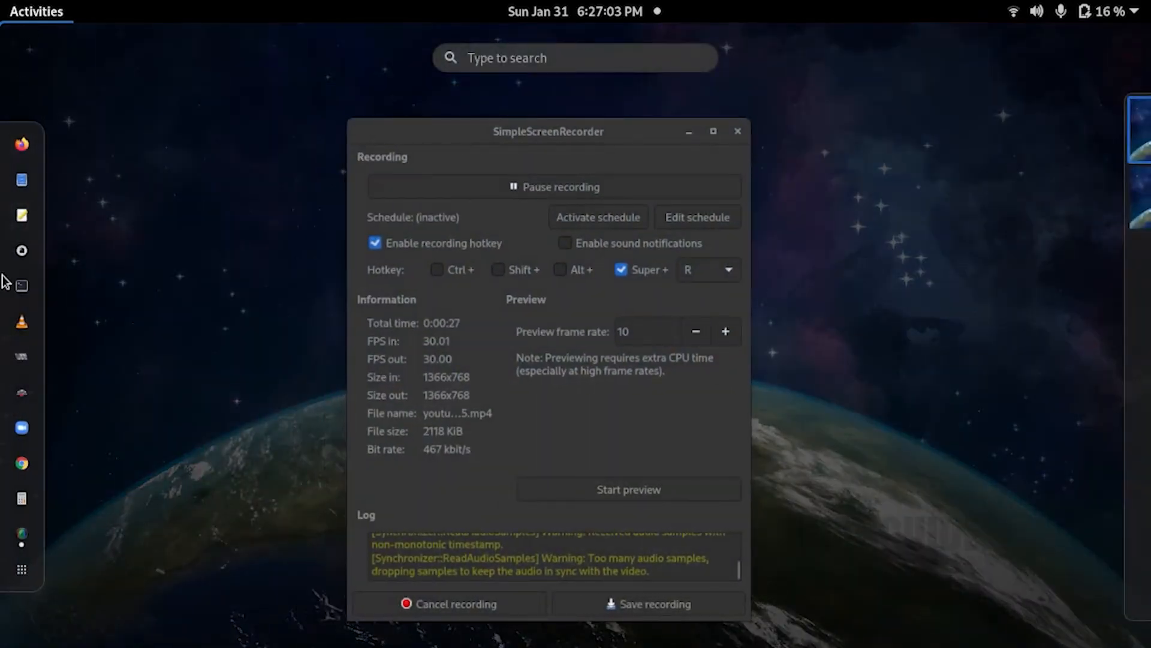
click(24, 357)
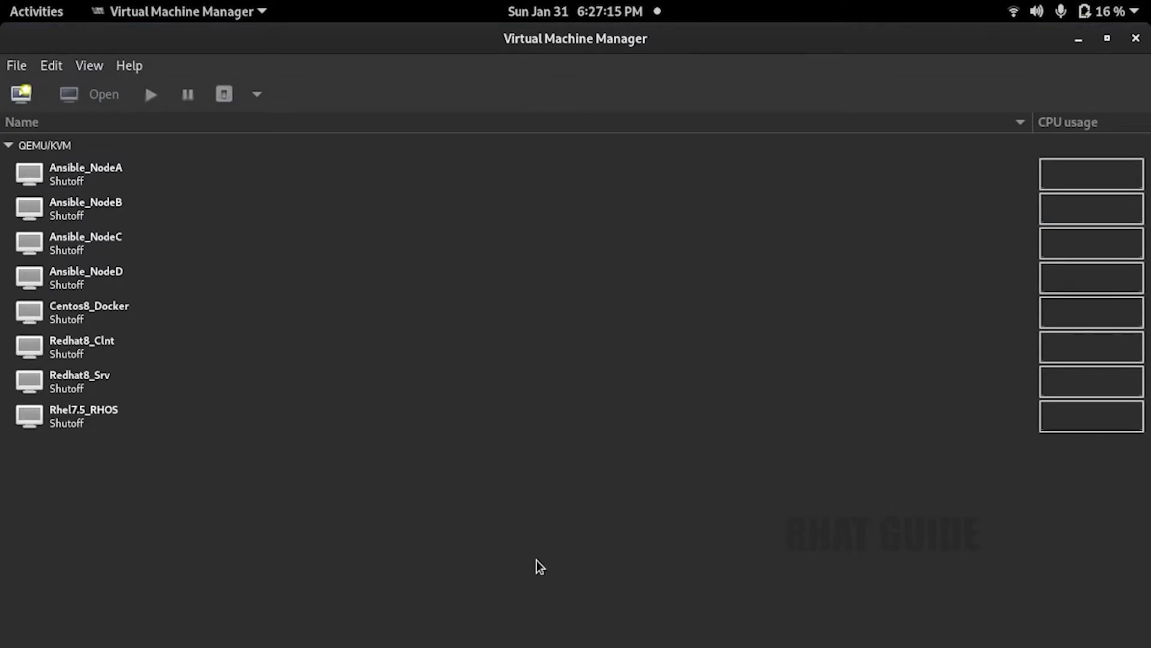
click(20, 94)
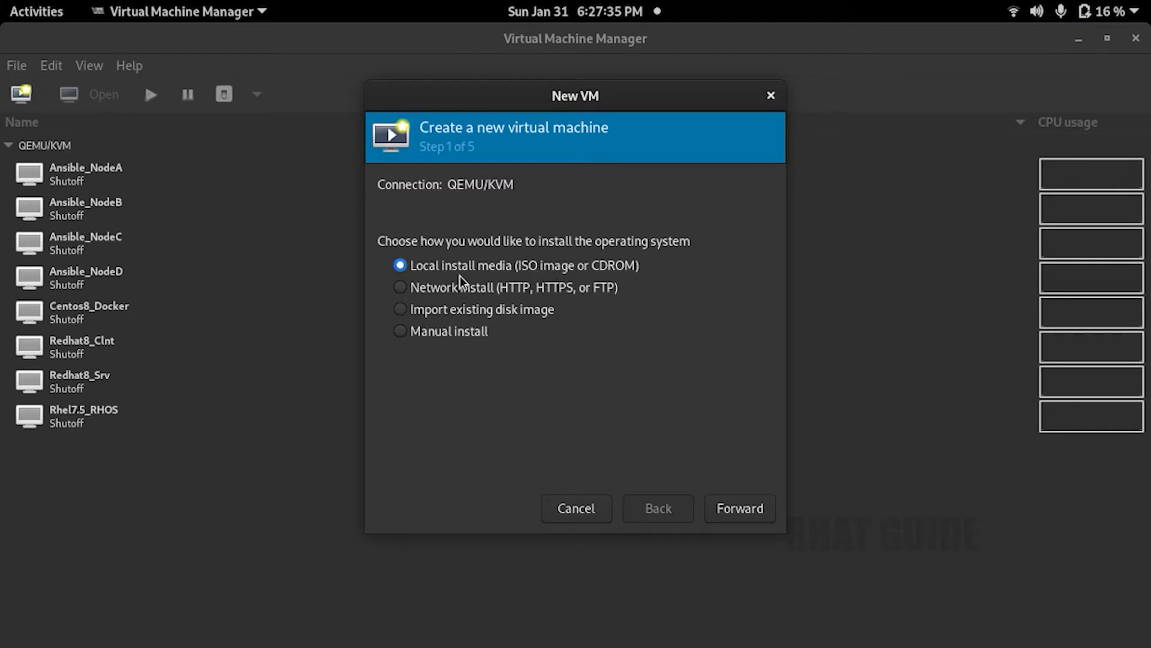
click(739, 512)
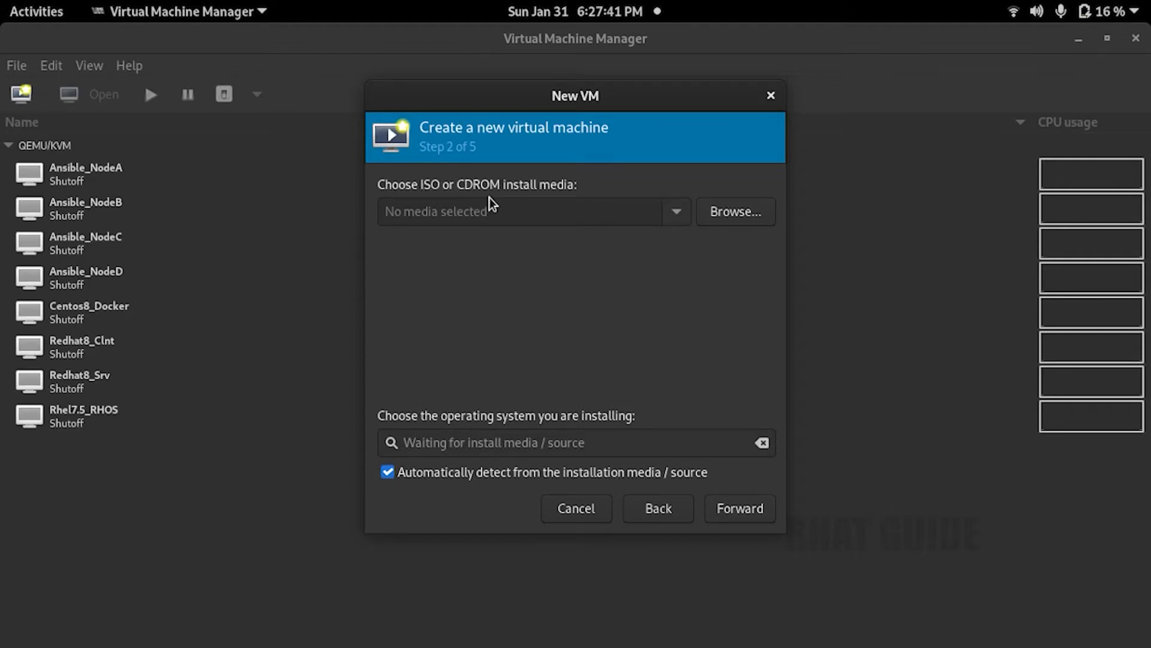
Choose rhel-8.0-x86_64-dvd.iso from the ISO storage pool as the install media and proceed to the memory and CPU settings
click(749, 218)
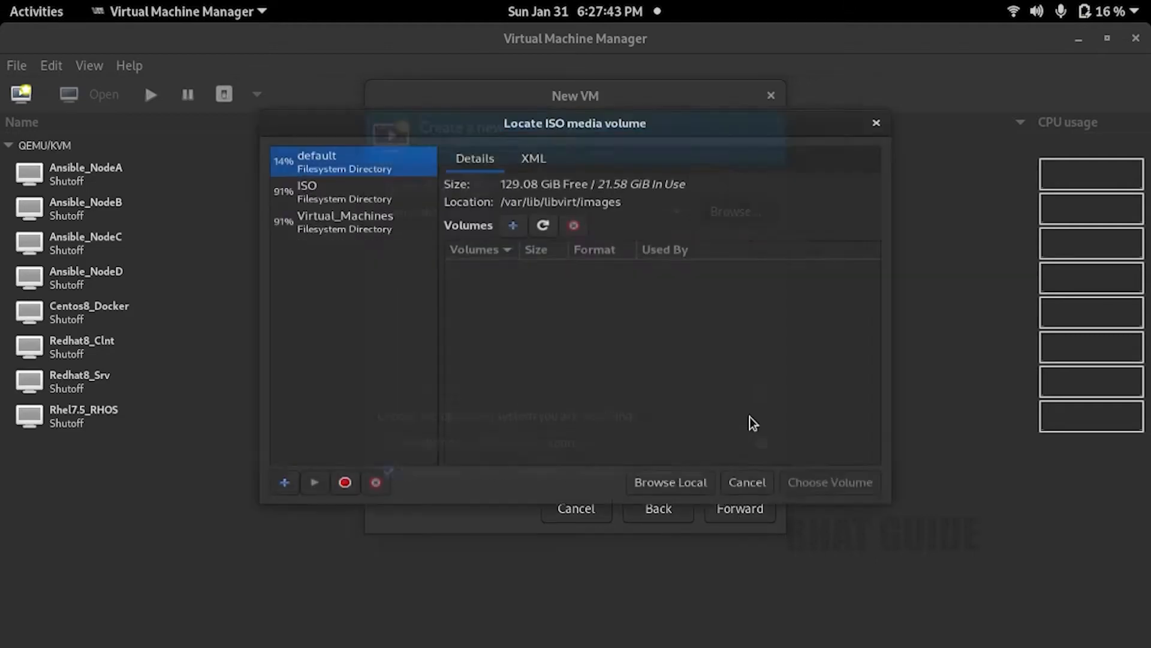
click(317, 186)
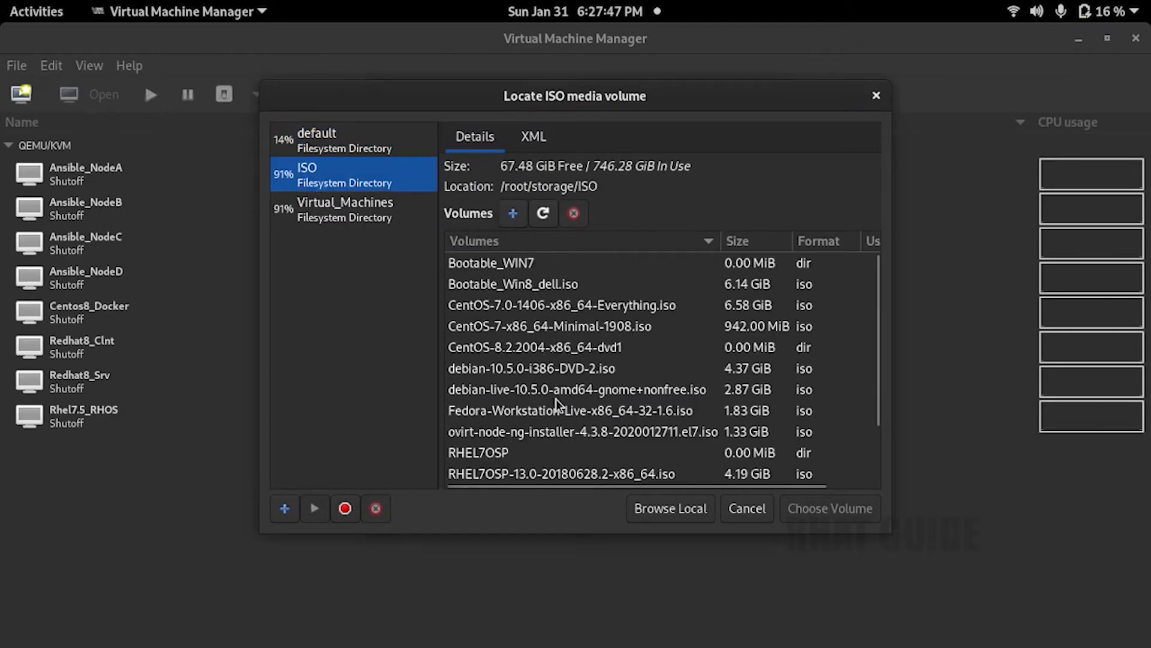
scroll(558, 408, down, 3)
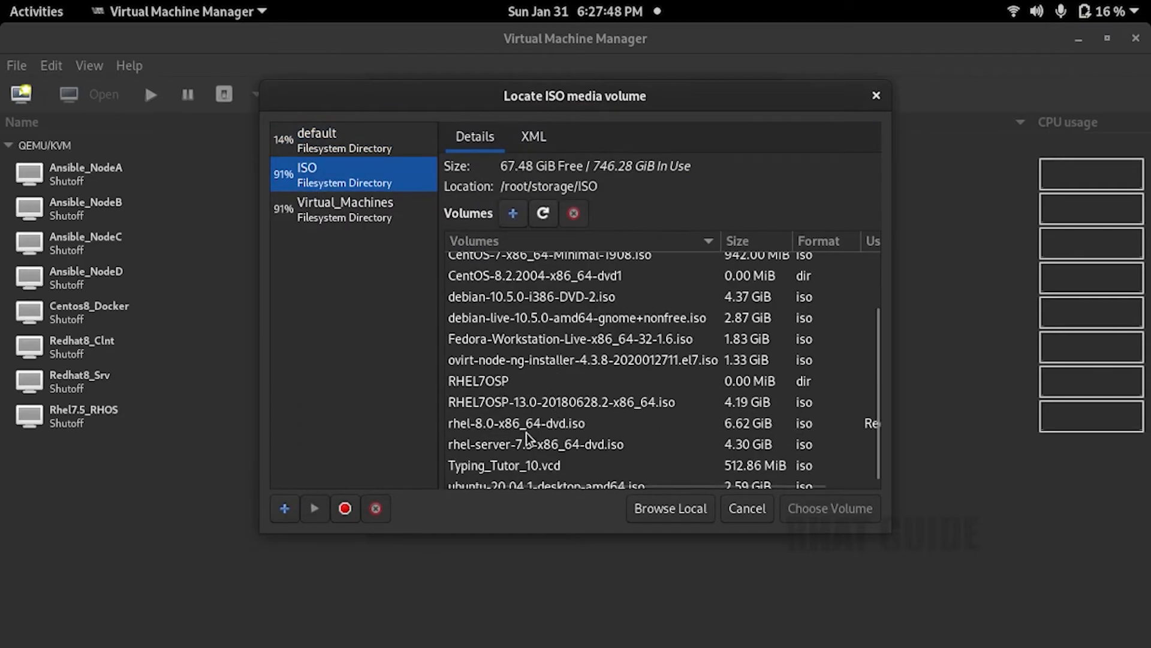
click(478, 425)
click(804, 511)
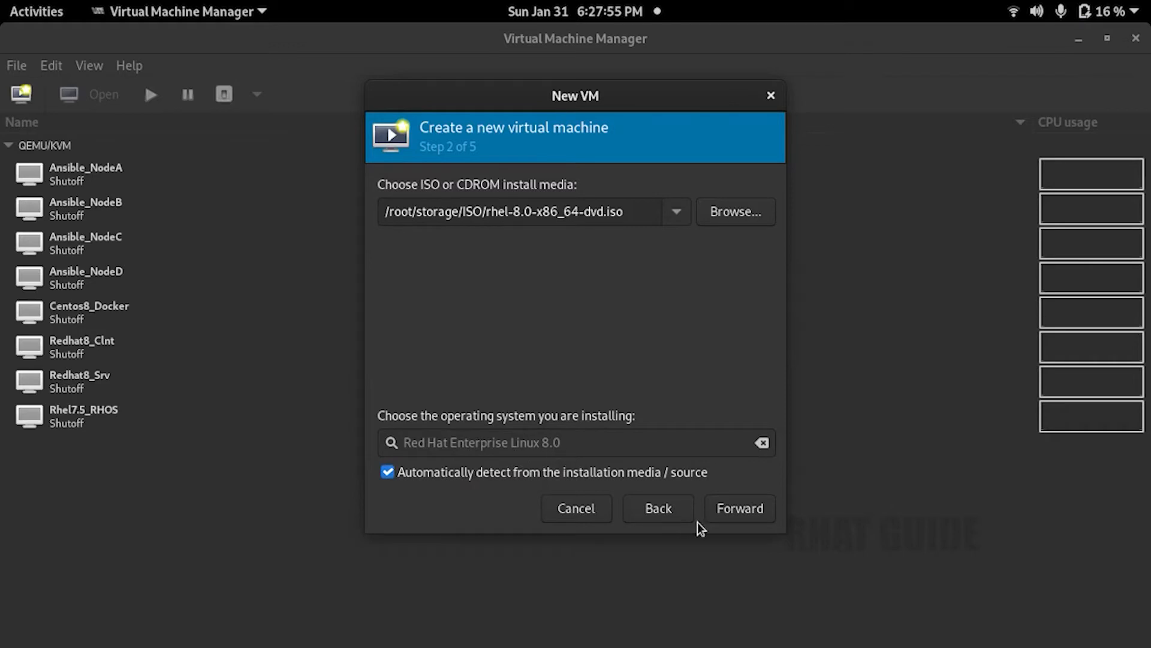
click(747, 512)
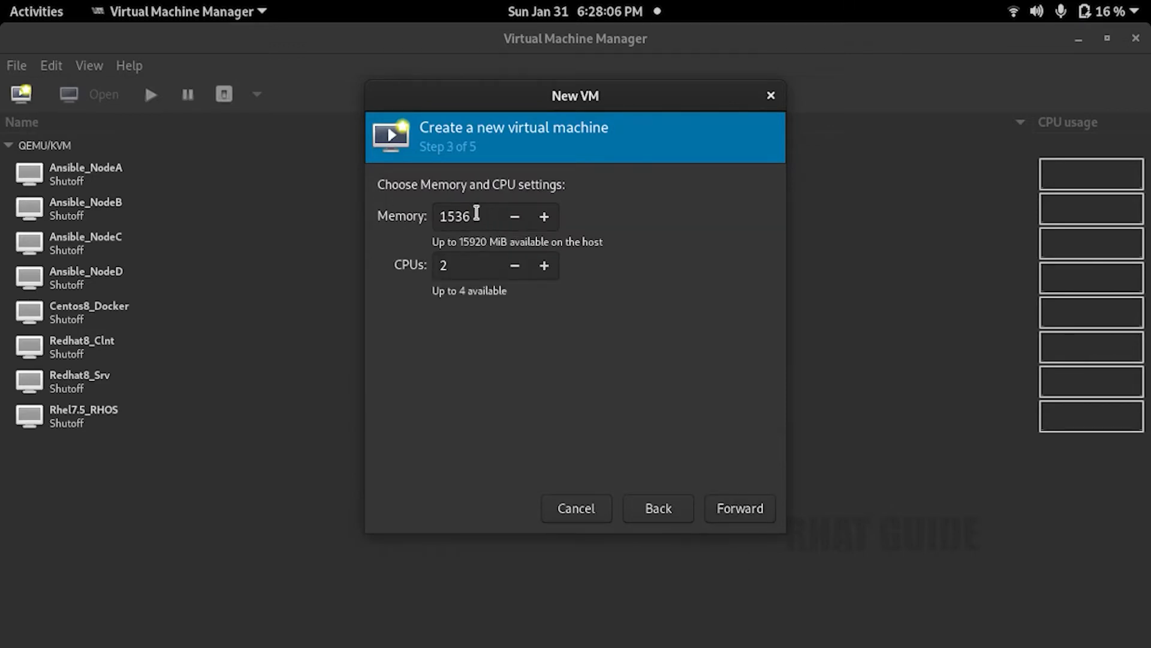
Set the virtual machine's memory to 1000 MiB and accept 2 CPUs and a 20 GiB disk image
drag(476, 212, 446, 214)
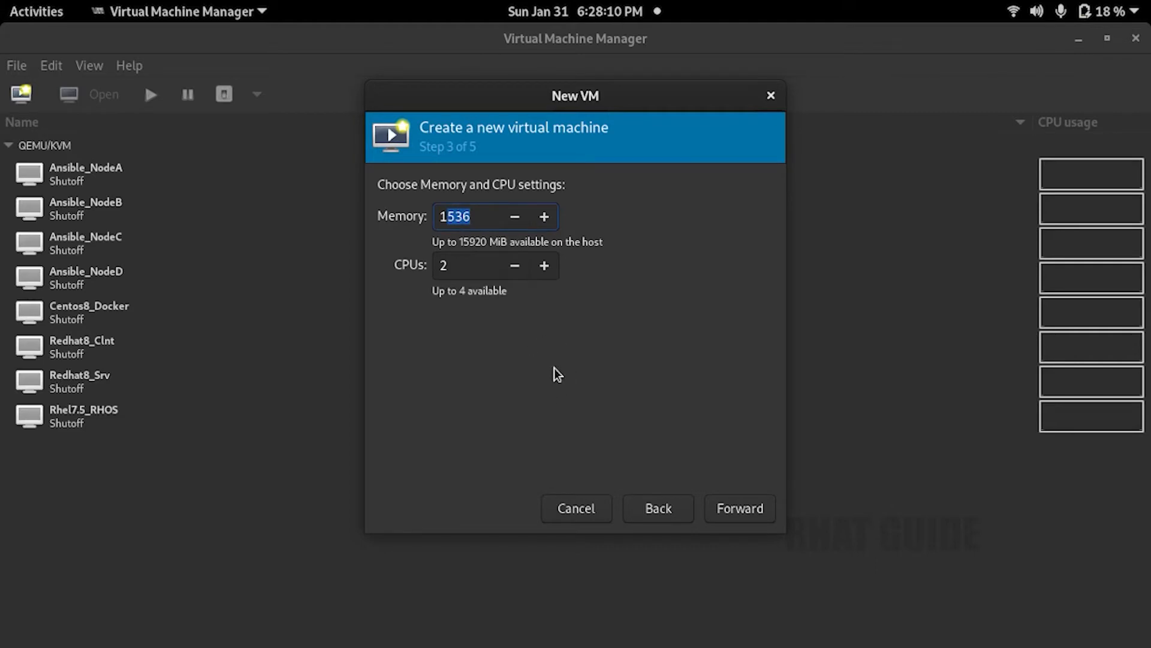
text(000)
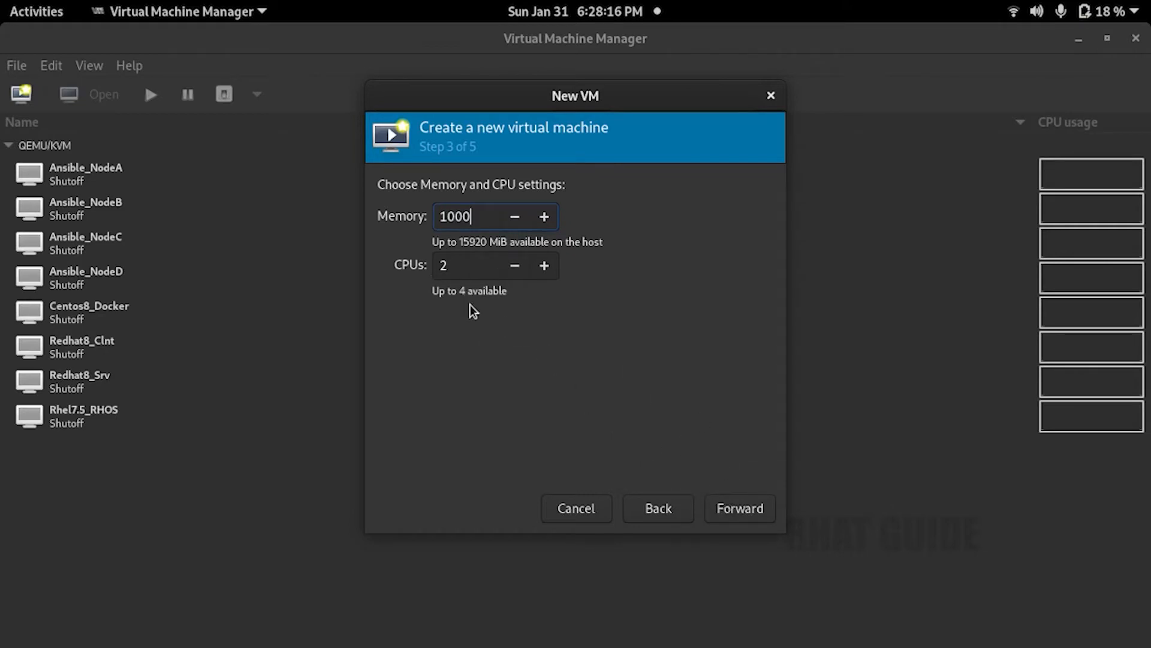
click(739, 511)
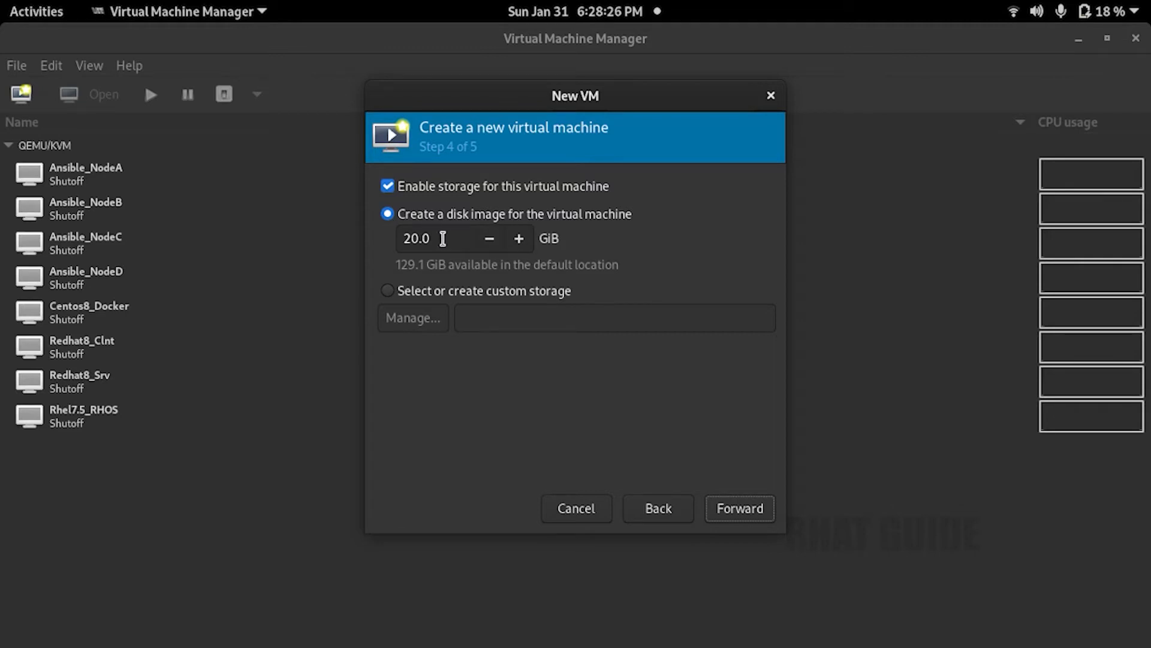
click(747, 511)
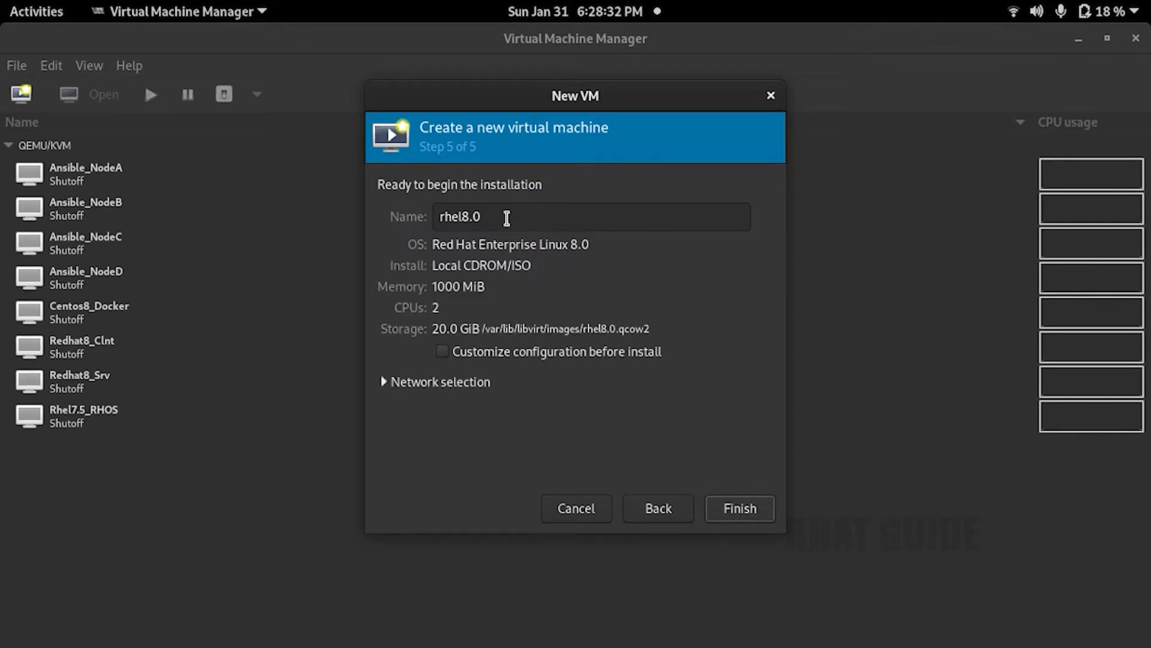
Name the virtual machine redhat8, keep the default NAT virtual network, and create it
drag(502, 213, 376, 203)
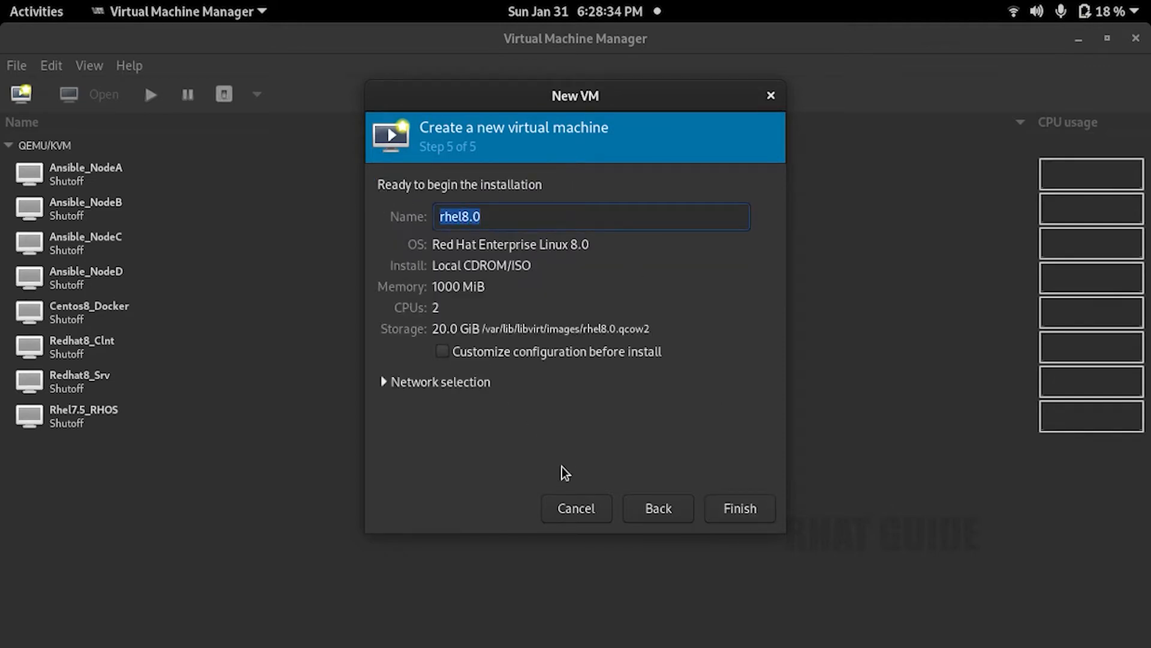
text(redhat)
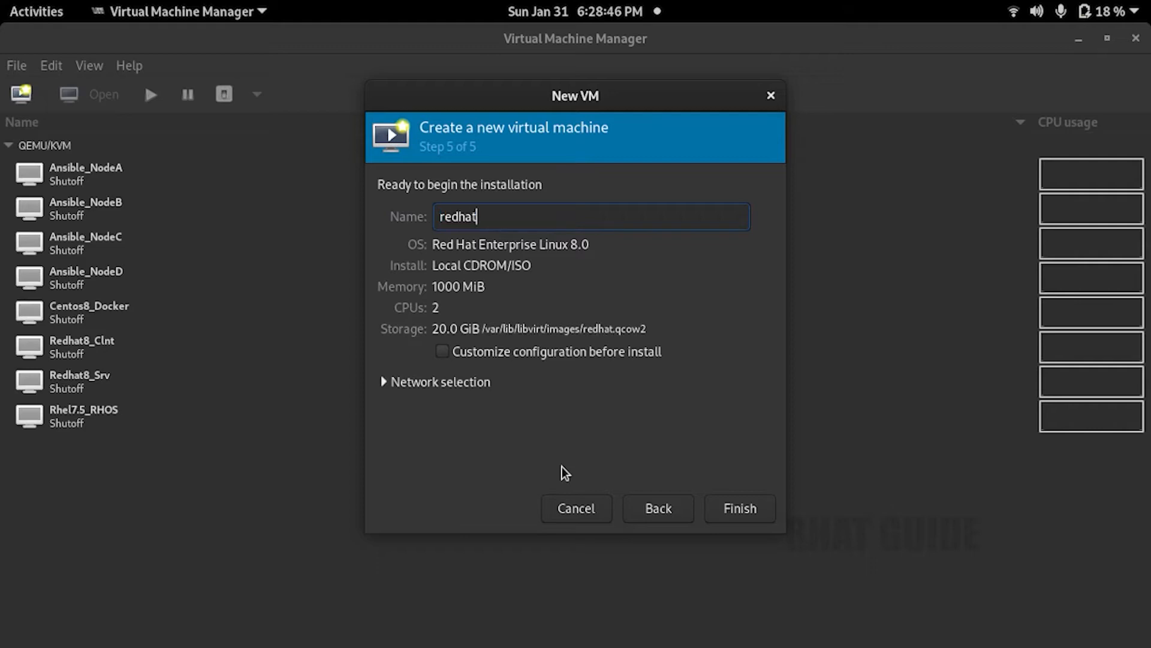
text(8)
click(385, 380)
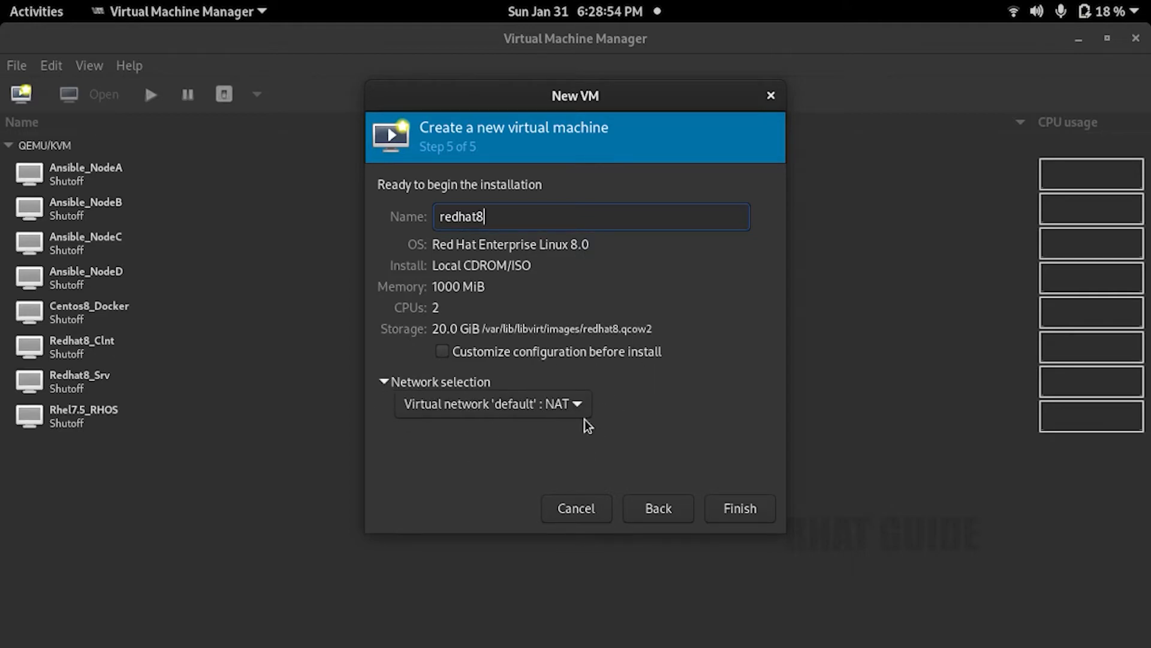
click(744, 513)
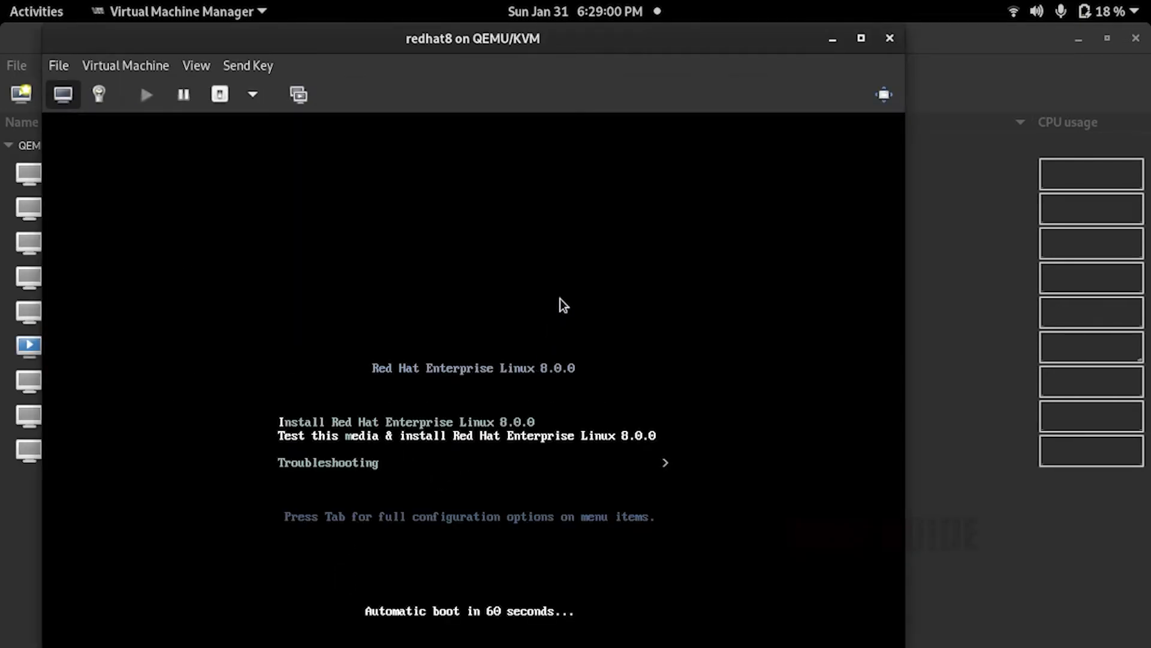
Boot the redhat8 machine with the option Install Red Hat Enterprise Linux 8.0.0, skipping the media test
click(560, 304)
key(Up)
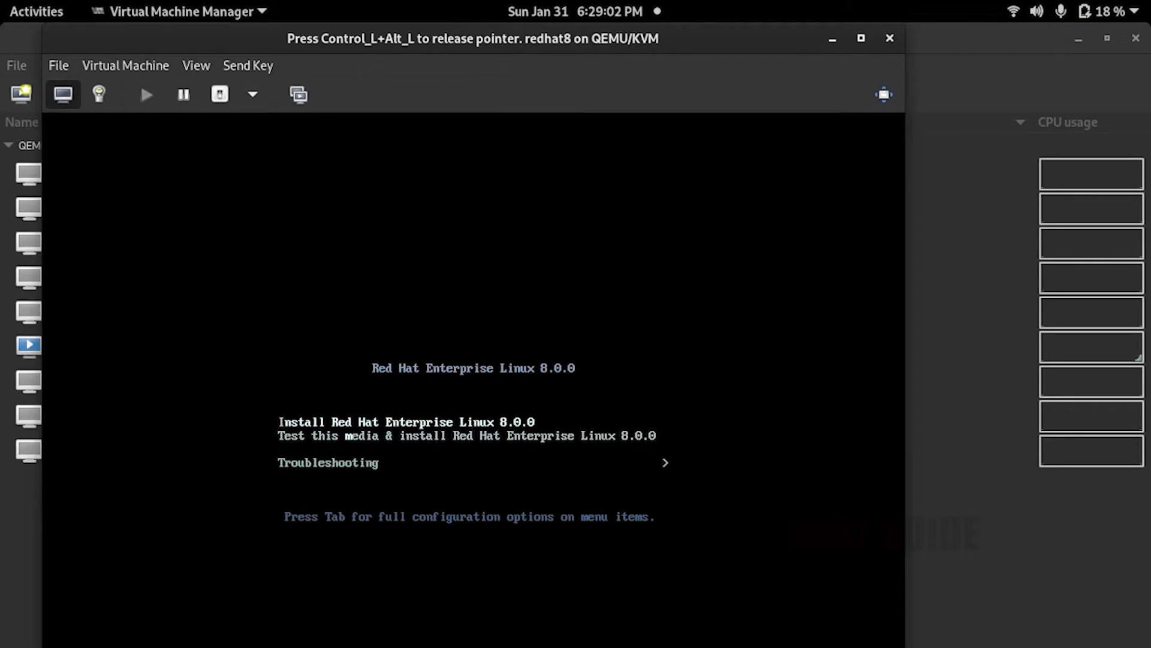
key(Down)
key(Up)
key(Down)
key(Up)
key(Return)
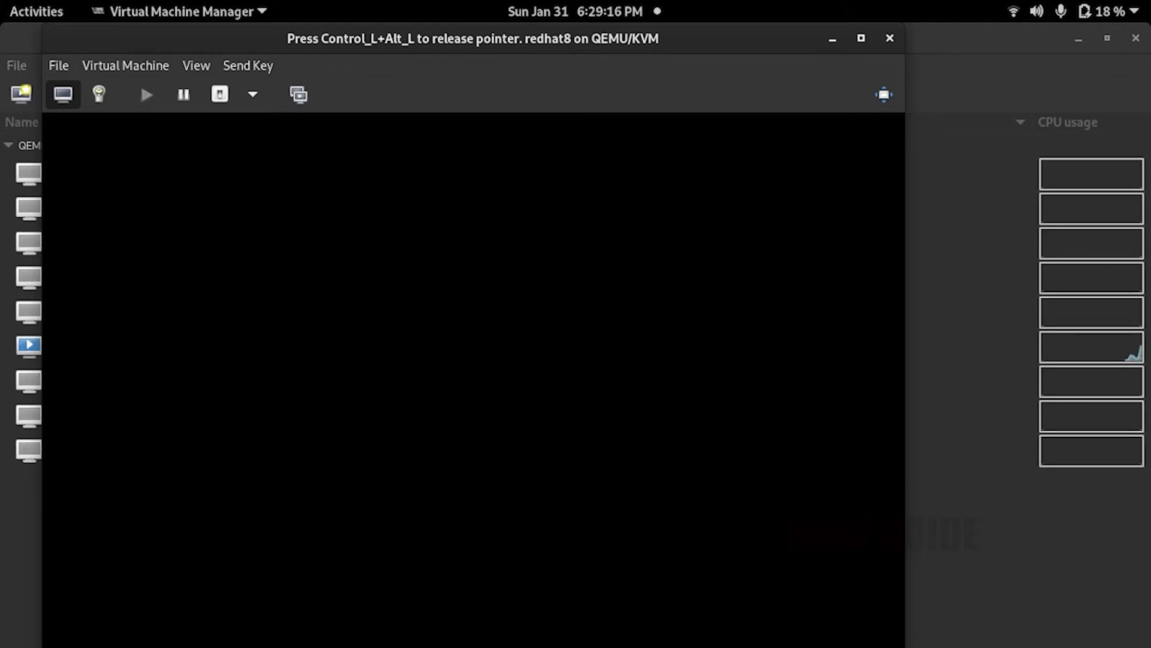
key(ctrl+alt)
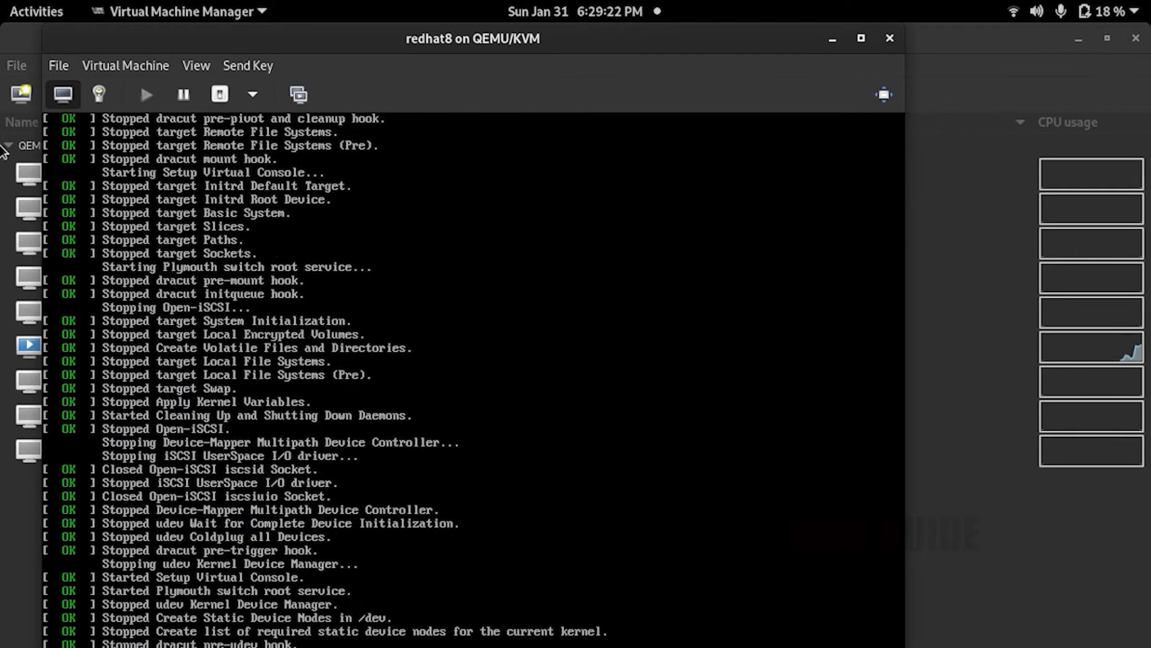
click(883, 95)
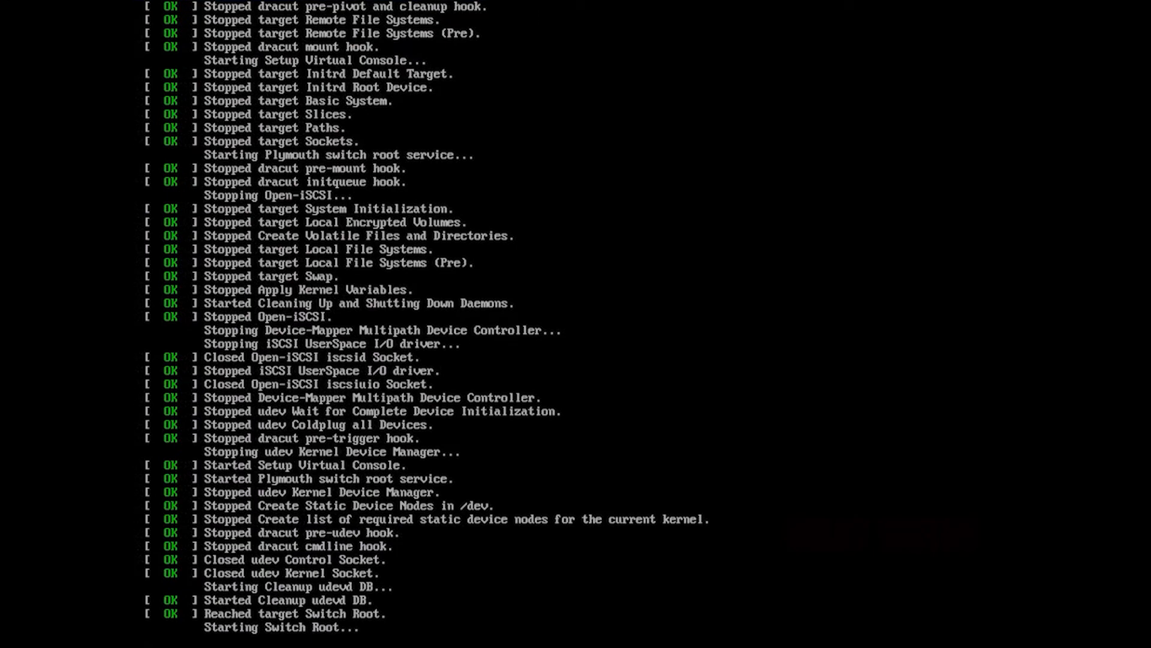
mouse_move(551, 28)
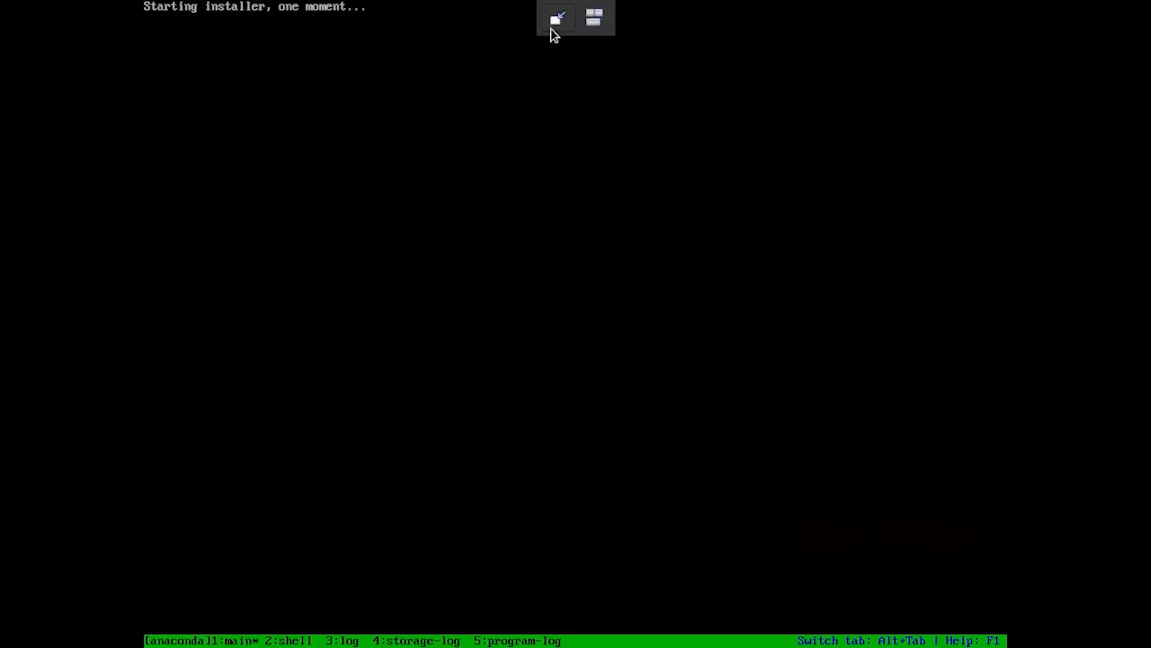
click(558, 20)
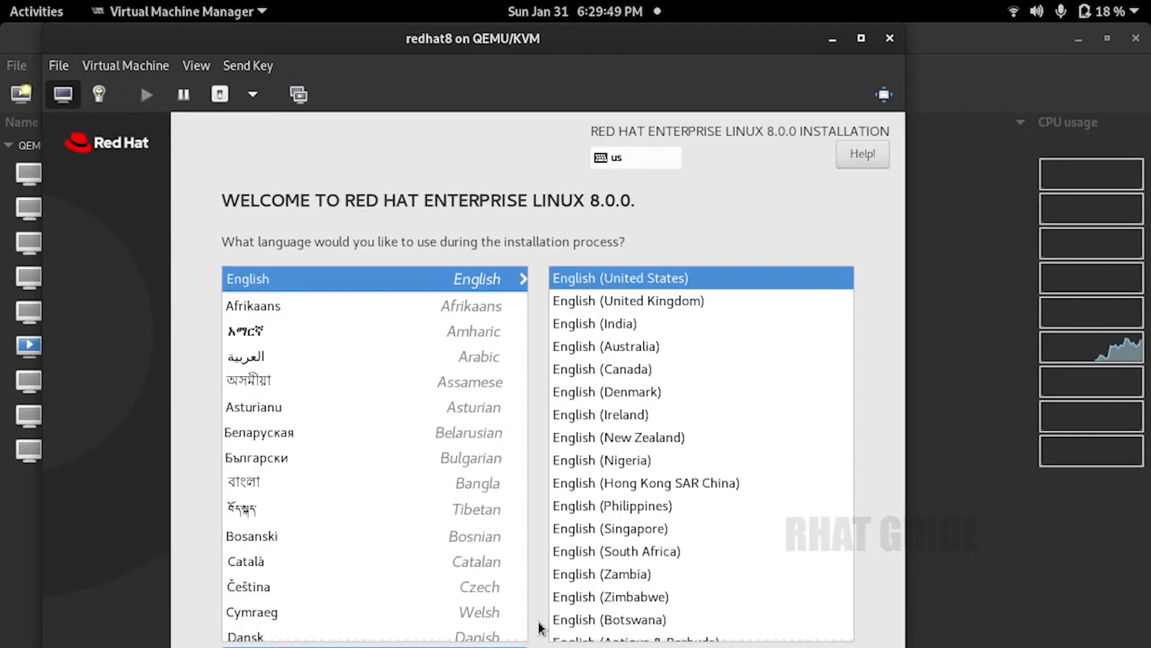
Show the virtual machine in fullscreen and continue the installer with English (United States) as the installation language
click(884, 94)
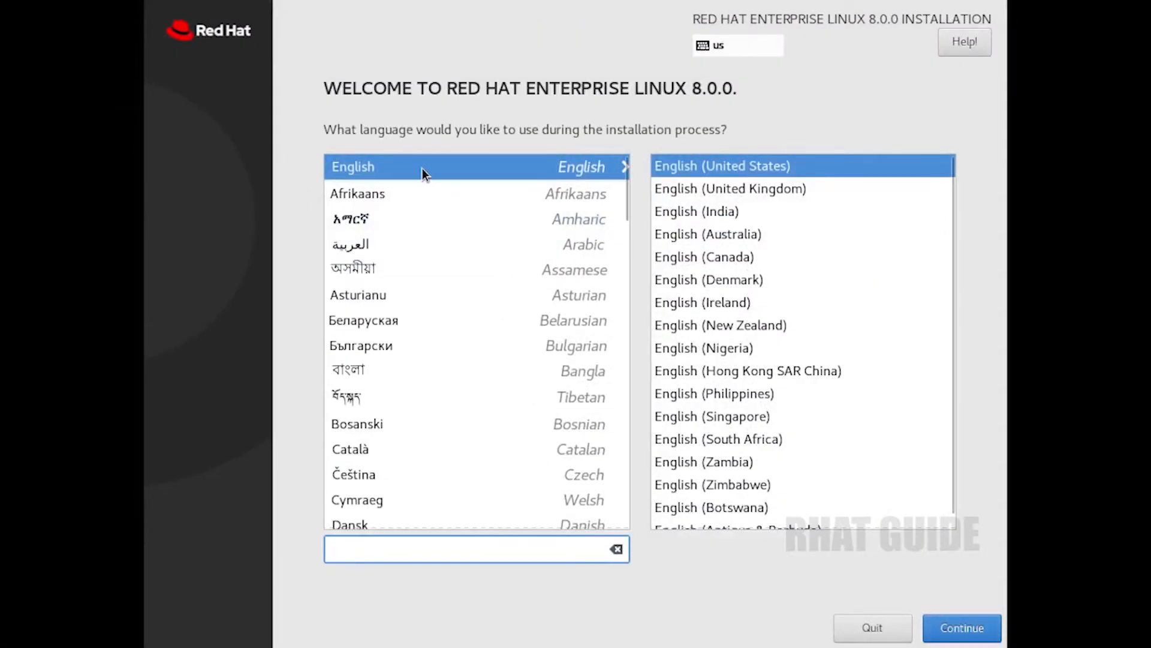
click(975, 633)
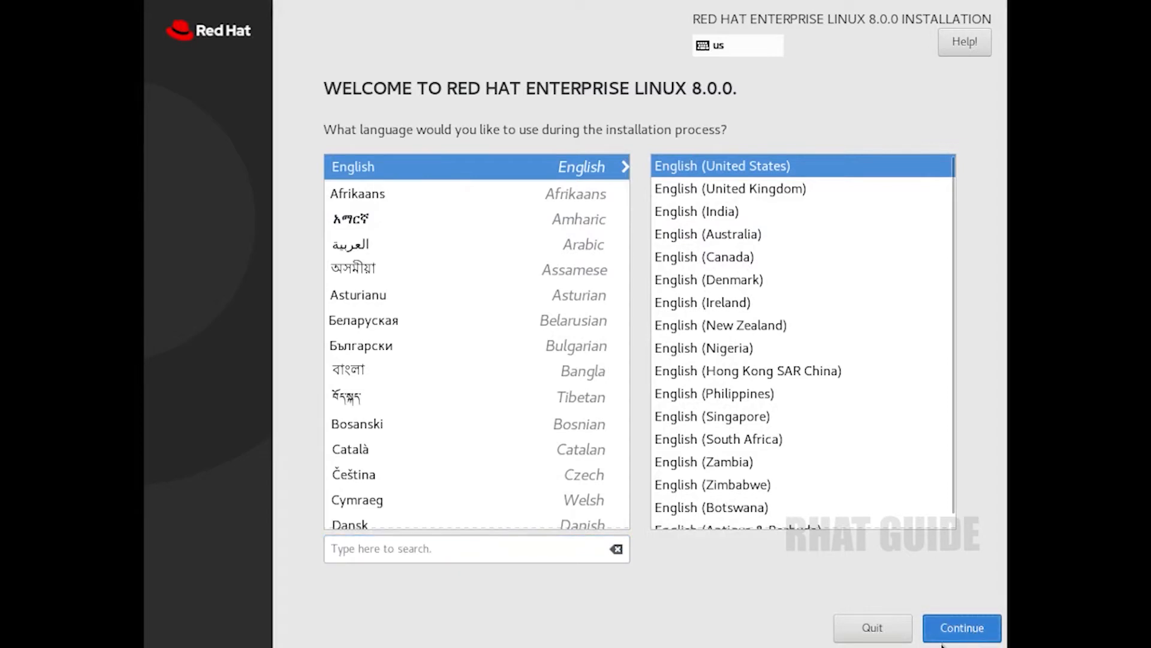
click(968, 637)
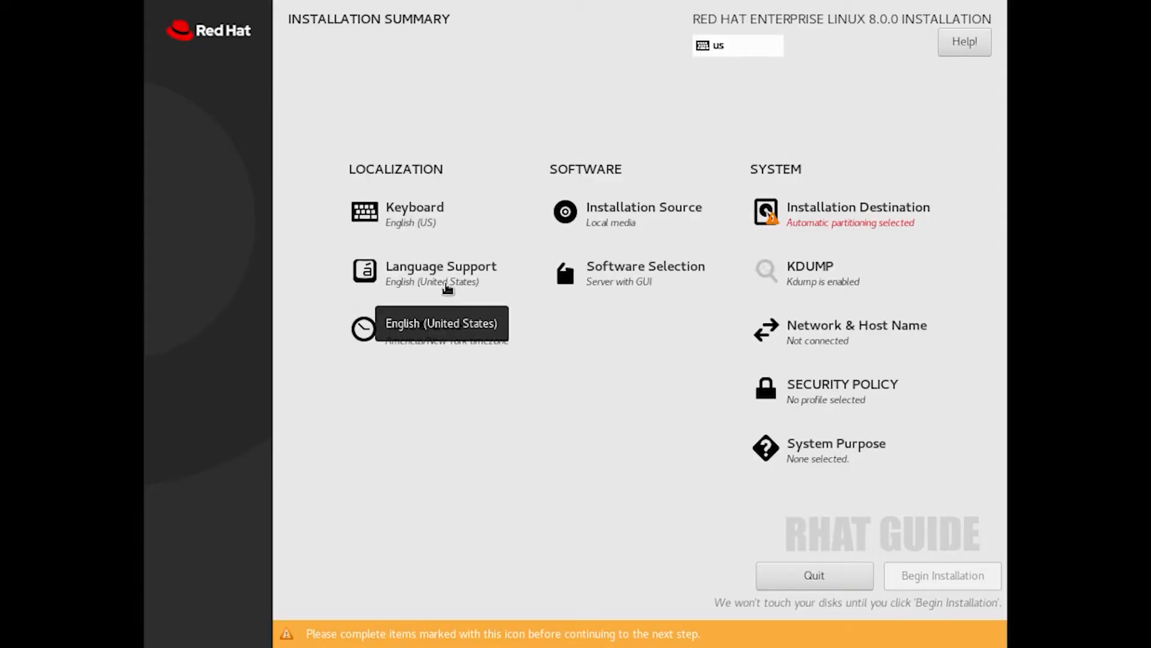
Set the installation's time zone to Asia/Kolkata by choosing India on the time and date map
click(421, 340)
click(739, 324)
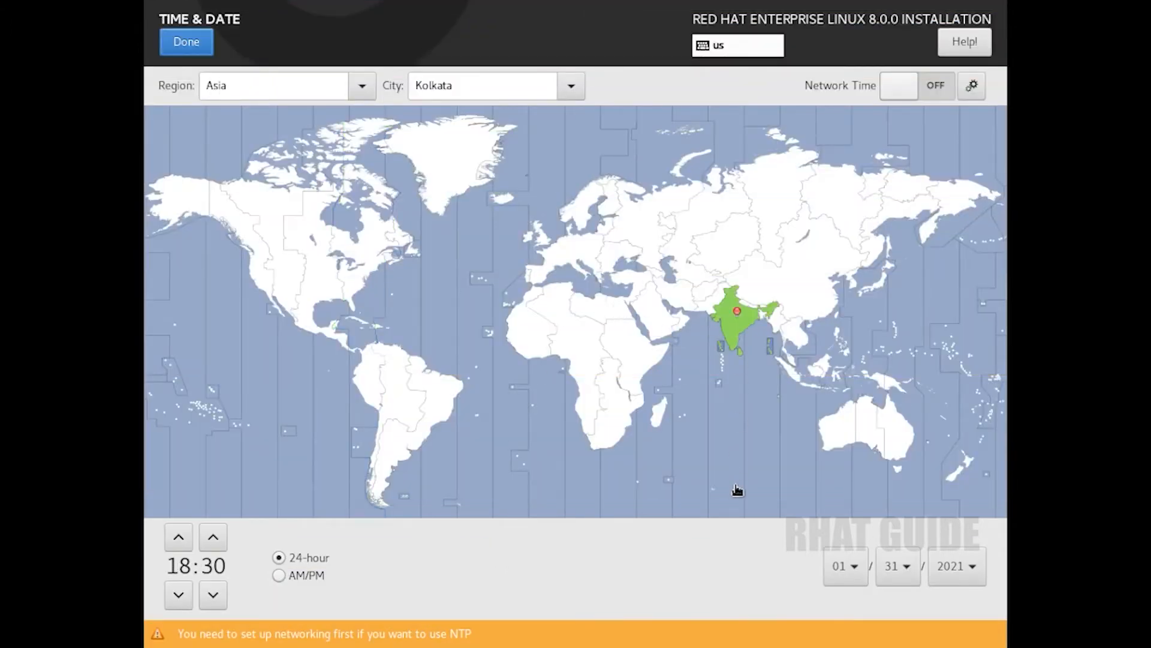
click(207, 43)
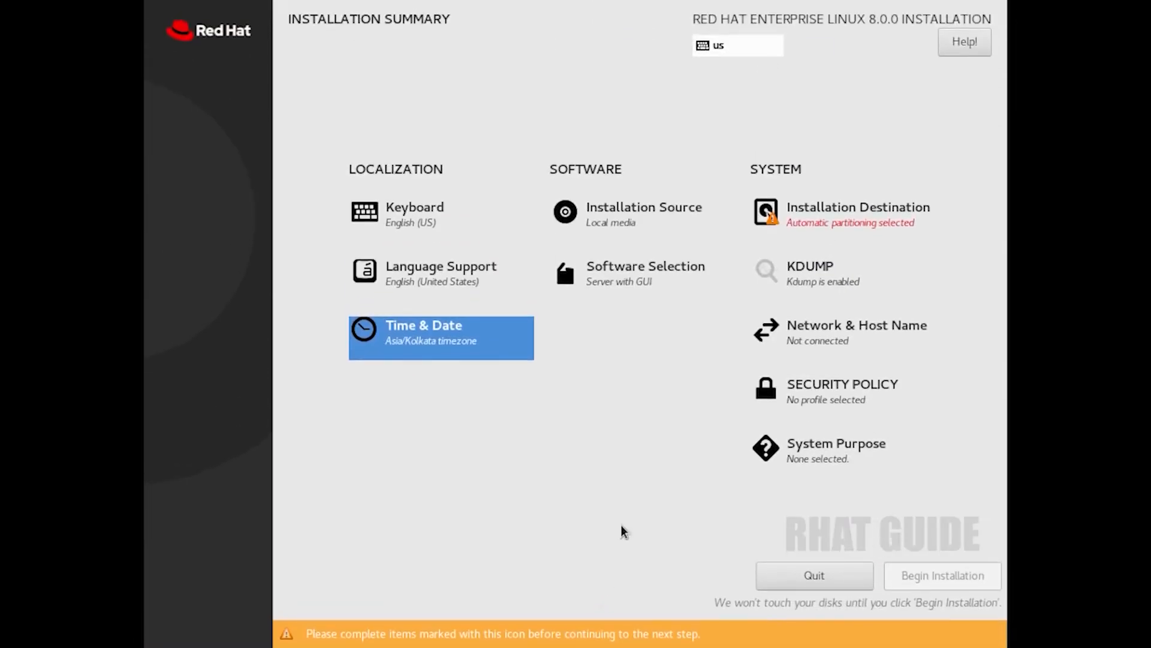
Keep Server with GUI as the base environment and choose custom storage configuration for the vda installation disk
click(637, 287)
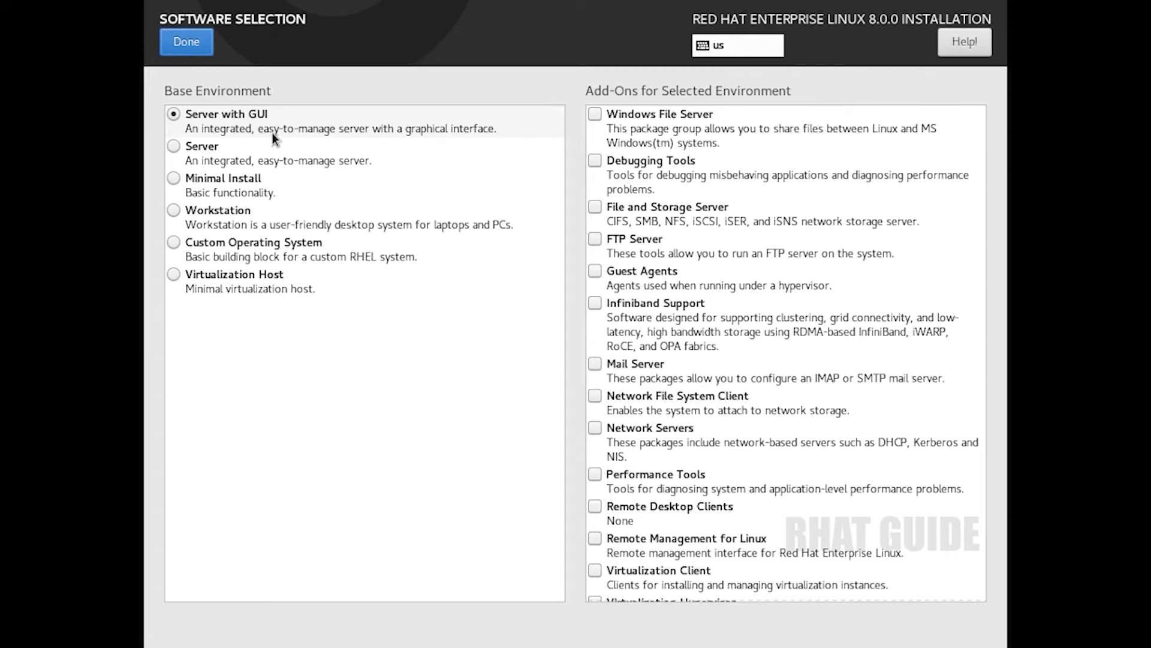
click(173, 41)
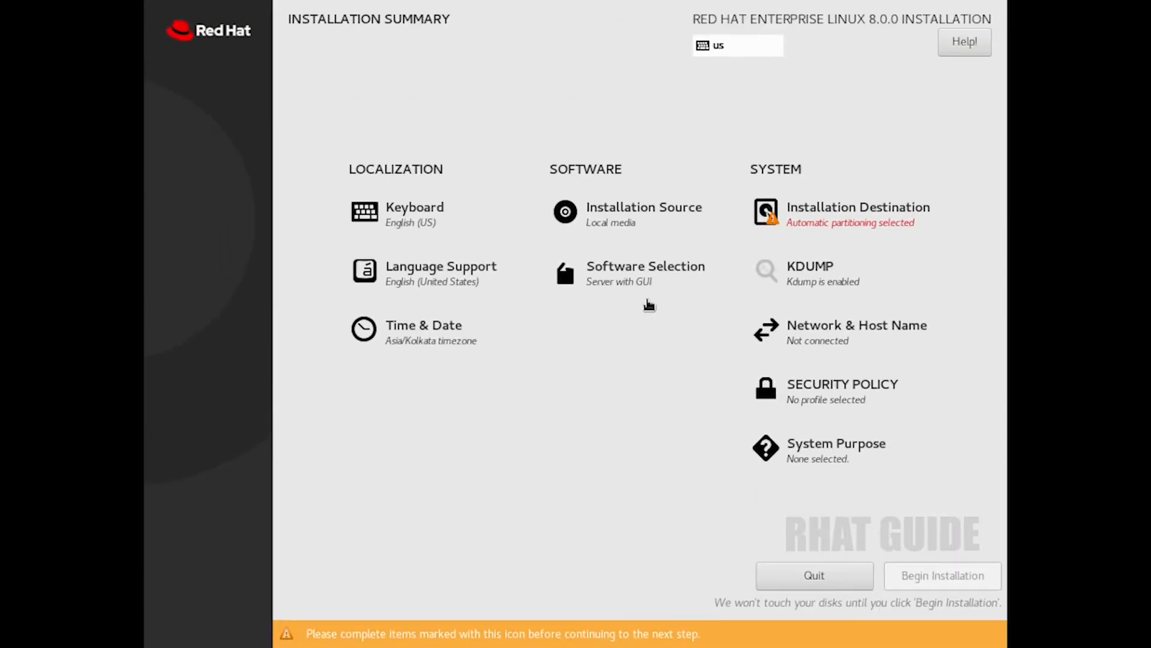
click(839, 226)
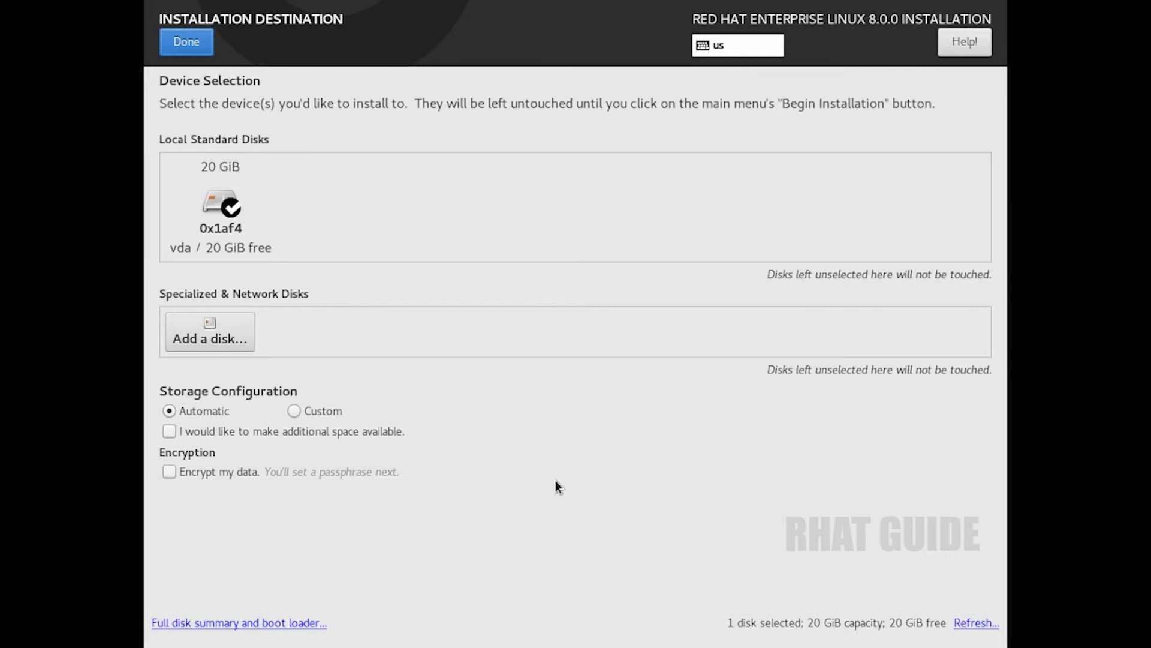
click(305, 415)
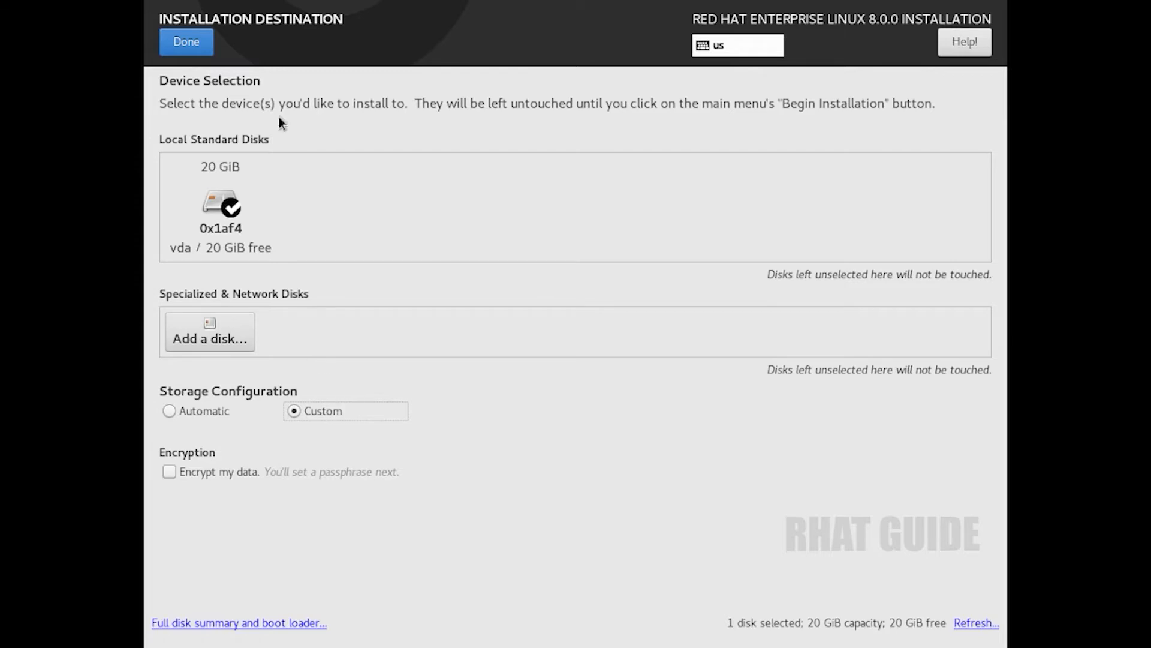
click(203, 43)
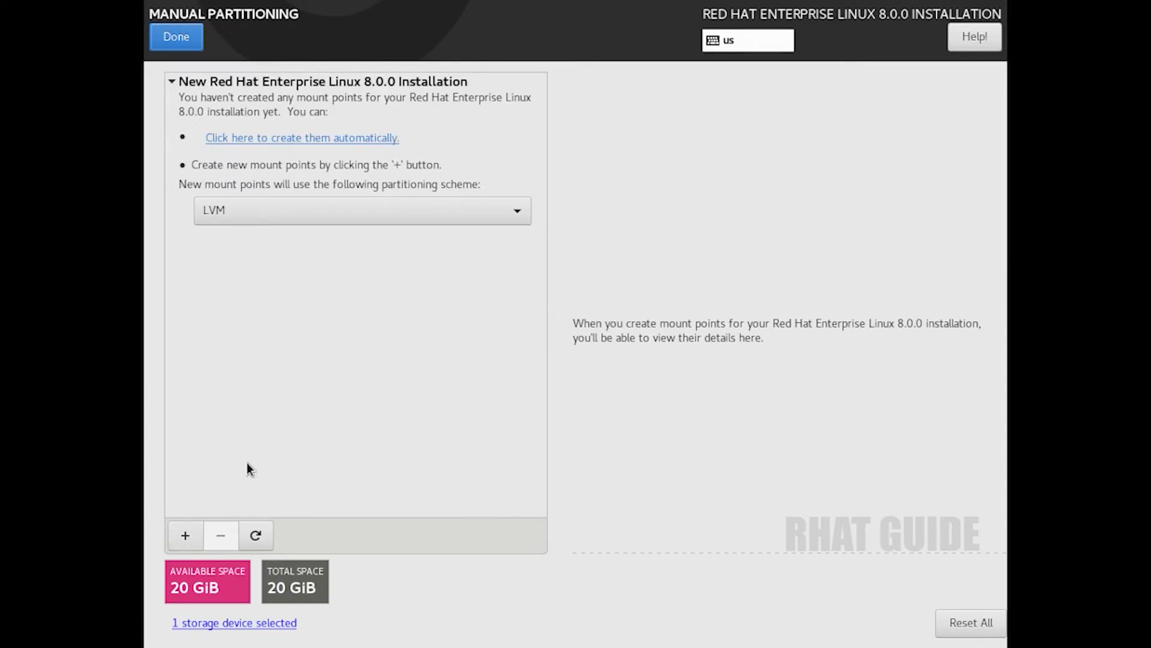
Add a / mount point with a desired capacity of 10g to the manual partitioning layout
click(185, 535)
click(689, 321)
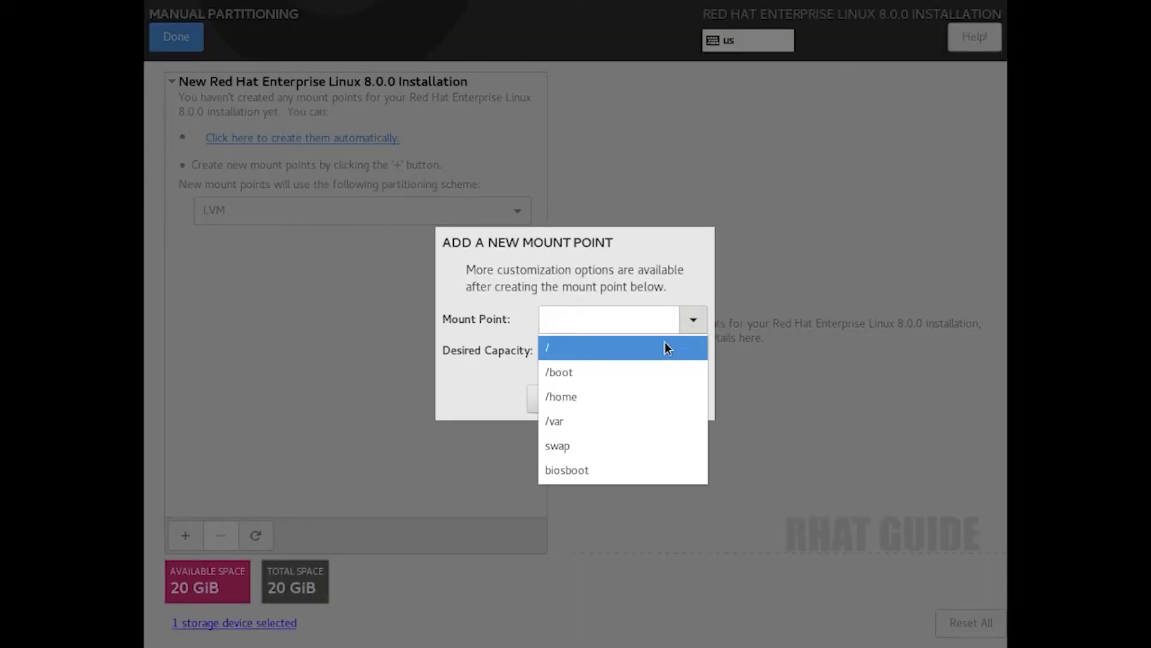
click(636, 347)
click(617, 343)
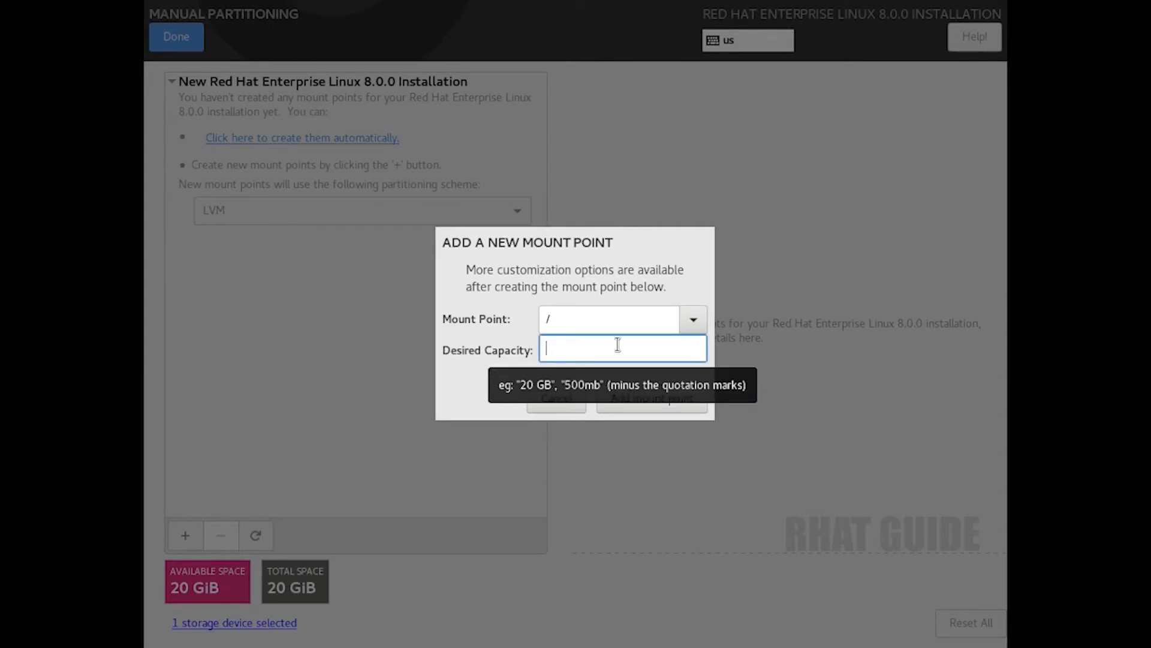
text(1)
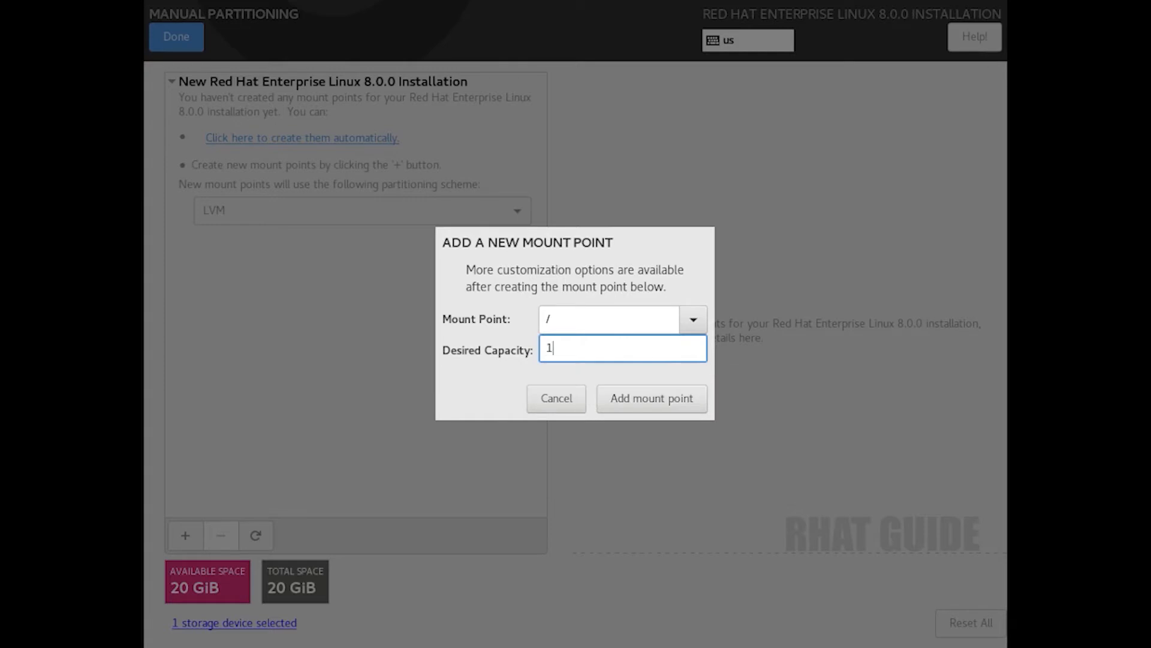
text(0g)
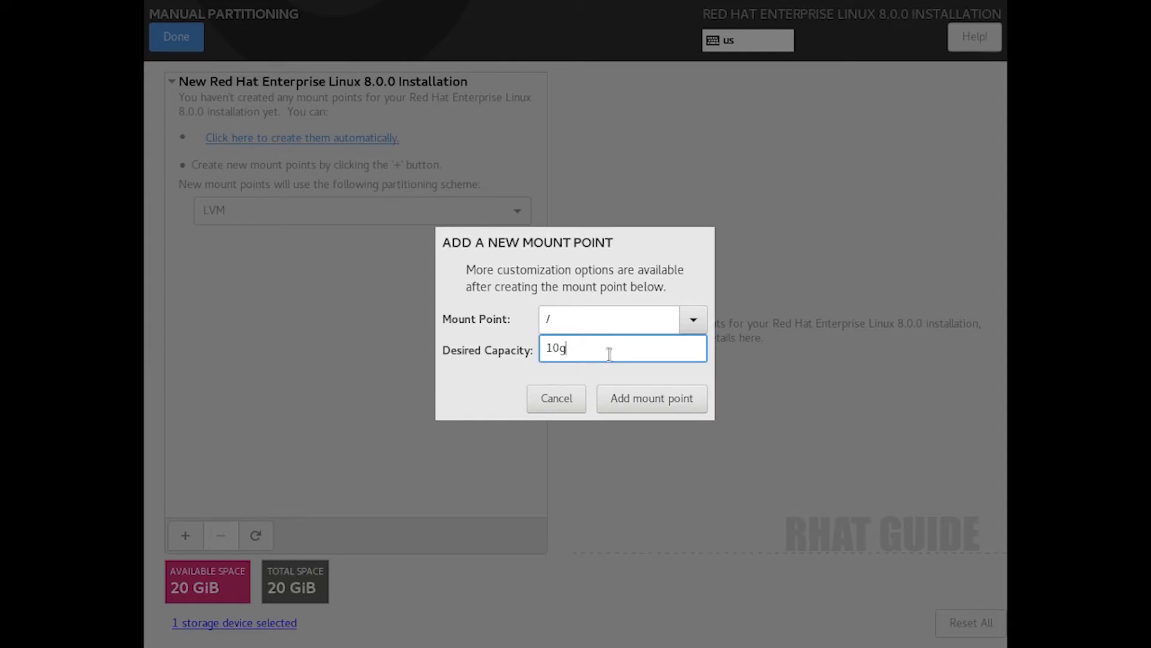
click(634, 406)
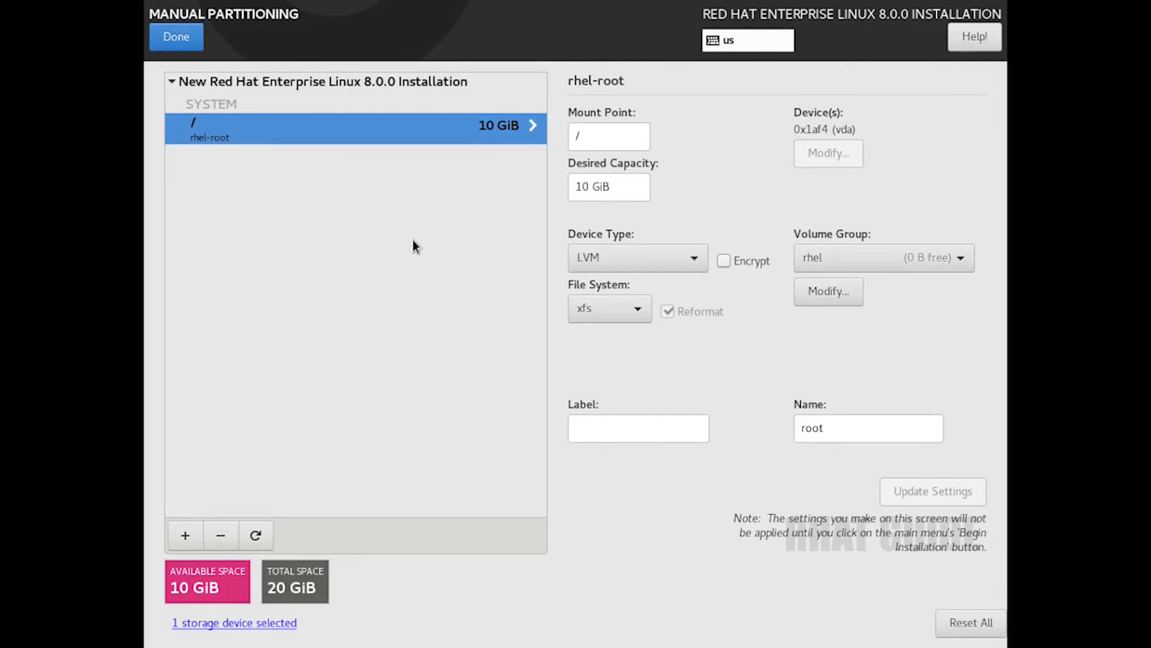
Add a /boot mount point with a desired capacity of 500 MiB
click(185, 535)
click(693, 319)
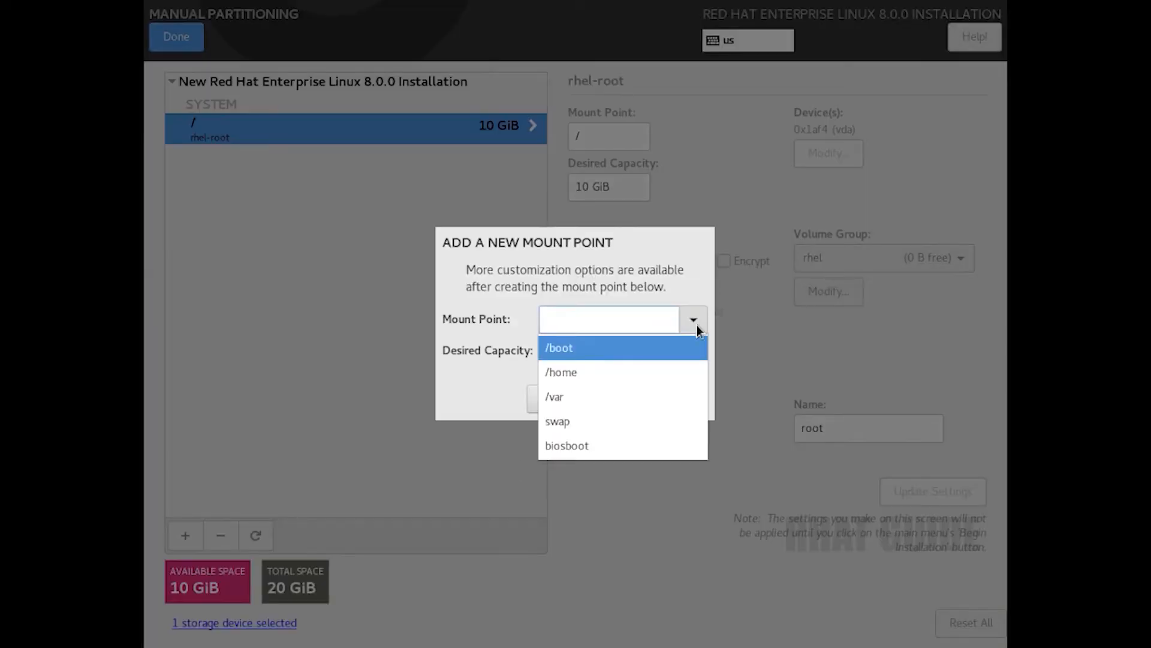
click(640, 348)
click(639, 349)
text(5000)
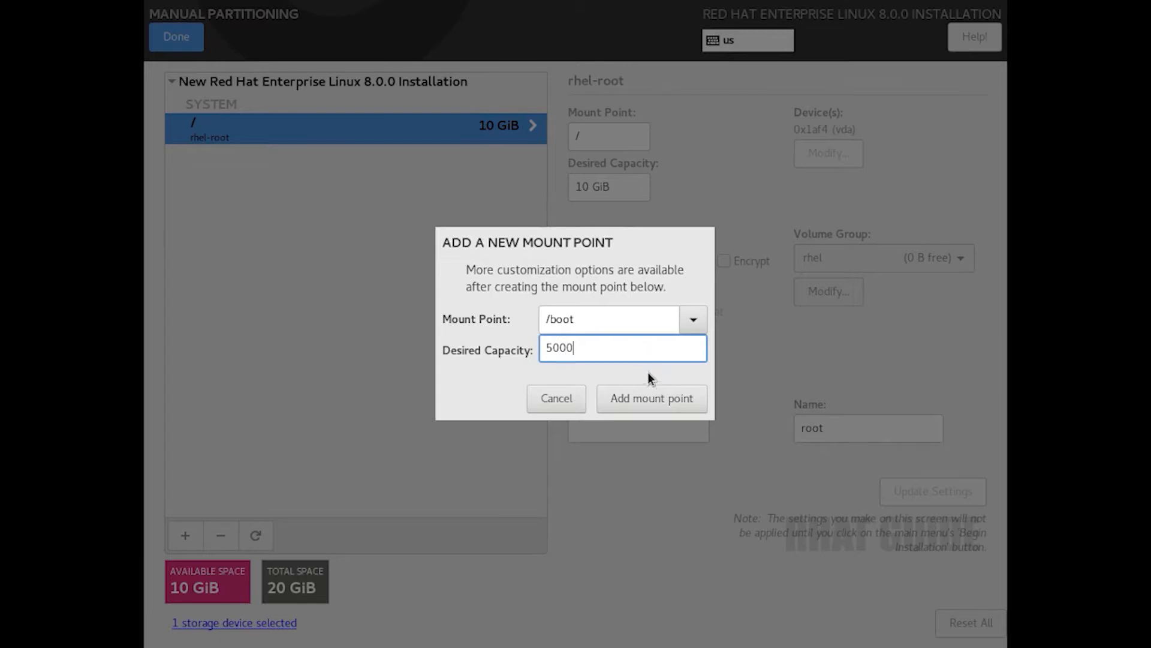
key(BackSpace)
click(635, 398)
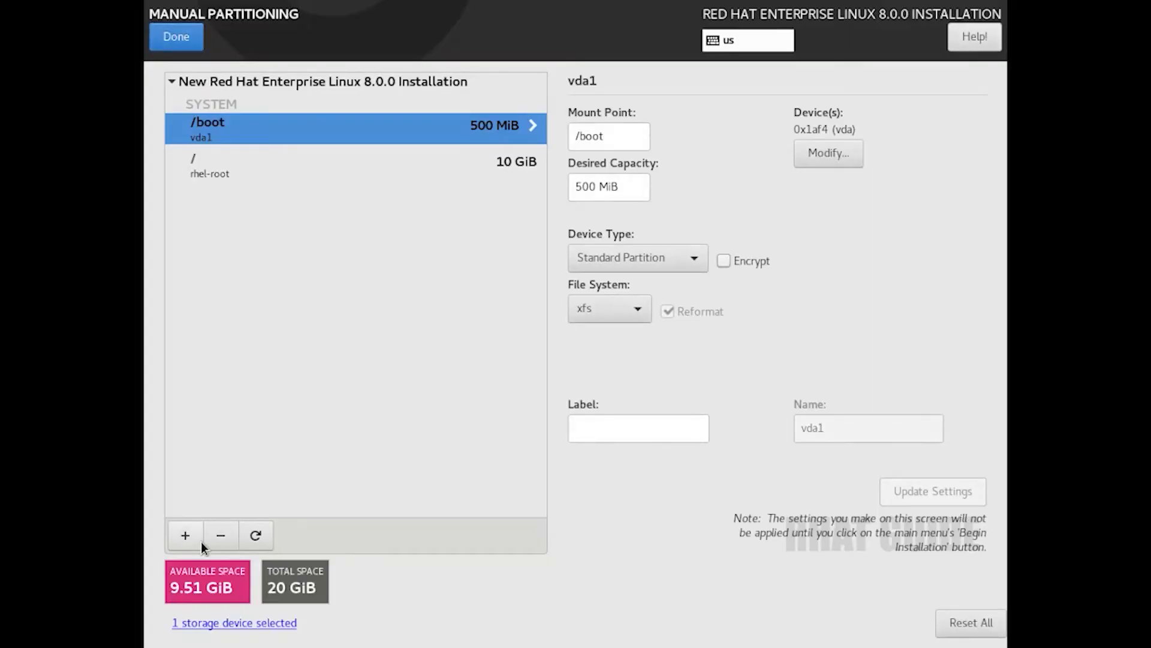
Add a swap mount point with a desired capacity of 1g, and accept the summary of partitioning changes
click(190, 539)
click(692, 319)
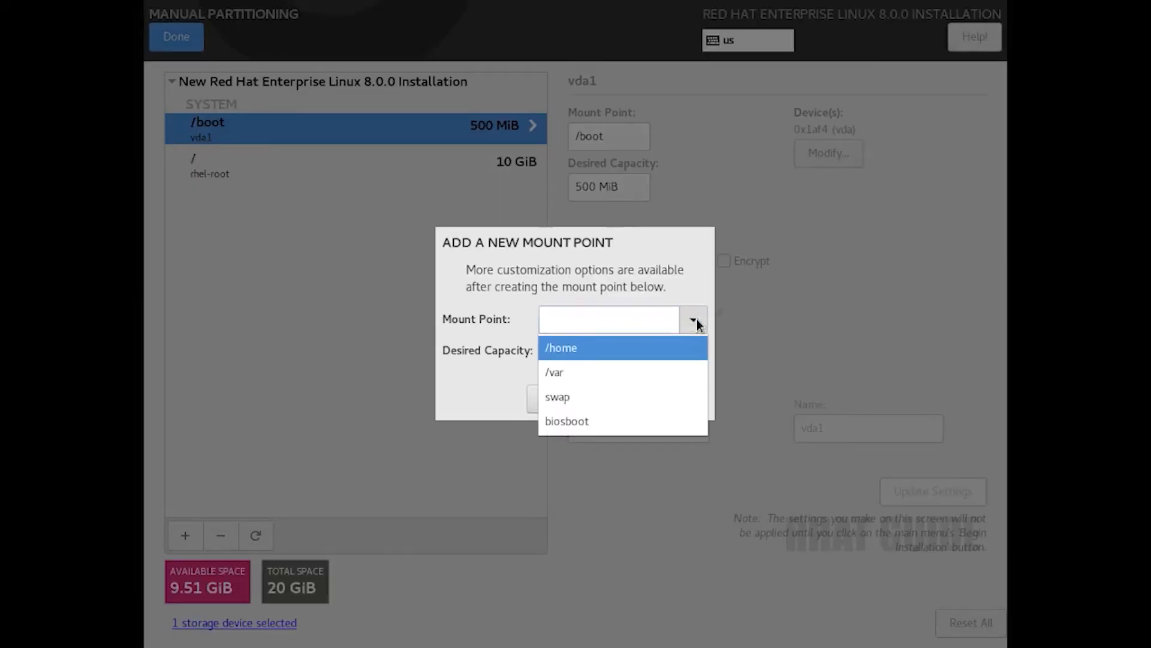
click(642, 396)
click(628, 349)
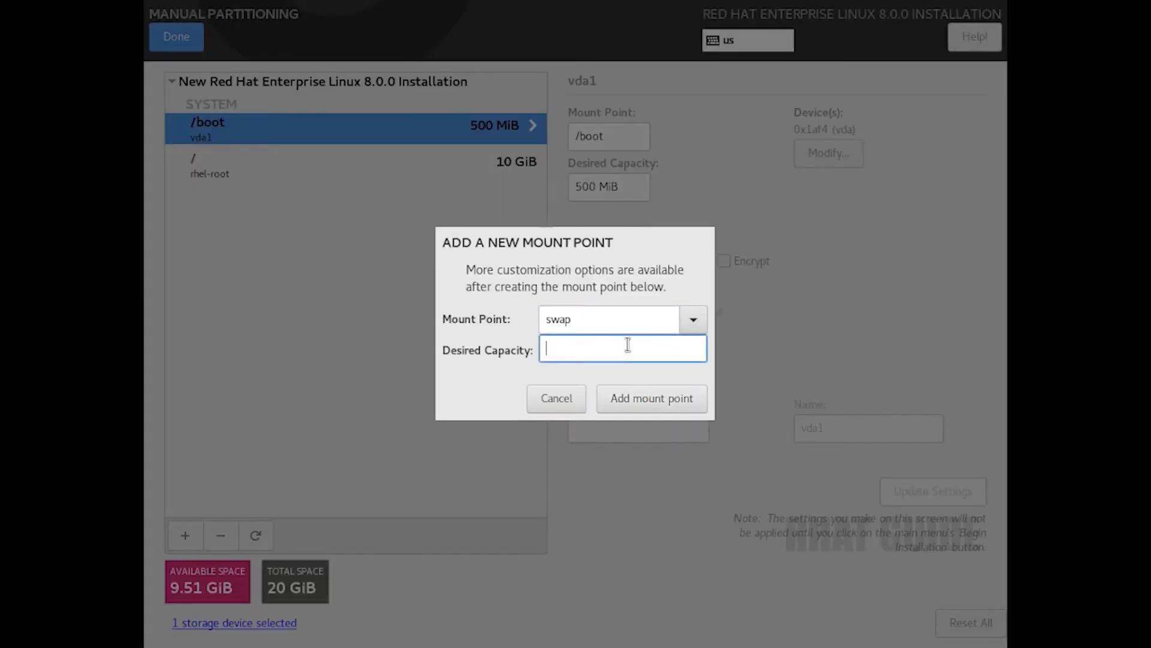
text(1g)
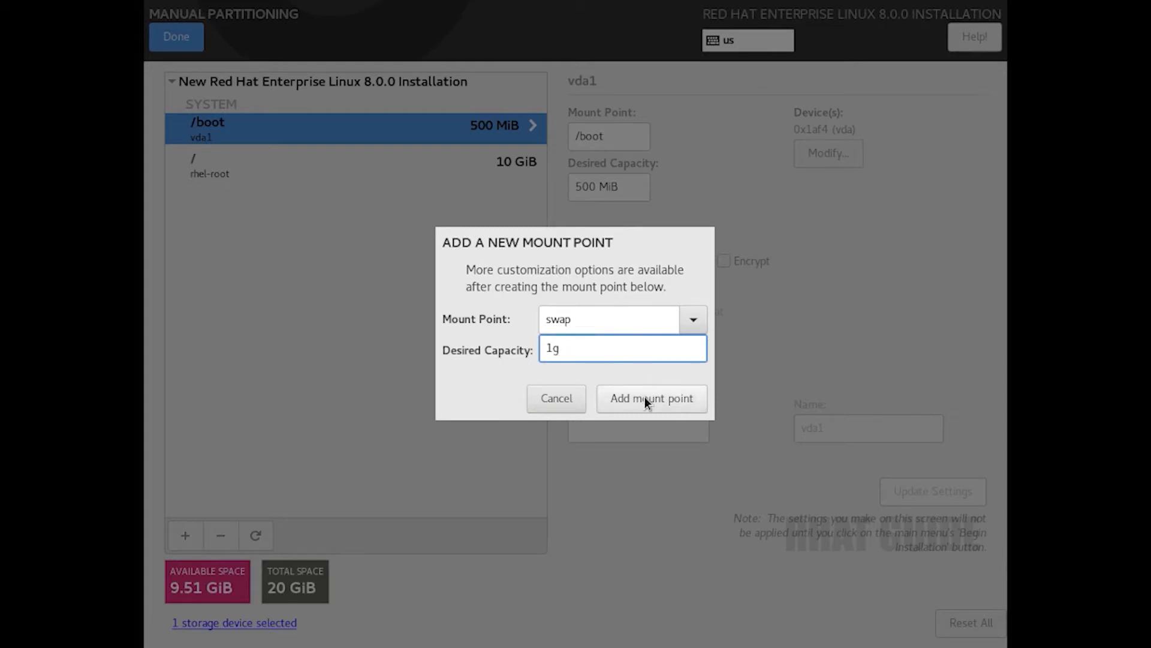
click(646, 397)
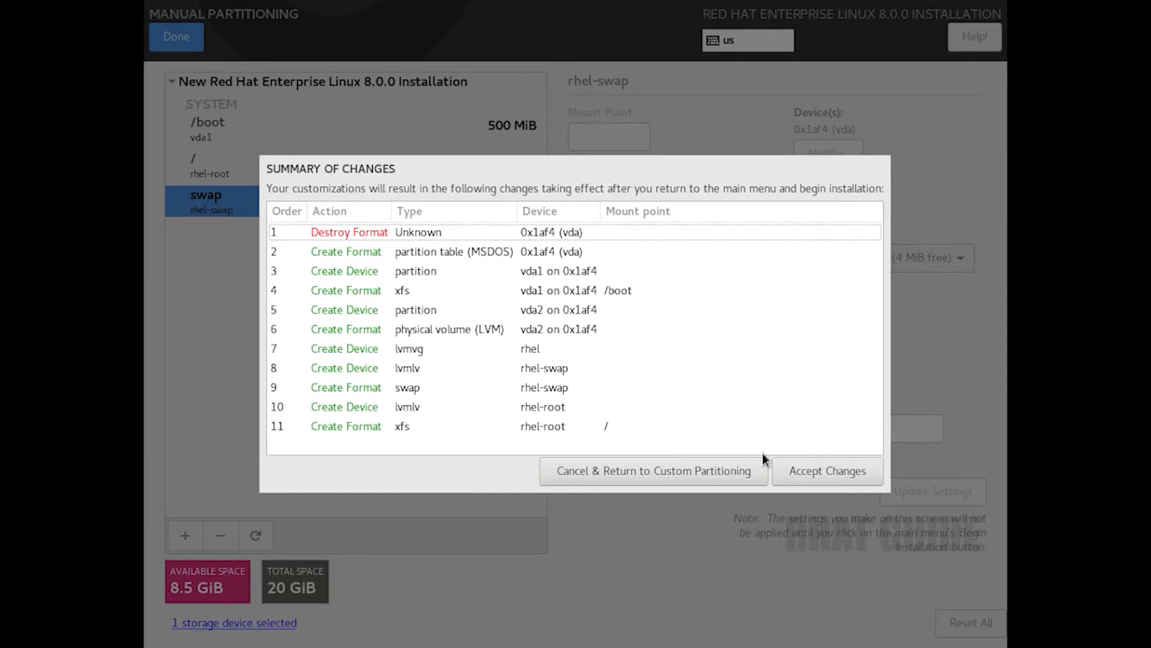
click(814, 473)
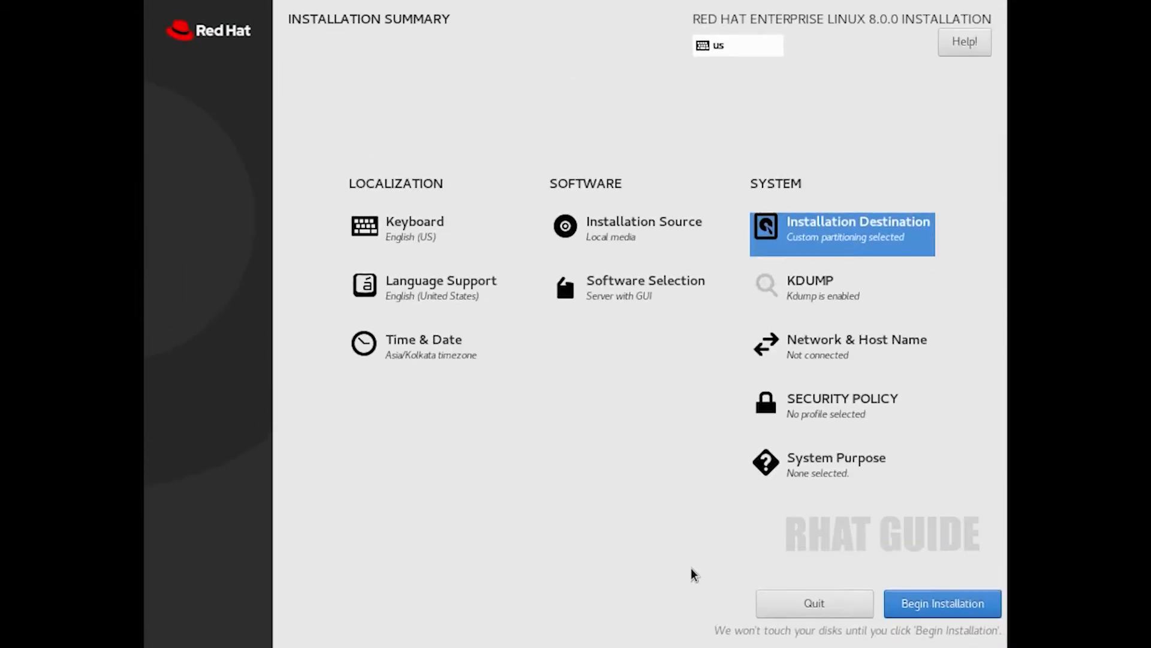
Disable kdump for the installation
click(833, 297)
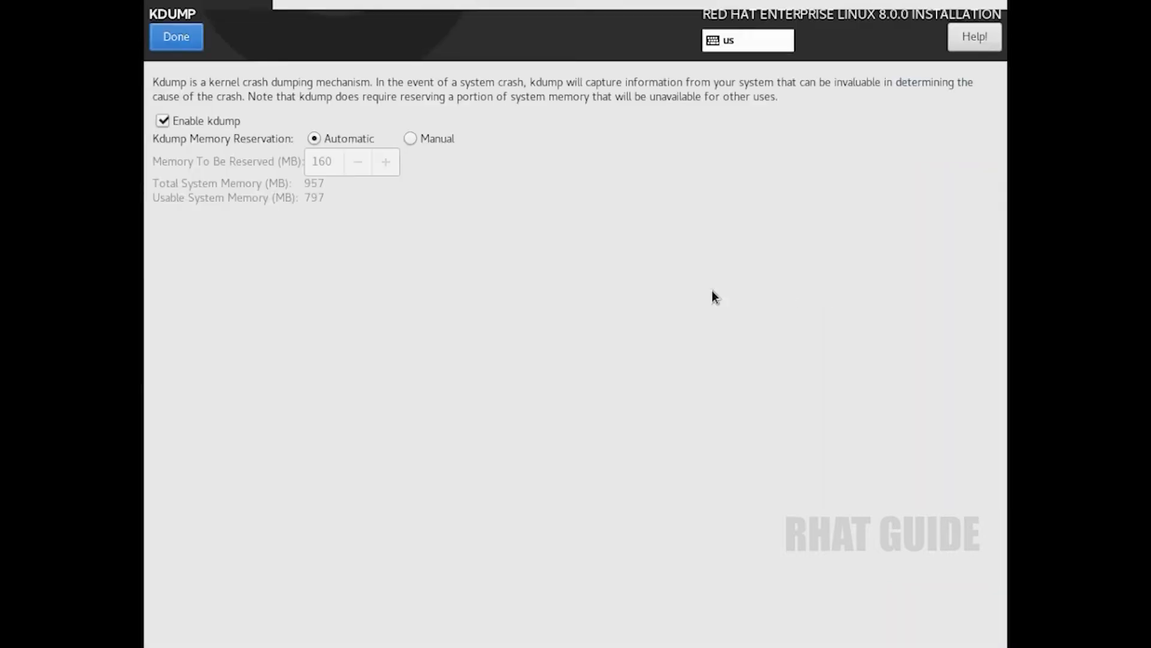
click(214, 123)
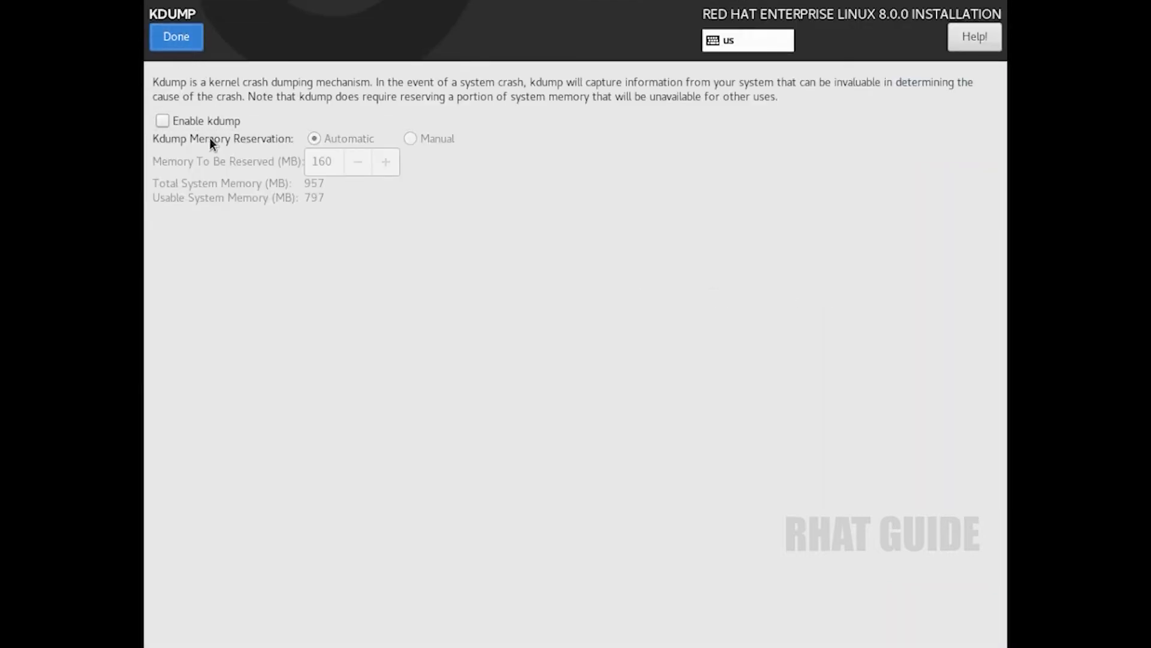
click(176, 36)
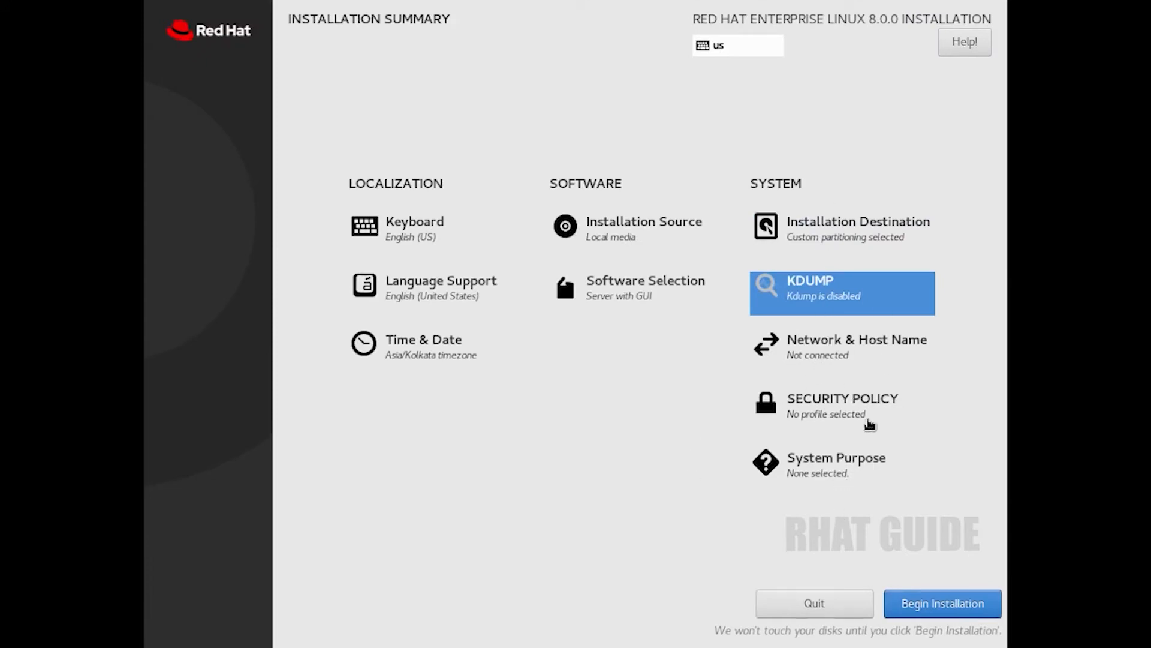
Set the system purpose to the Self-Support service level agreement and Development/Test usage, and begin the installation
click(805, 473)
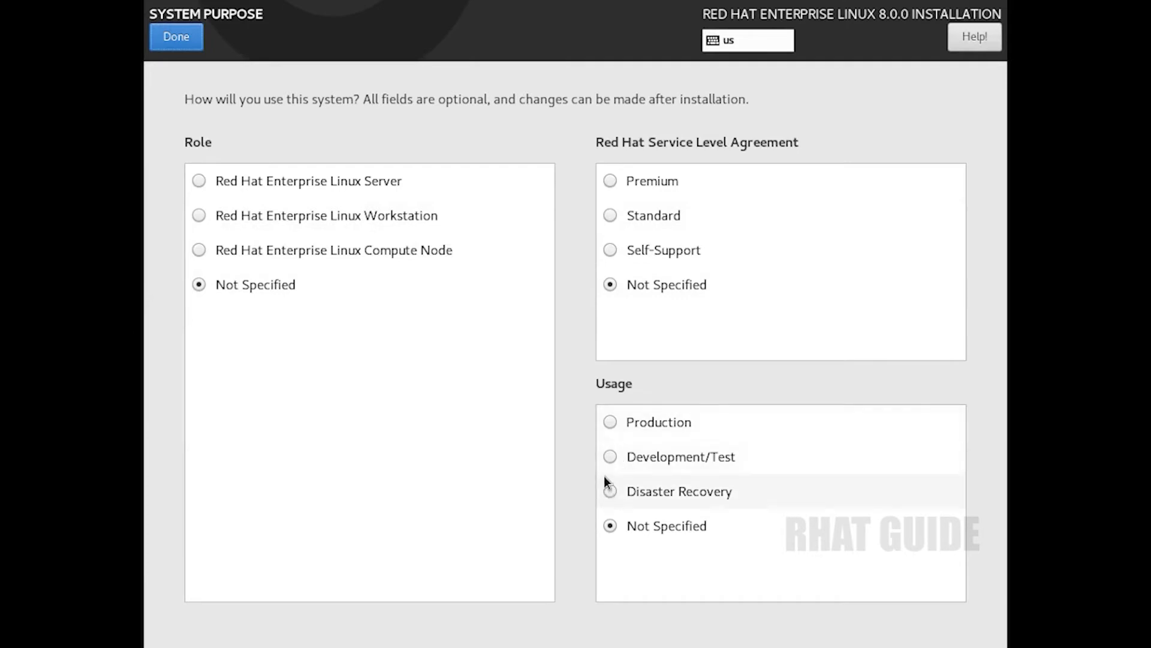
click(606, 250)
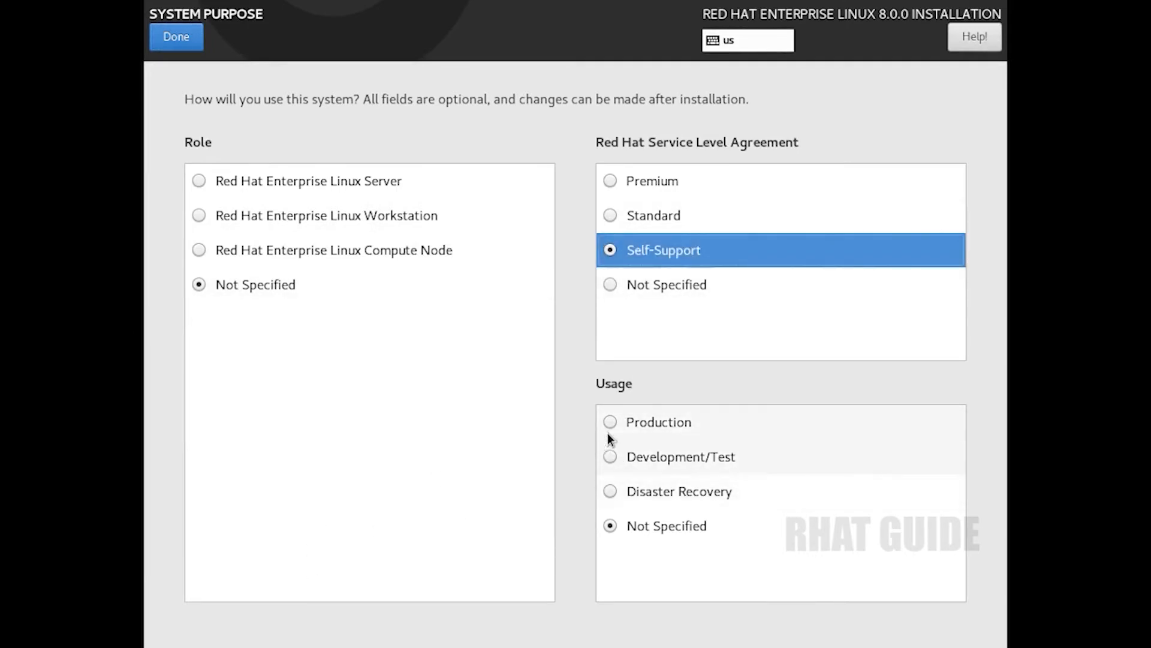
click(605, 459)
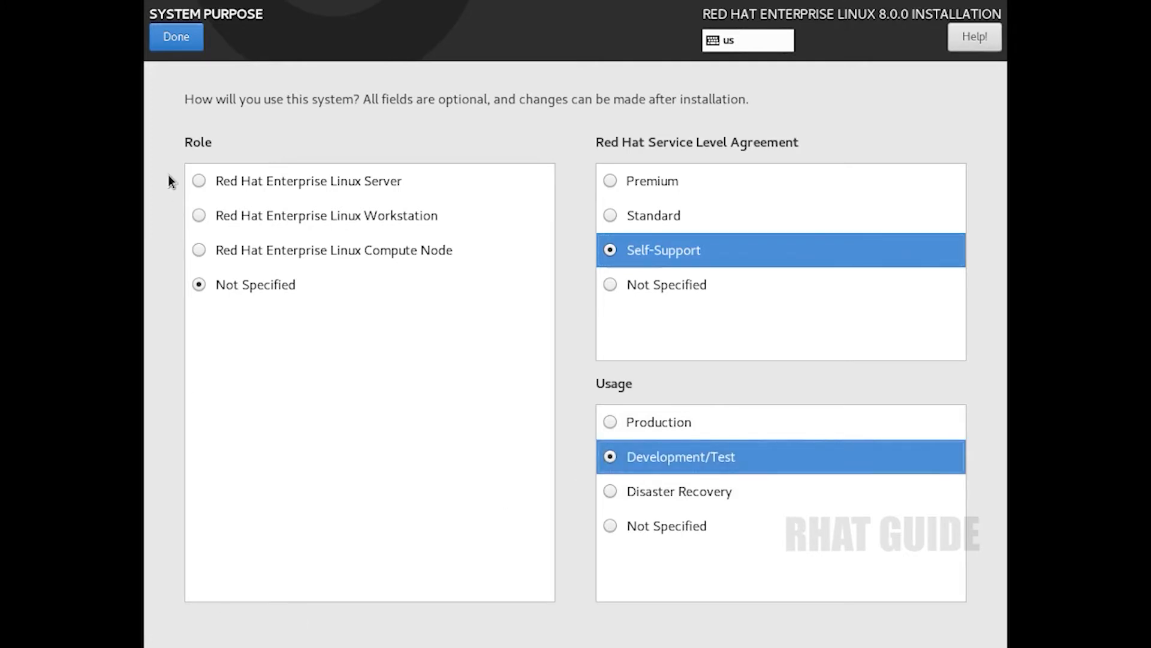
click(171, 42)
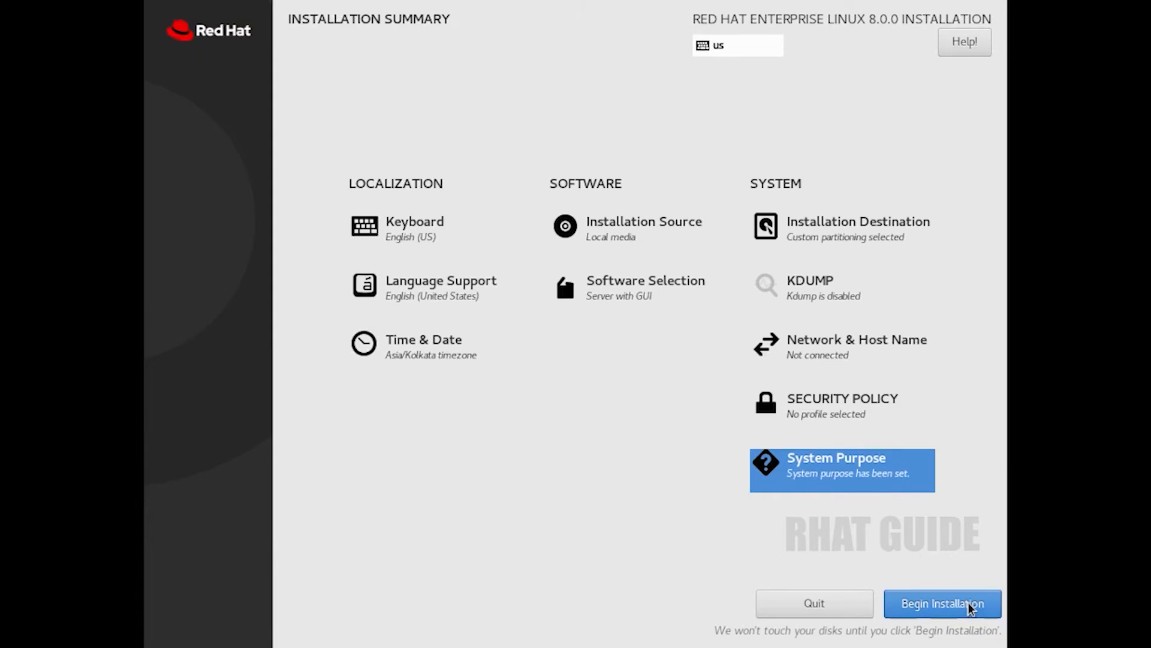
click(967, 602)
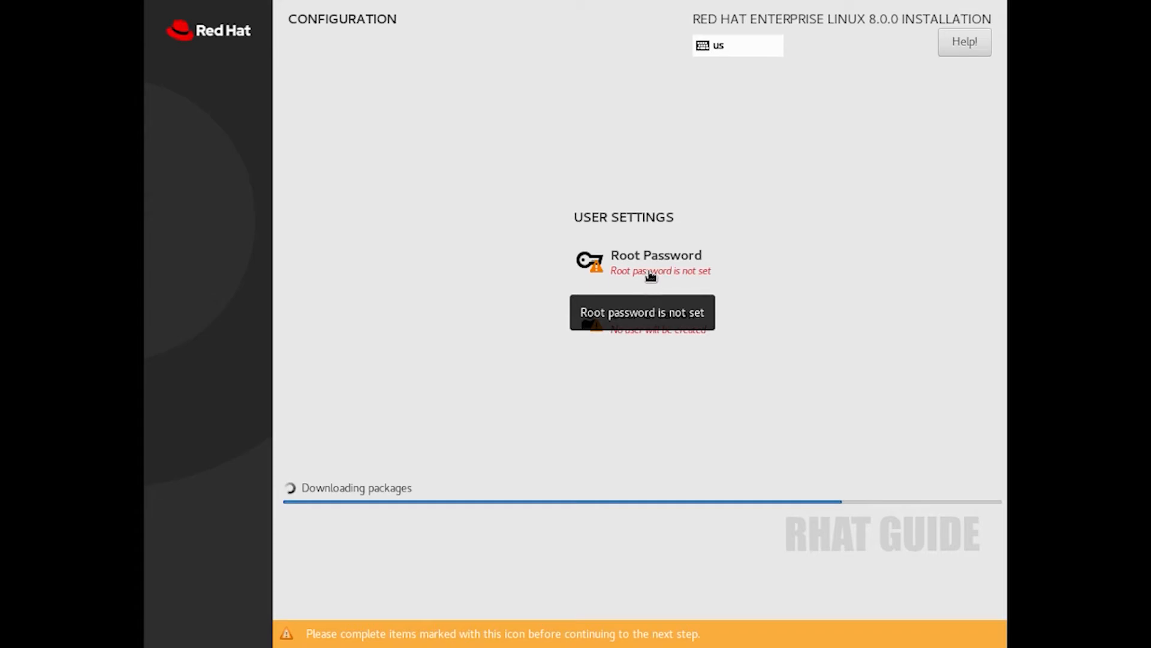
Set the root password, enter it again in the confirmation field, and accept it despite its weakness
click(651, 273)
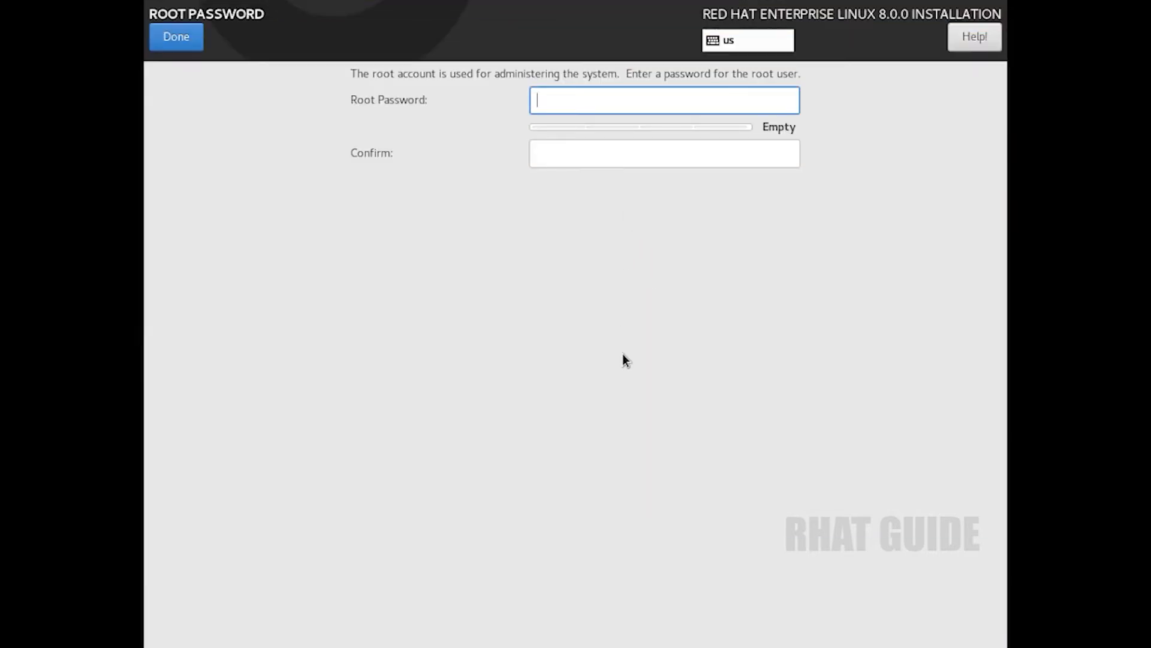
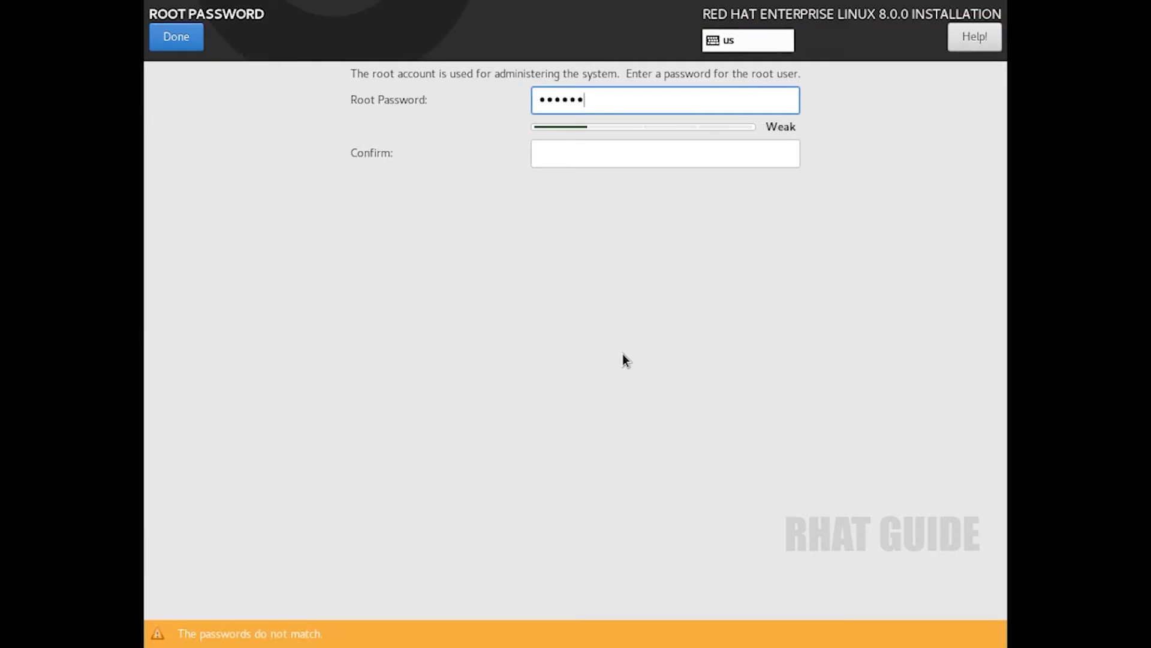
key(Tab)
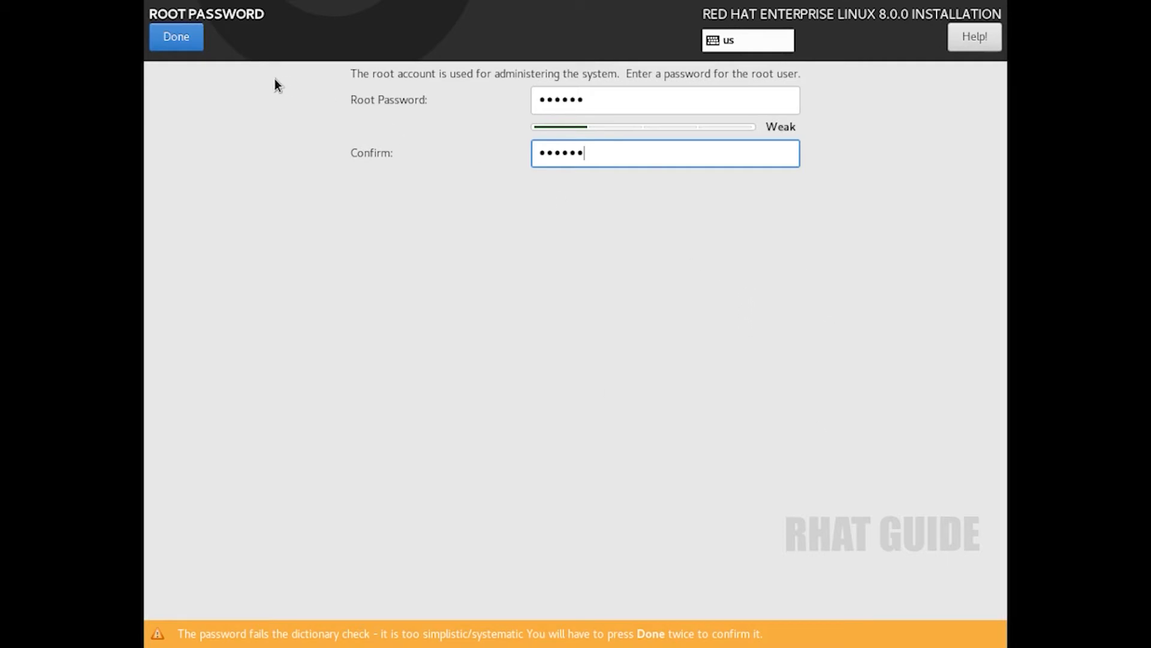
click(181, 37)
Create a regular user by entering the full name, the account password and its confirmation, and accept the weak password
click(648, 357)
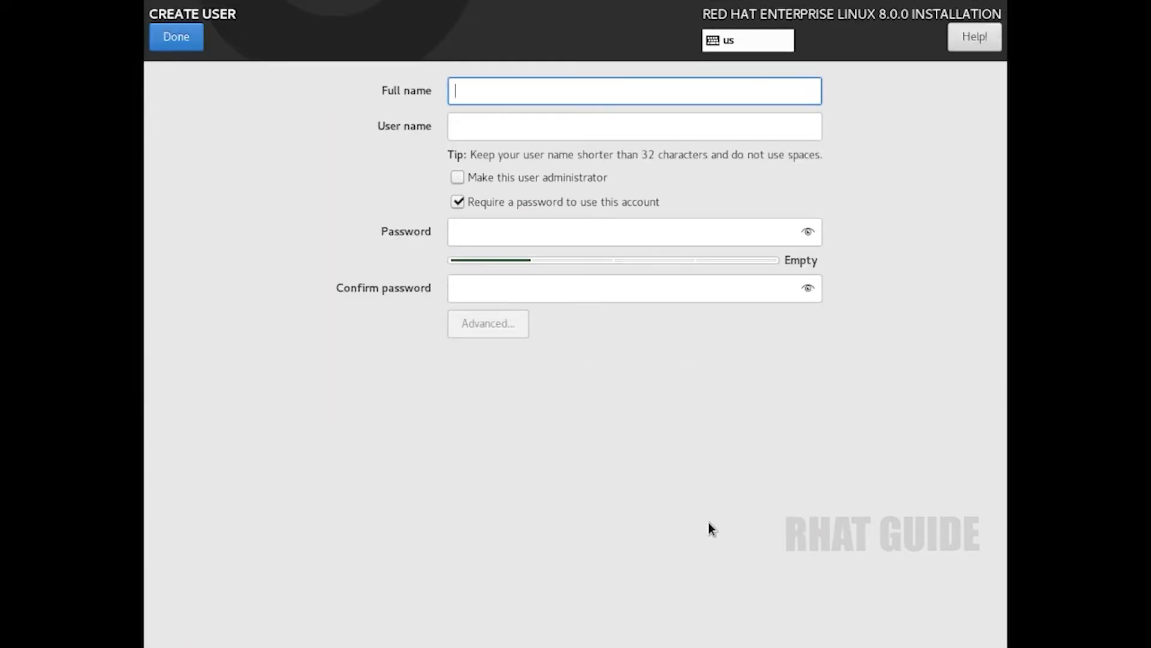
text(susa)
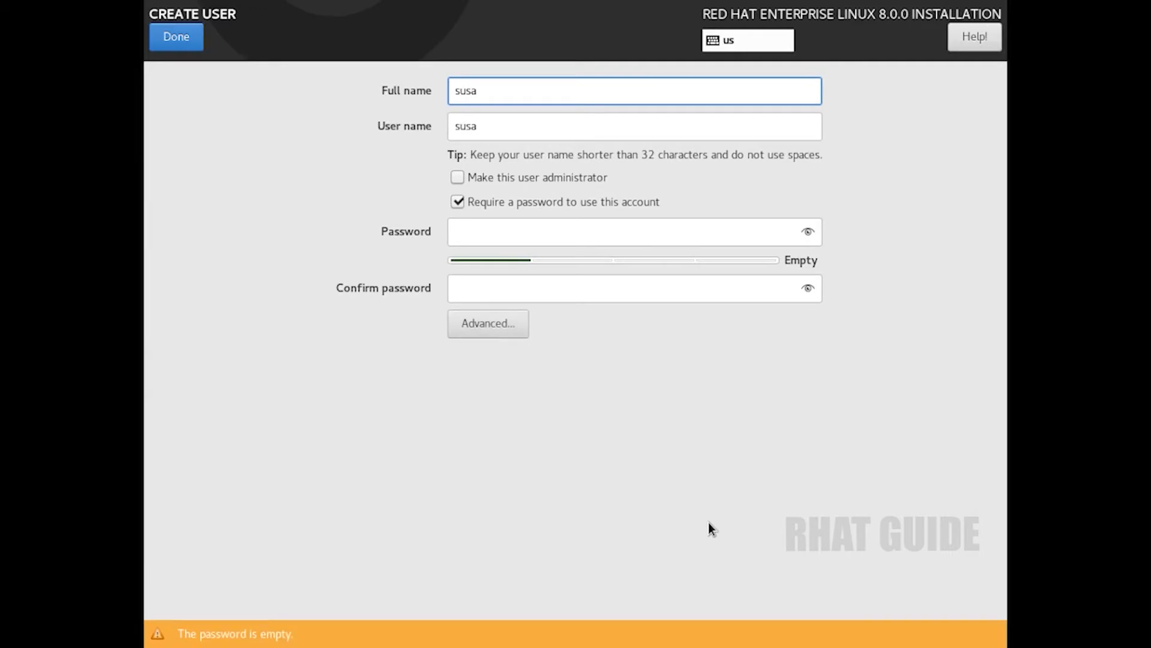
text(n)
key(Tab)
key(Tab)
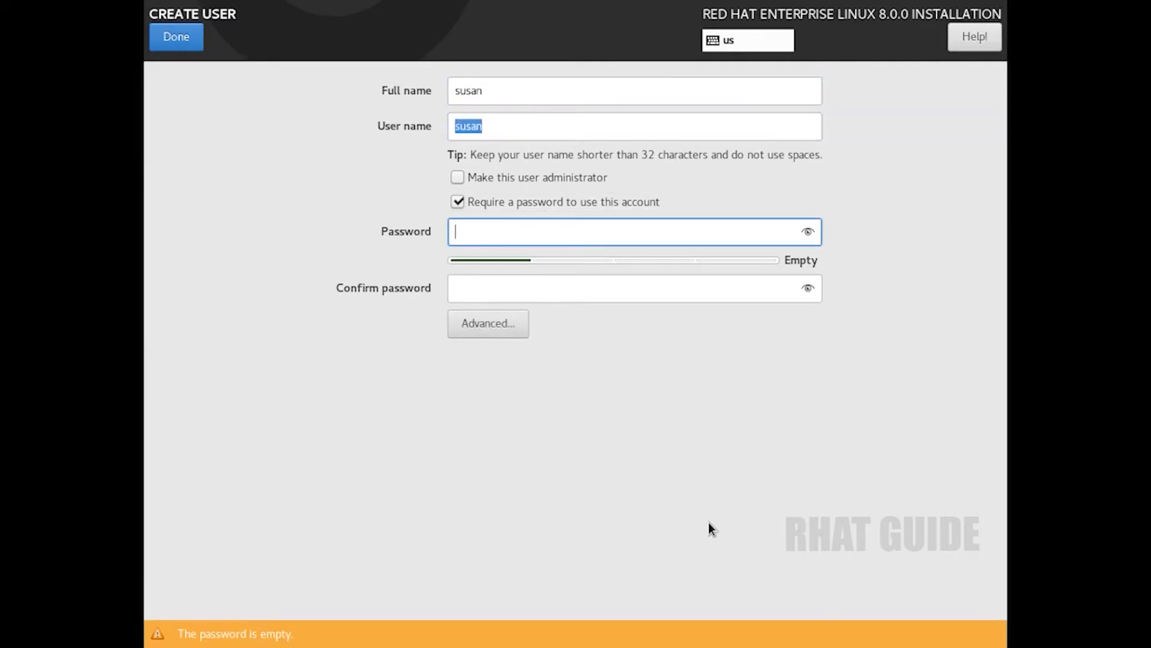
key(Tab)
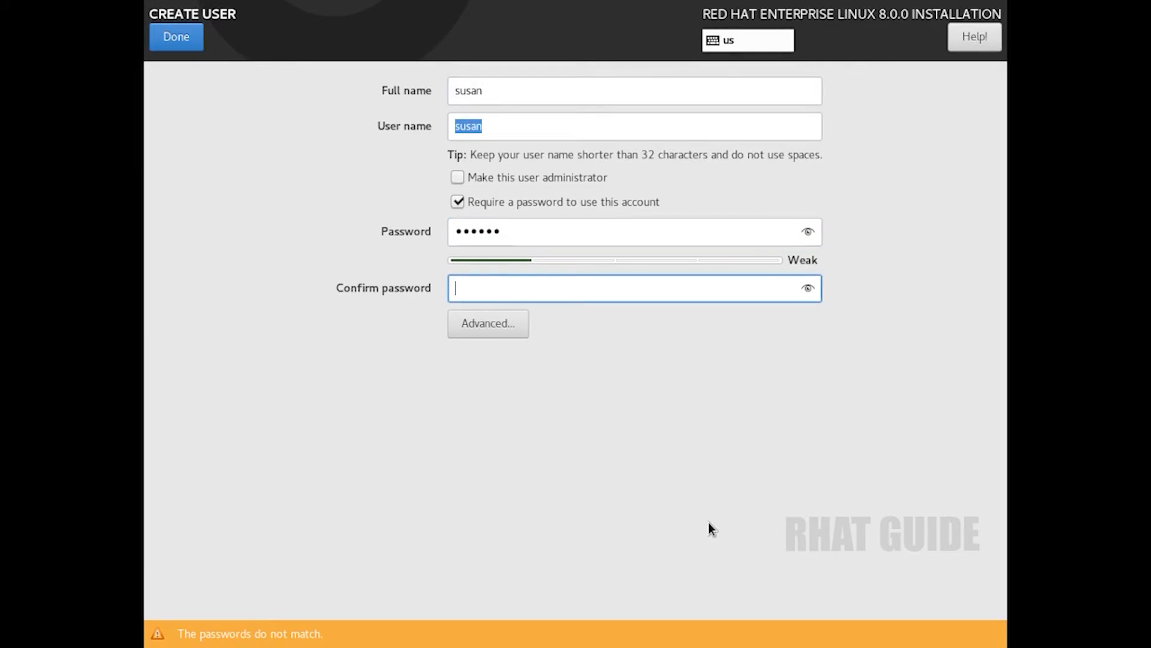
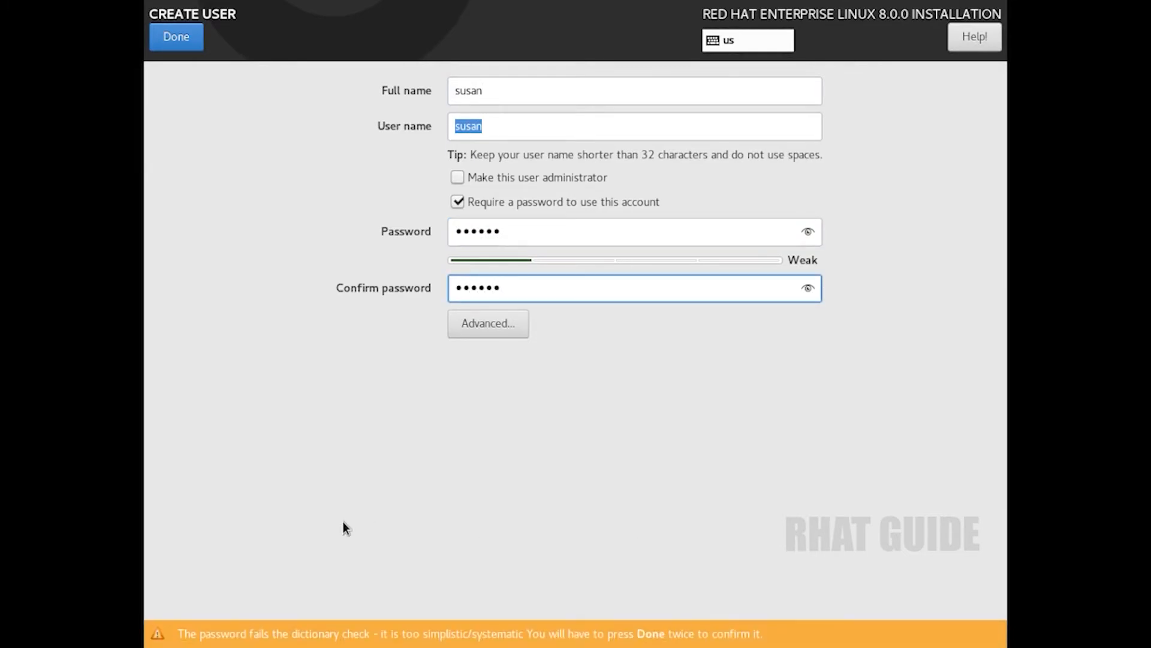
click(159, 45)
click(160, 44)
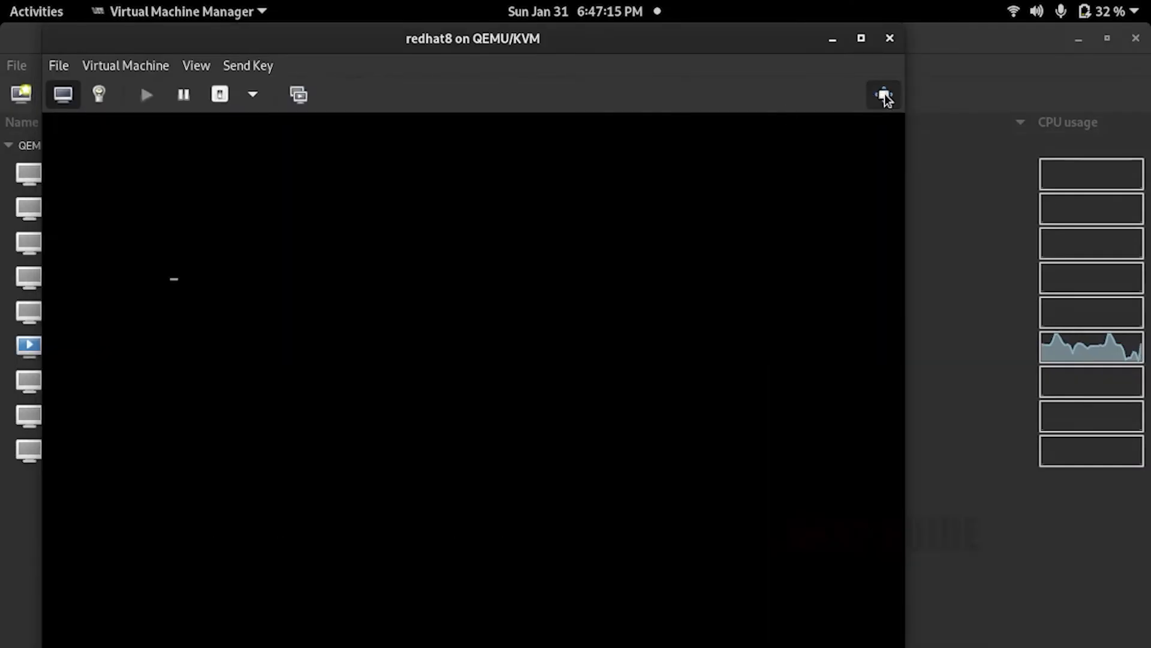
Show the virtual machine in full screen, then accept the Red Hat license agreement and finish the initial setup configuration
click(883, 95)
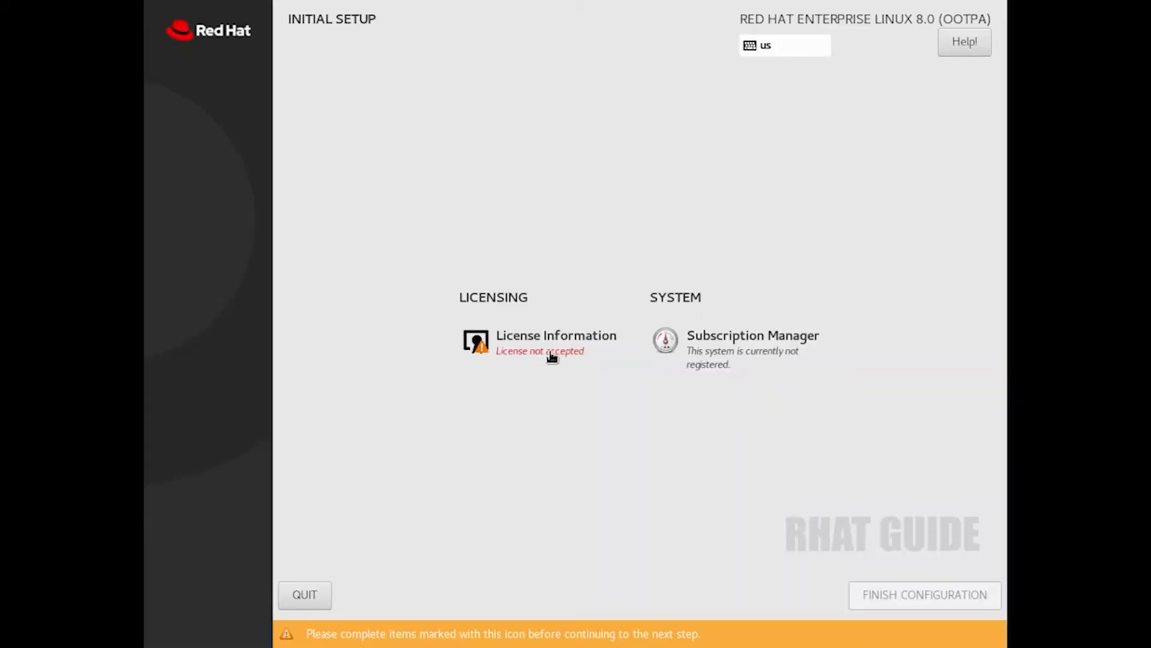
click(523, 340)
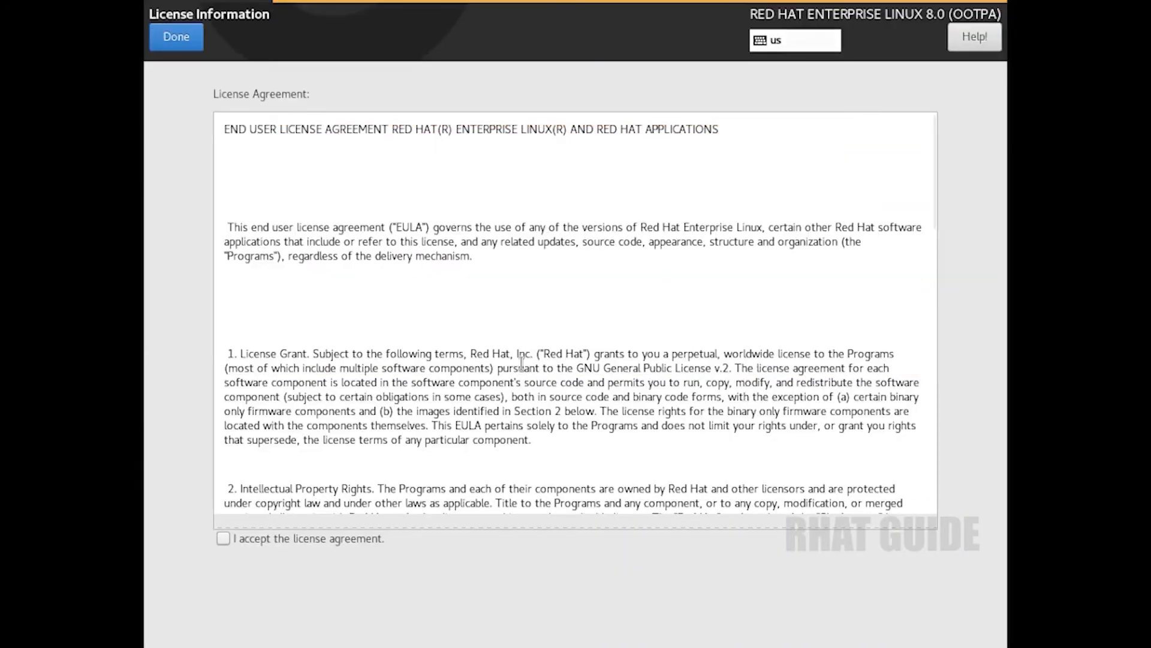
click(337, 537)
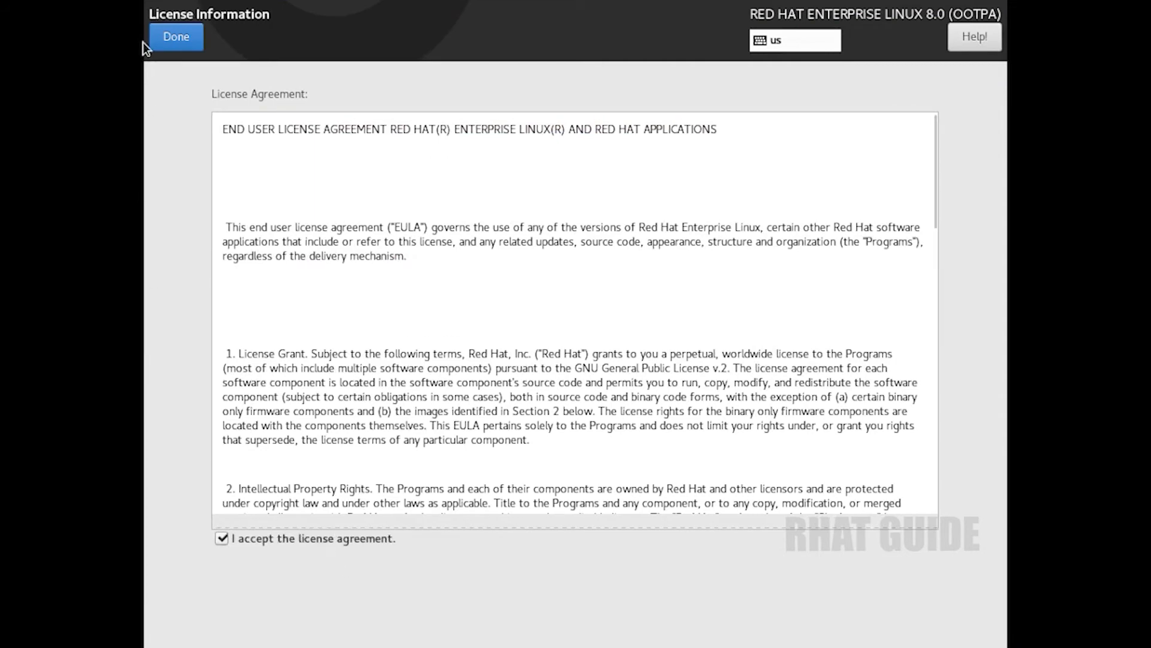
click(175, 37)
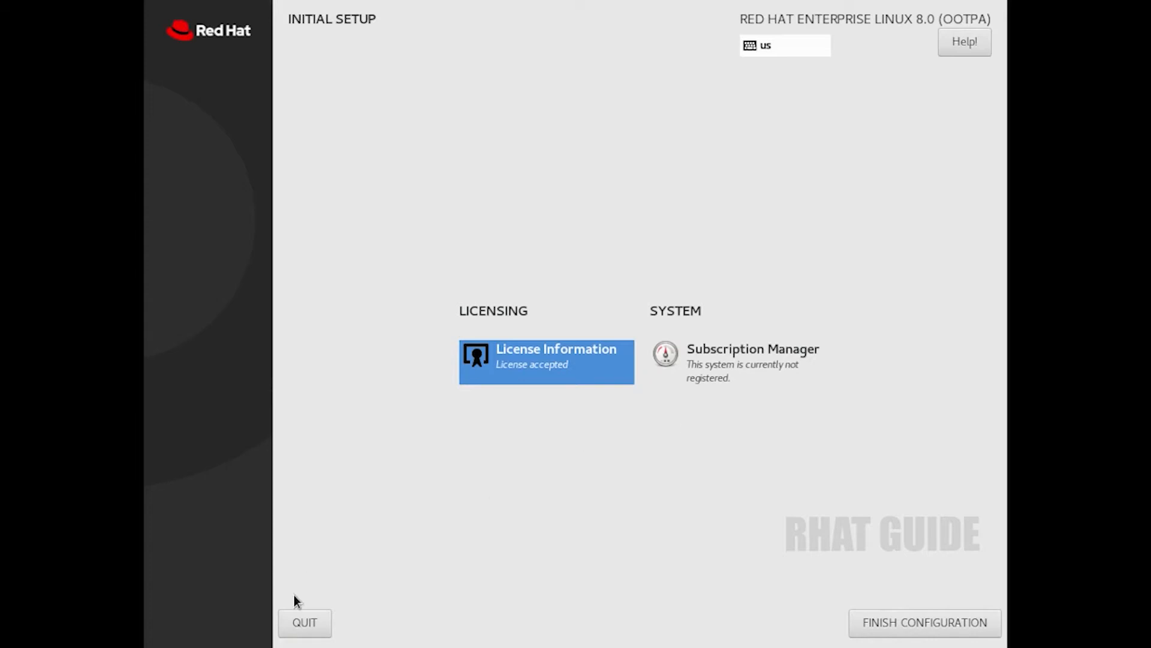
click(890, 621)
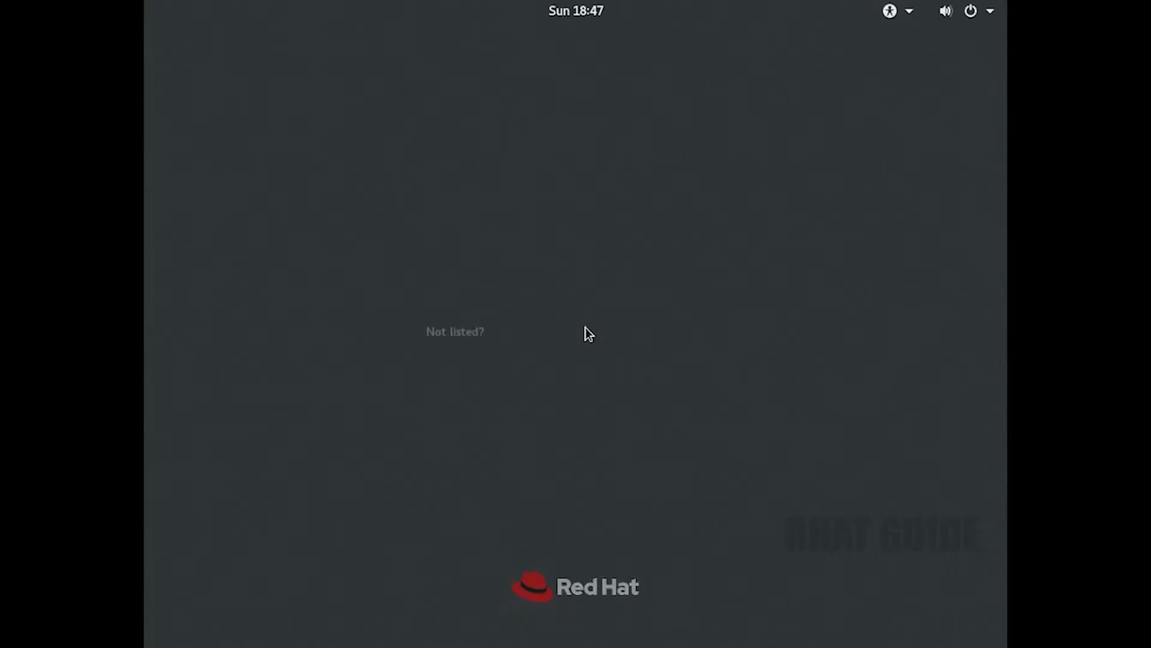
Sign in as the unlisted user root with the account password
click(470, 367)
text(root)
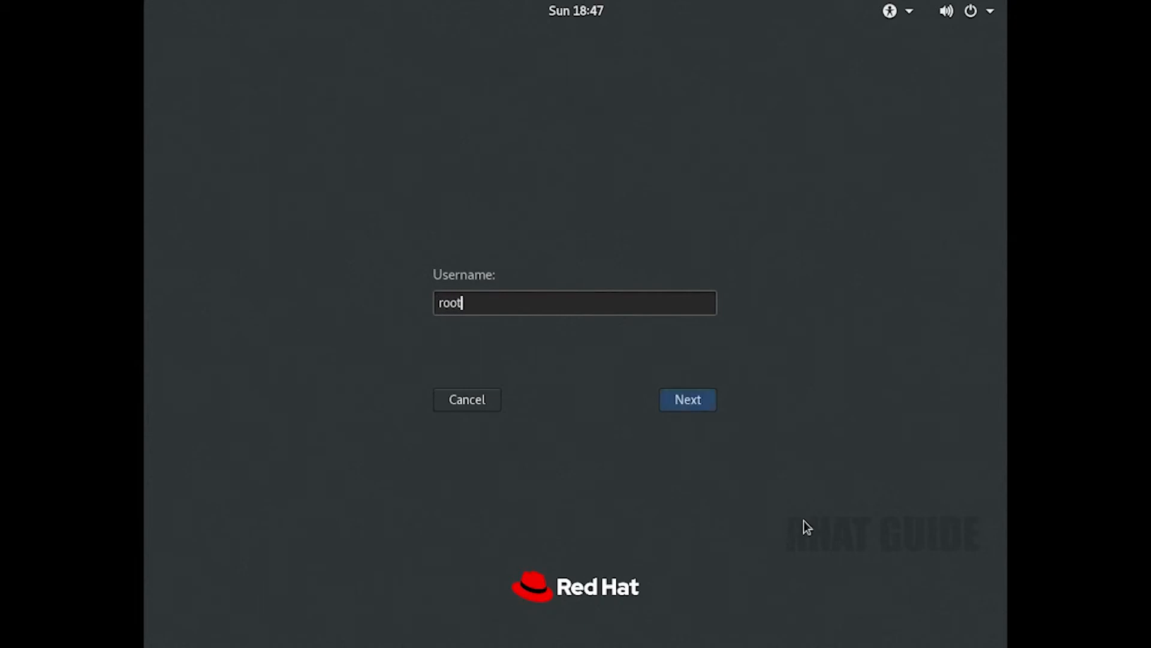
key(Return)
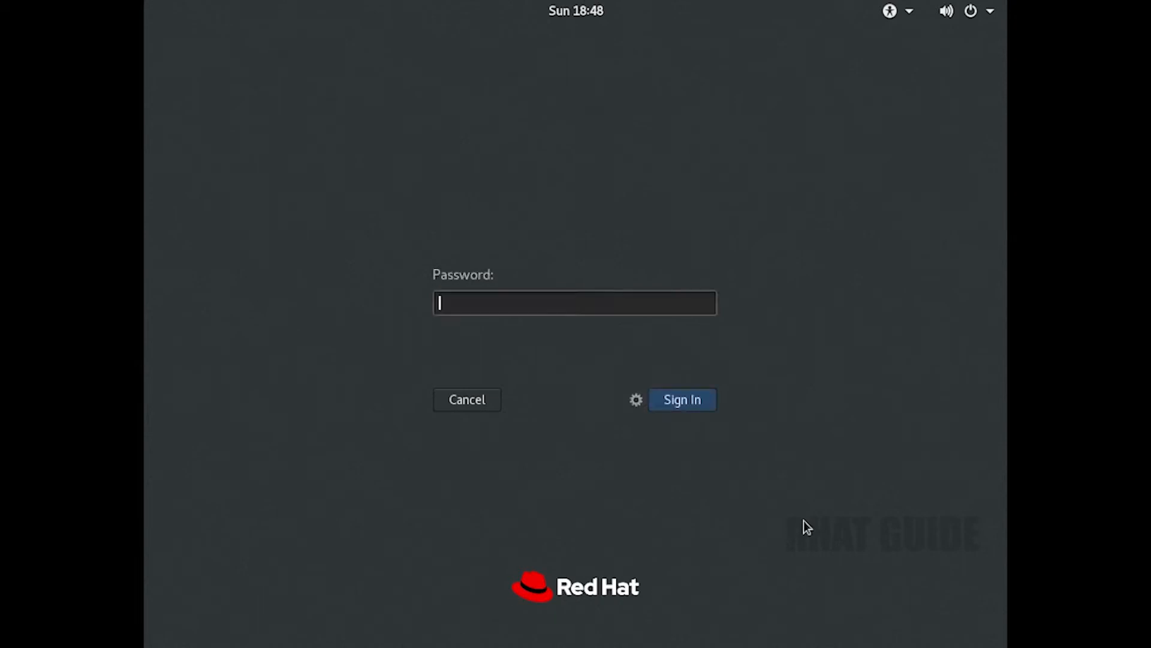
text(******)
key(Return)
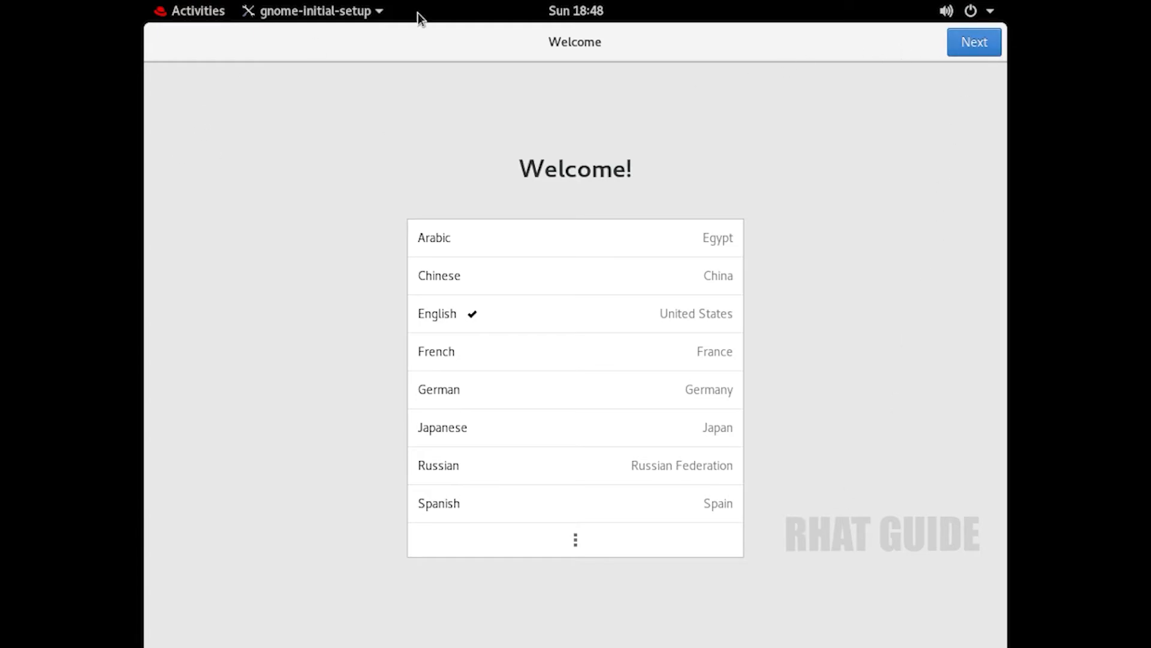
Complete the first-login setup with English (United States), the English (US) keyboard and Location Services on, and dismiss the Getting Started help
click(967, 38)
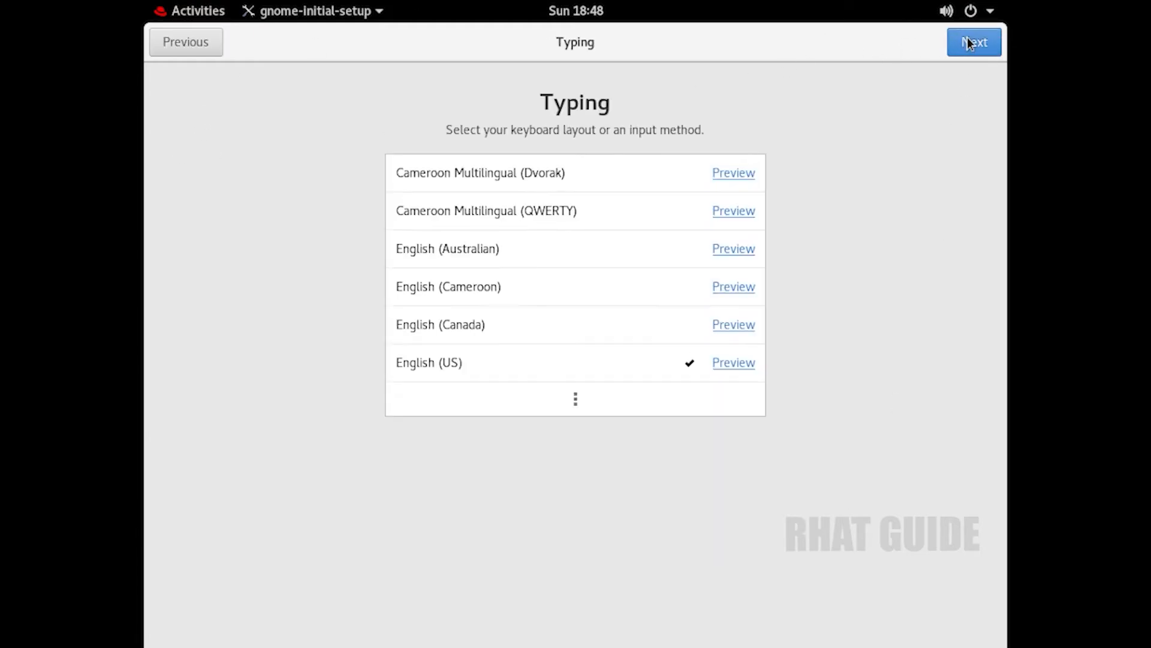
click(967, 40)
click(967, 49)
click(963, 53)
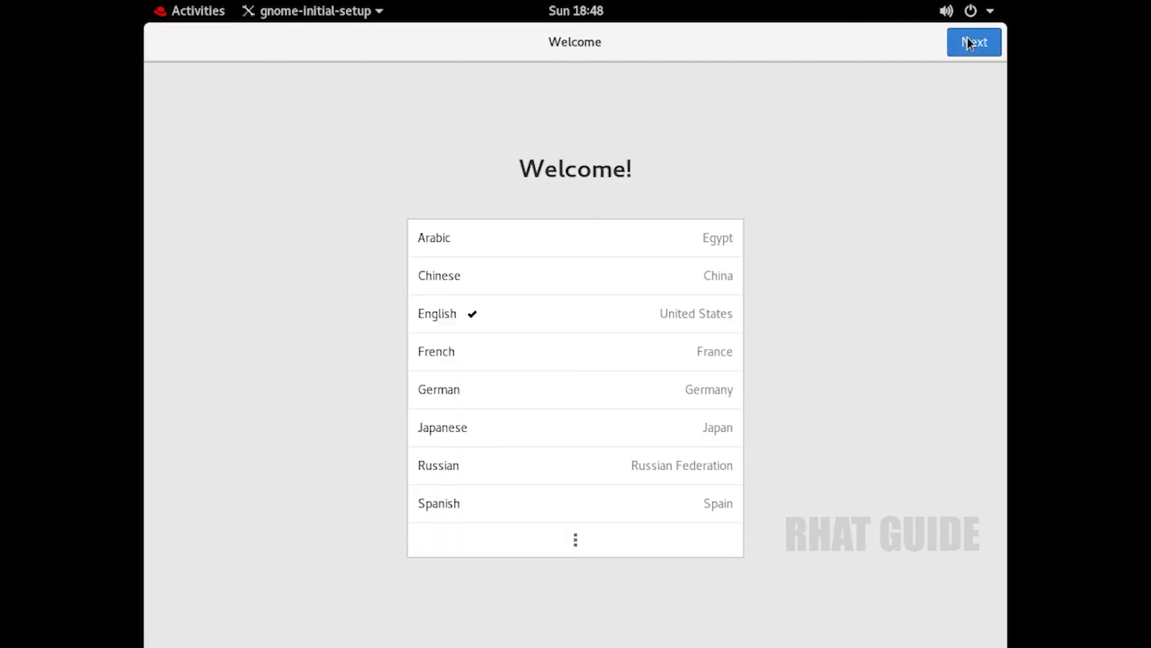
click(967, 40)
click(966, 39)
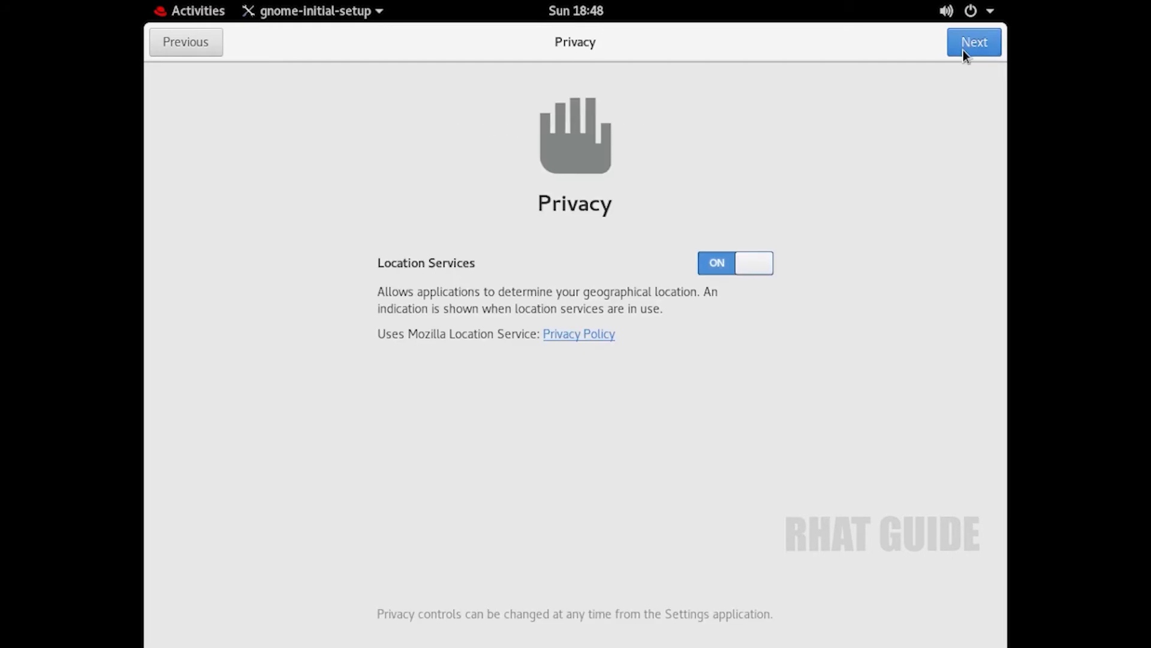
click(964, 49)
click(982, 45)
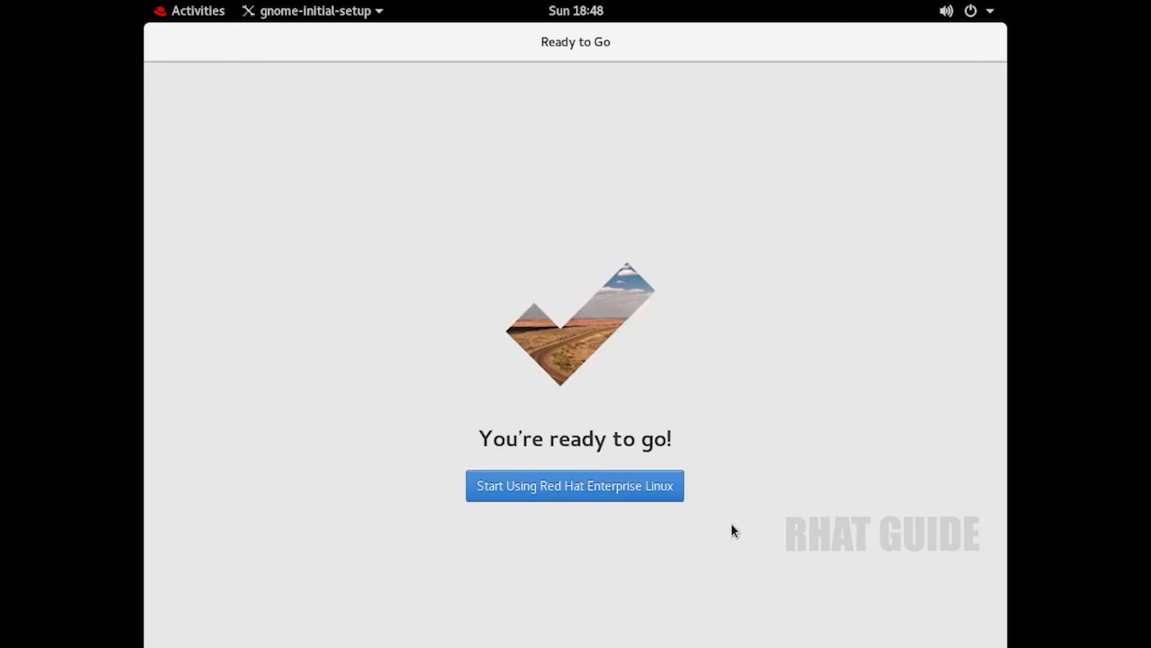
click(651, 496)
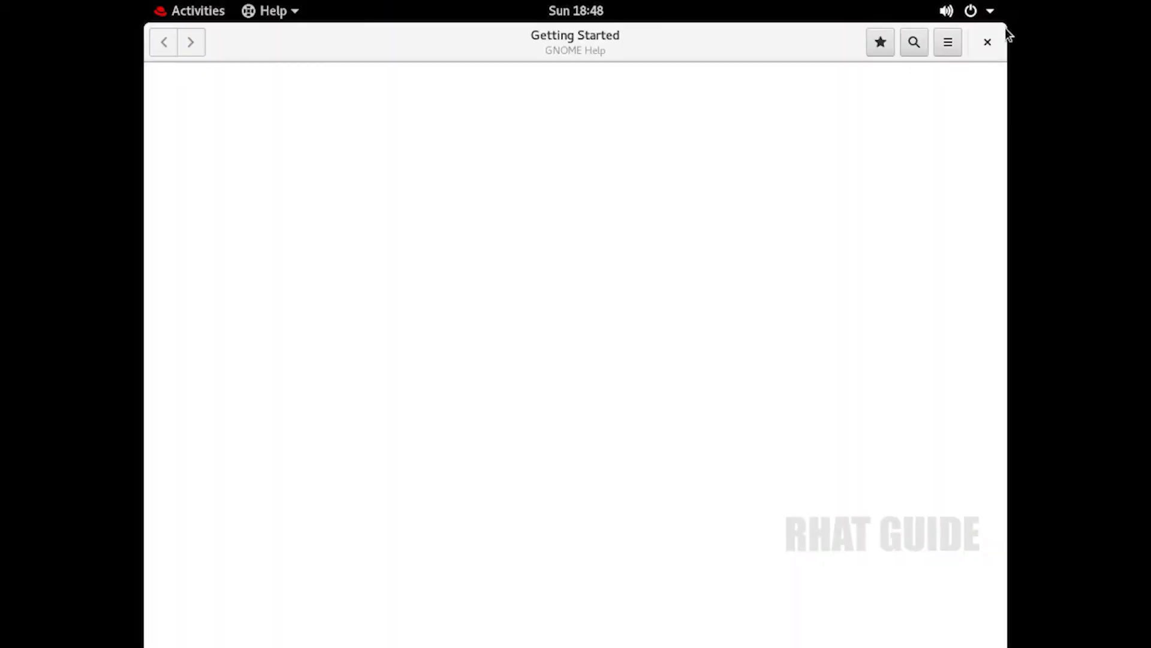
click(988, 42)
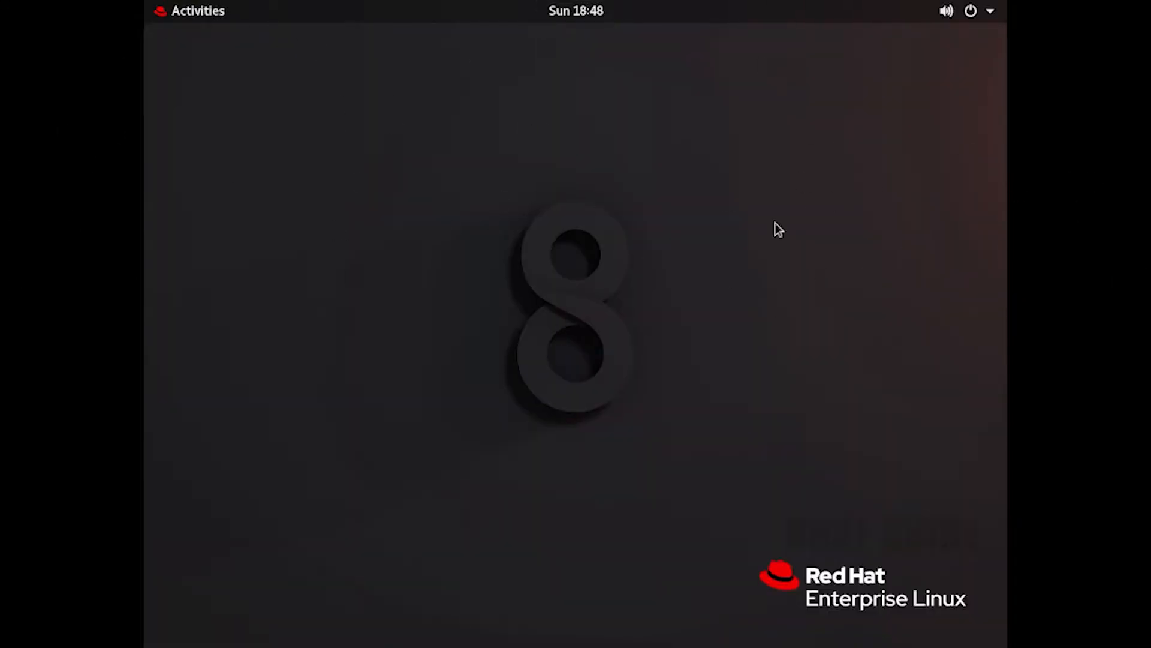
Open the system settings and examine the About details and the Date & Time configuration
click(996, 10)
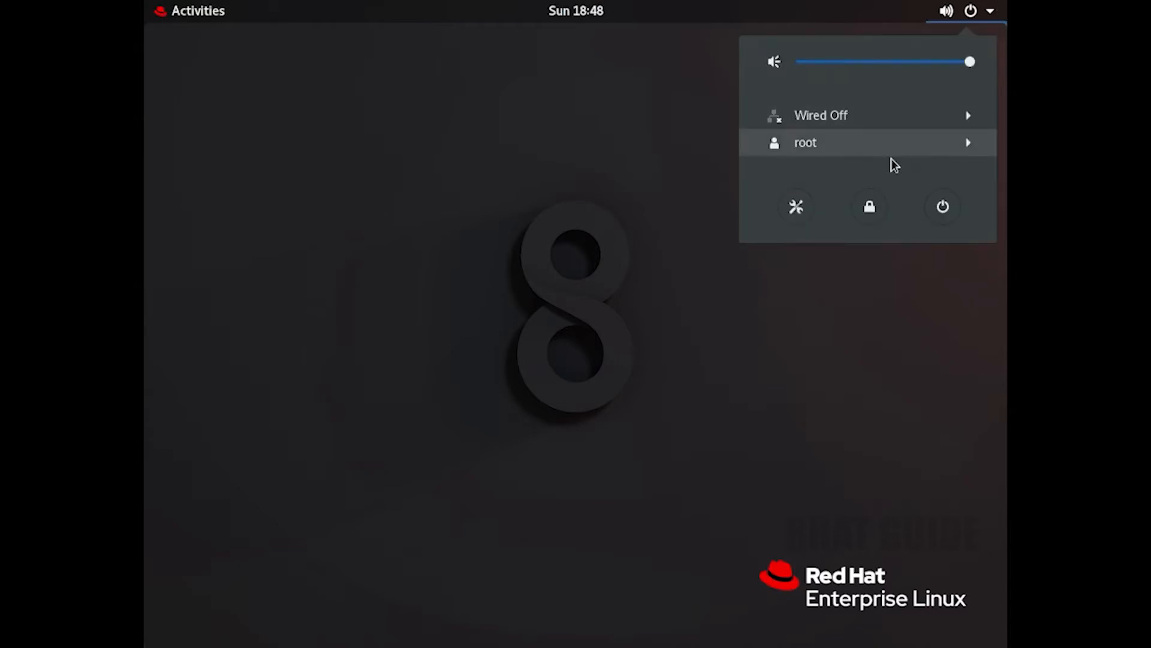
click(804, 205)
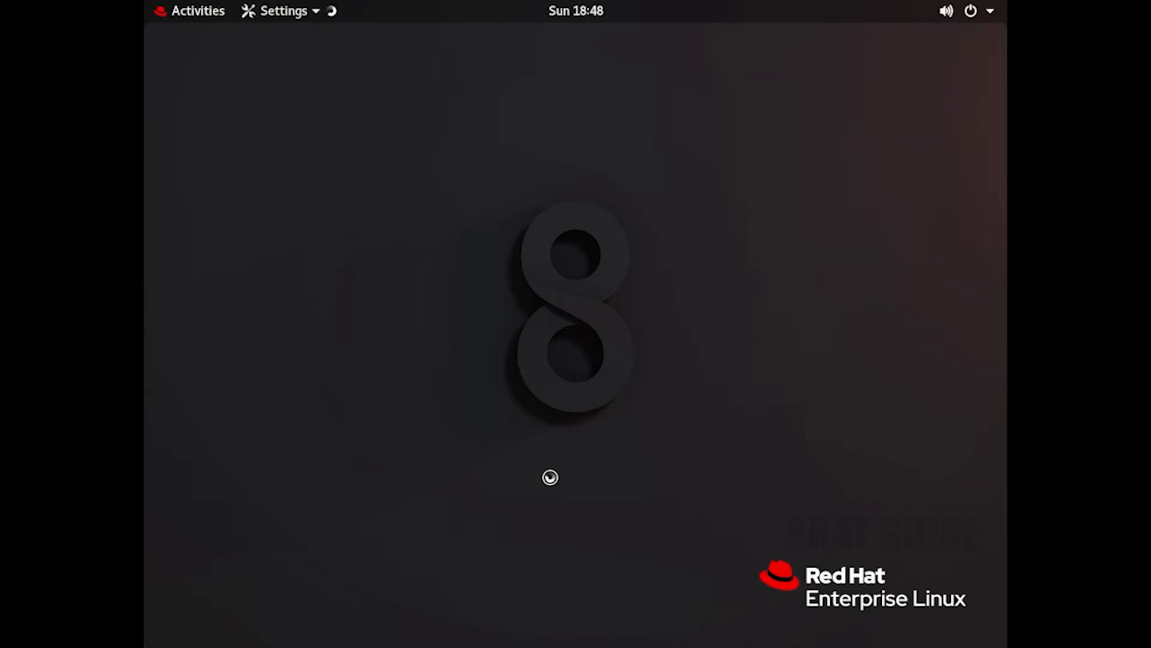
scroll(251, 543, down, 1)
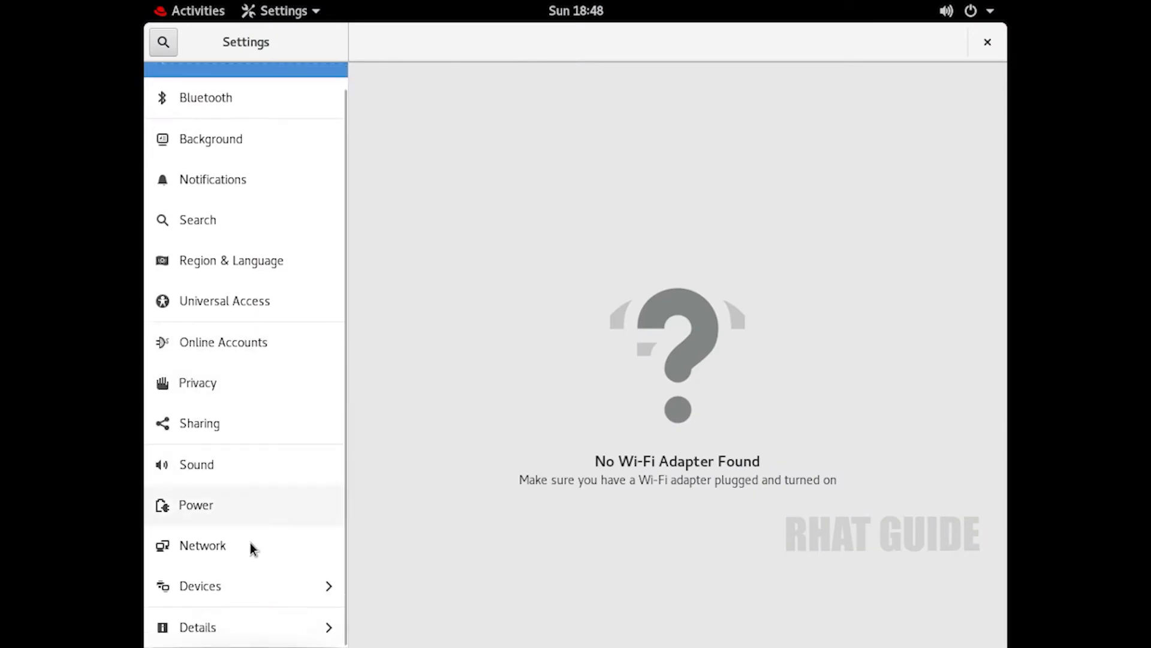
scroll(240, 342, up, 1)
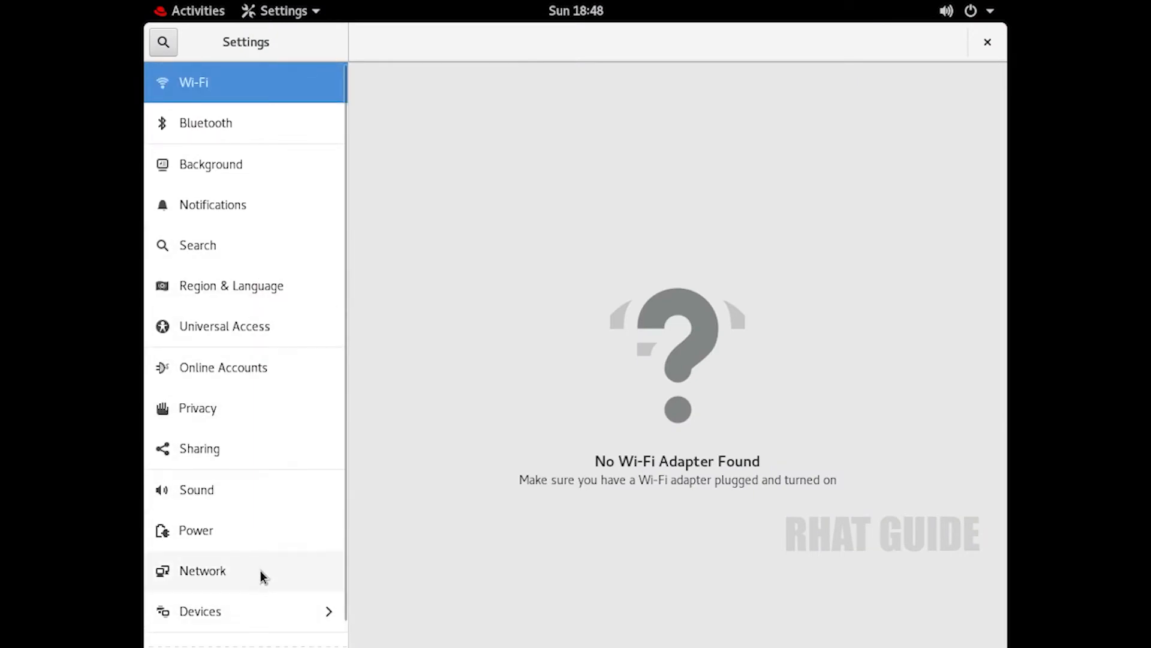
scroll(263, 576, down, 1)
click(249, 627)
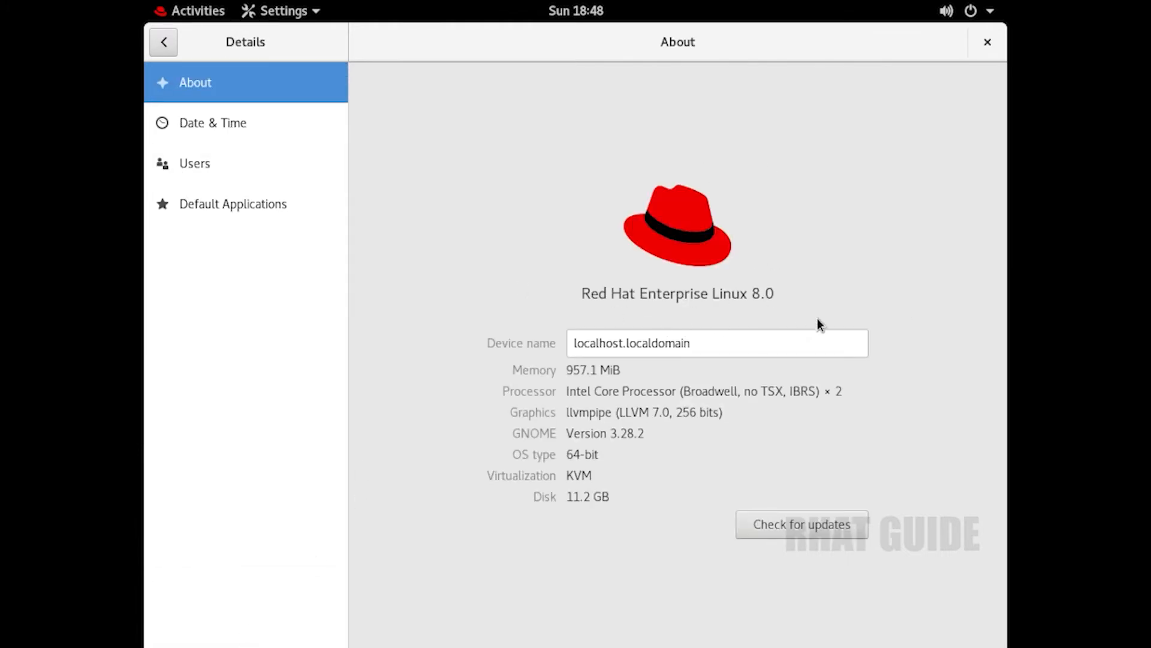
click(190, 122)
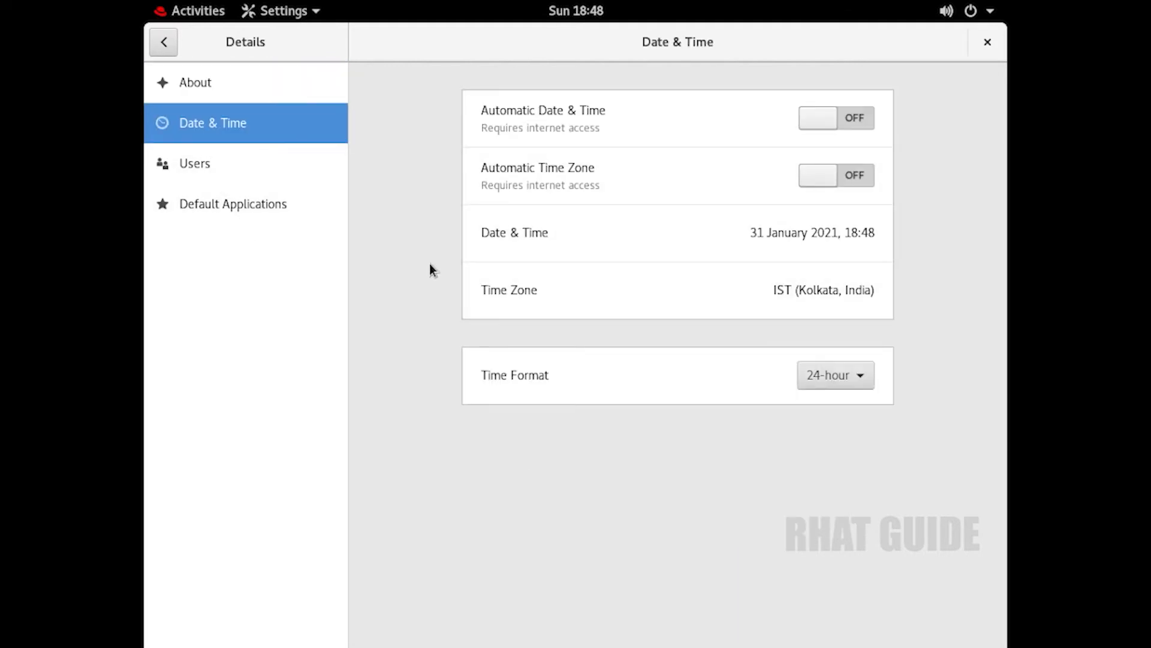
click(165, 45)
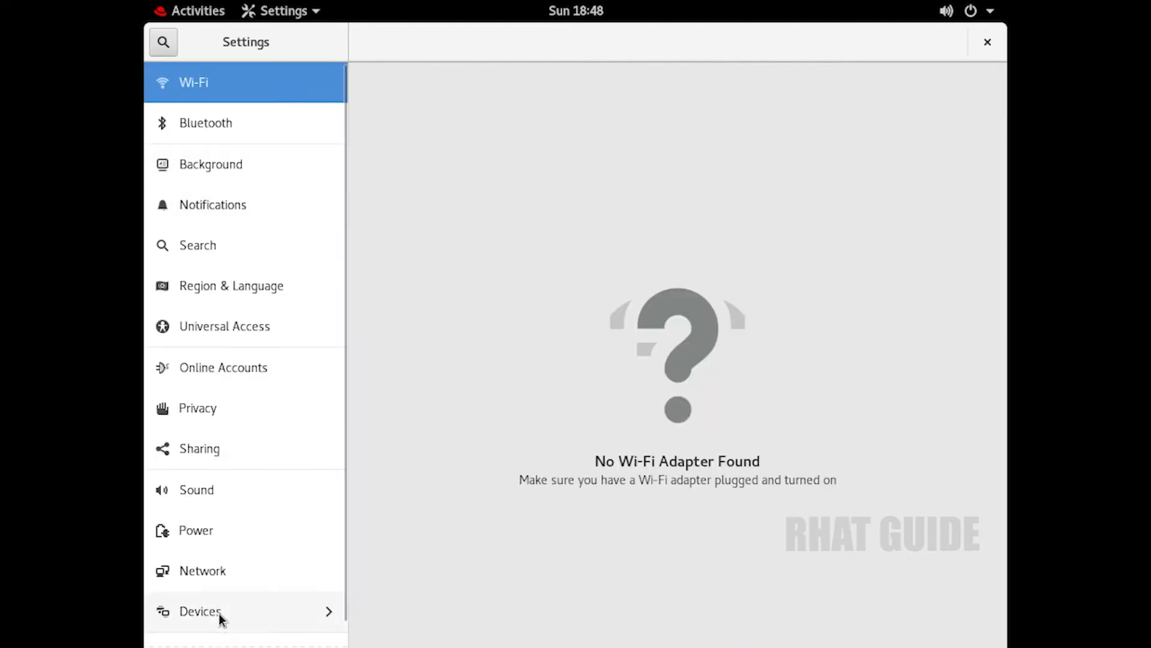
Set the display resolution to 1280 × 720 (16:9), keep the change and close the settings
scroll(231, 608, down, 1)
click(238, 590)
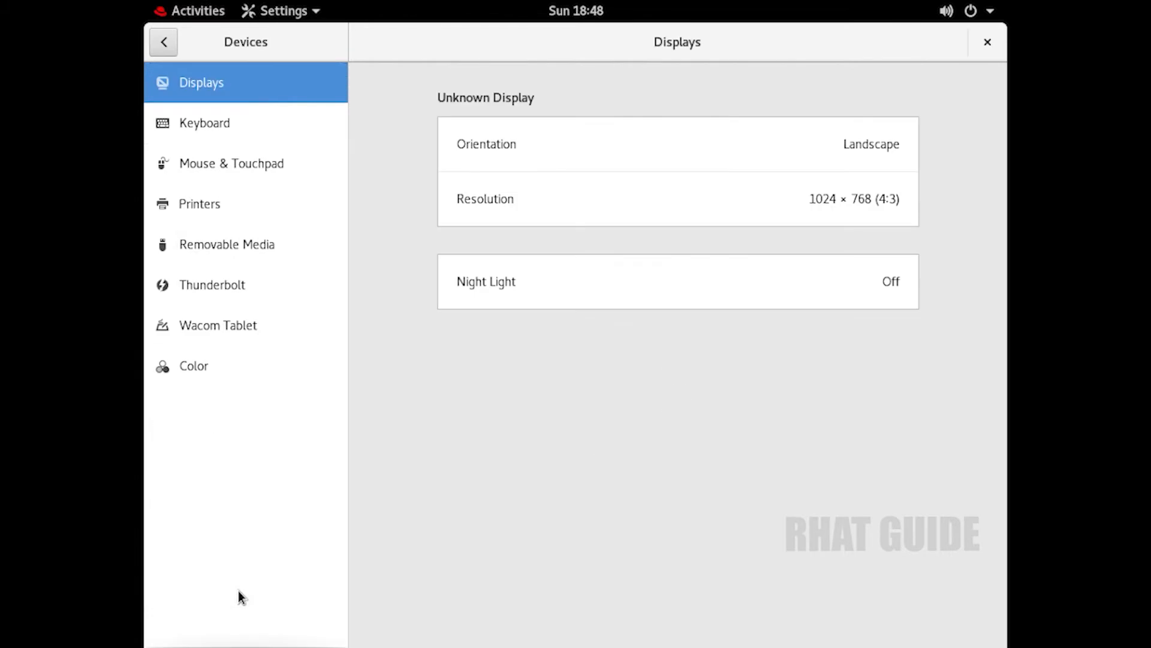
click(795, 204)
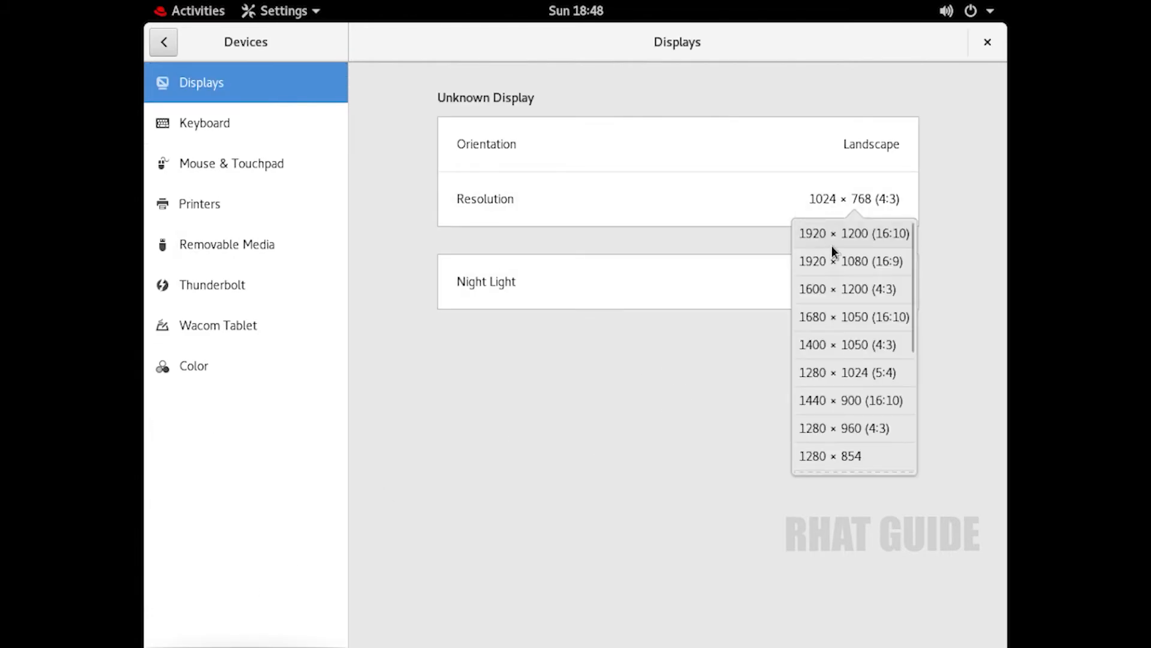
scroll(843, 428, down, 6)
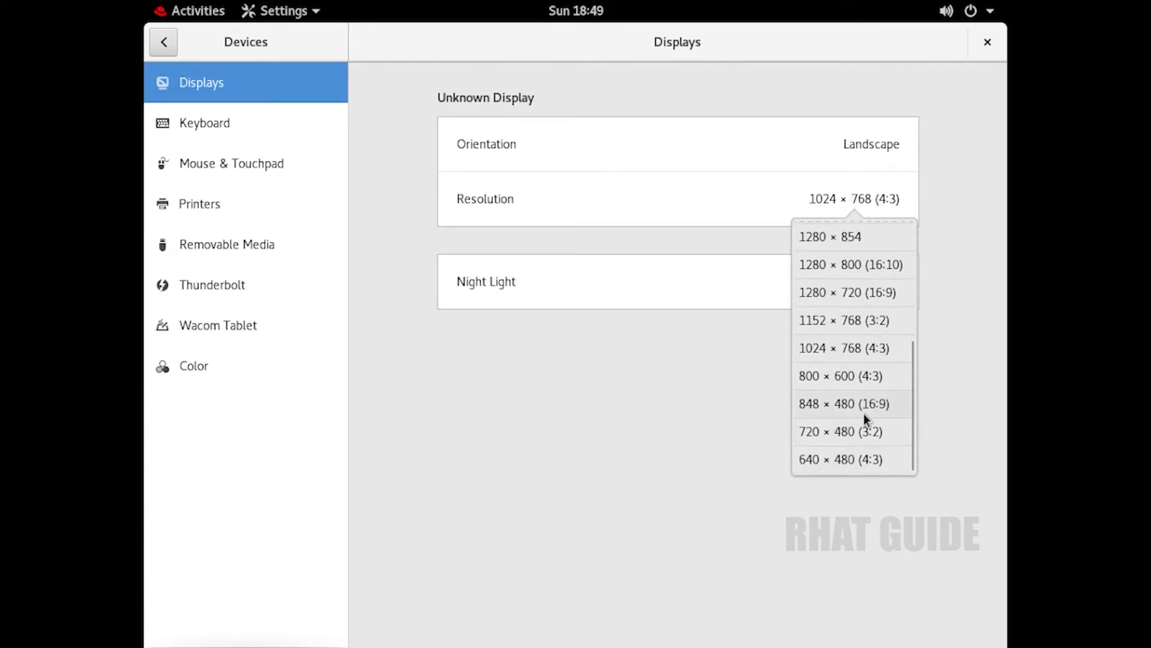
scroll(864, 412, up, 5)
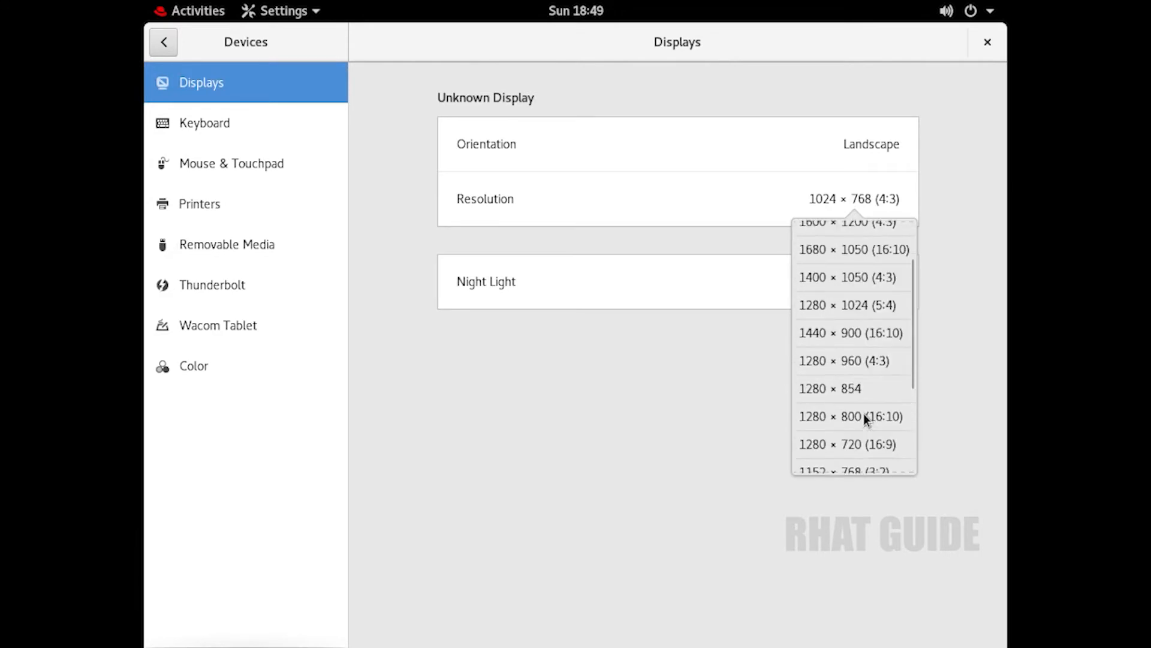
scroll(864, 413, down, 5)
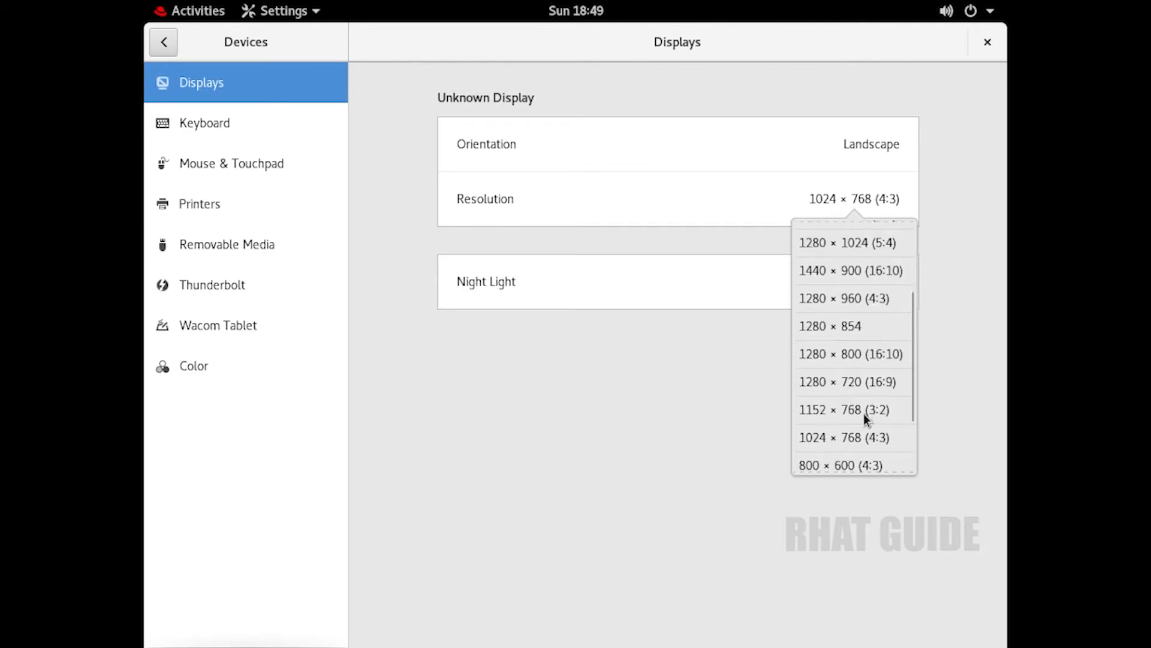
click(891, 387)
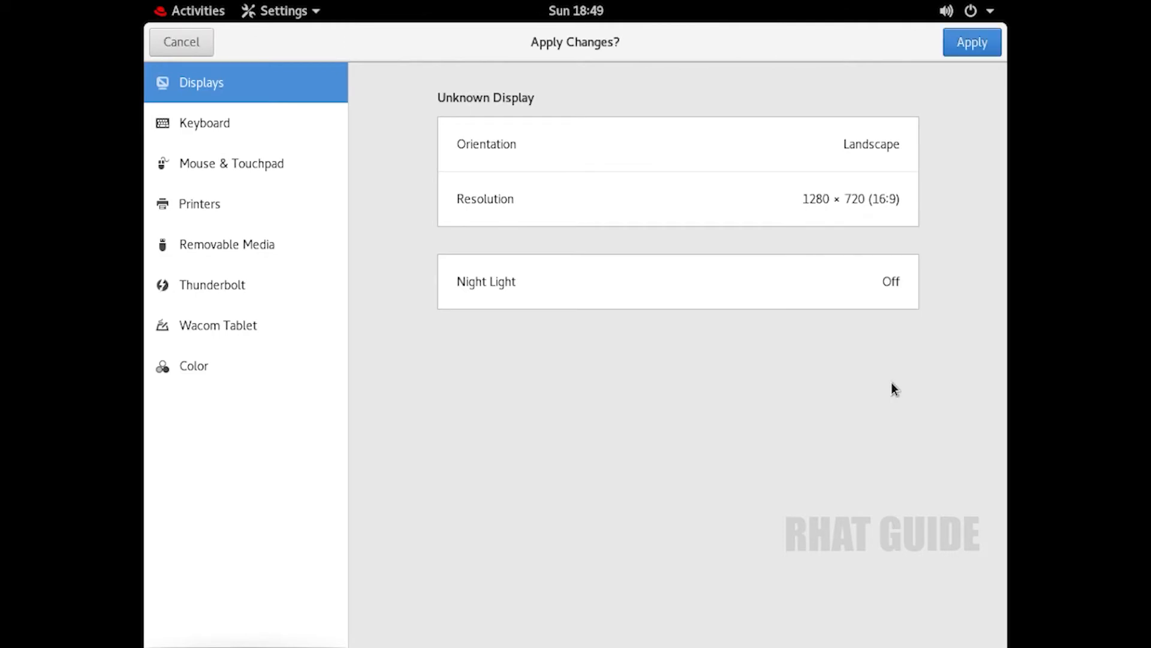
click(979, 54)
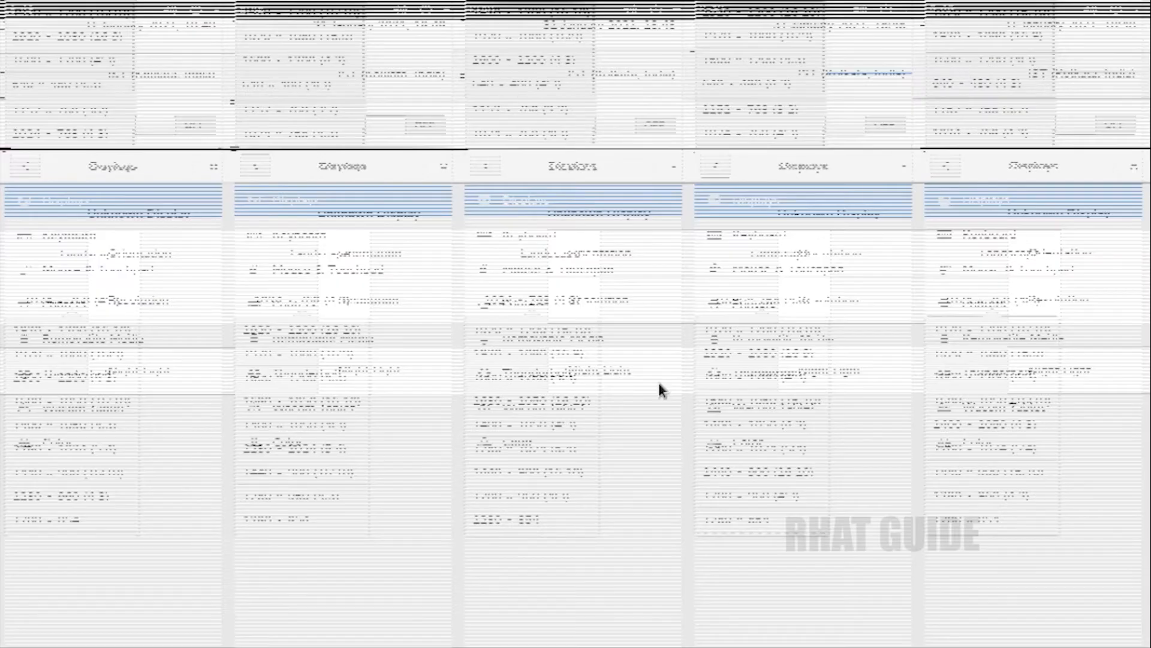
click(721, 379)
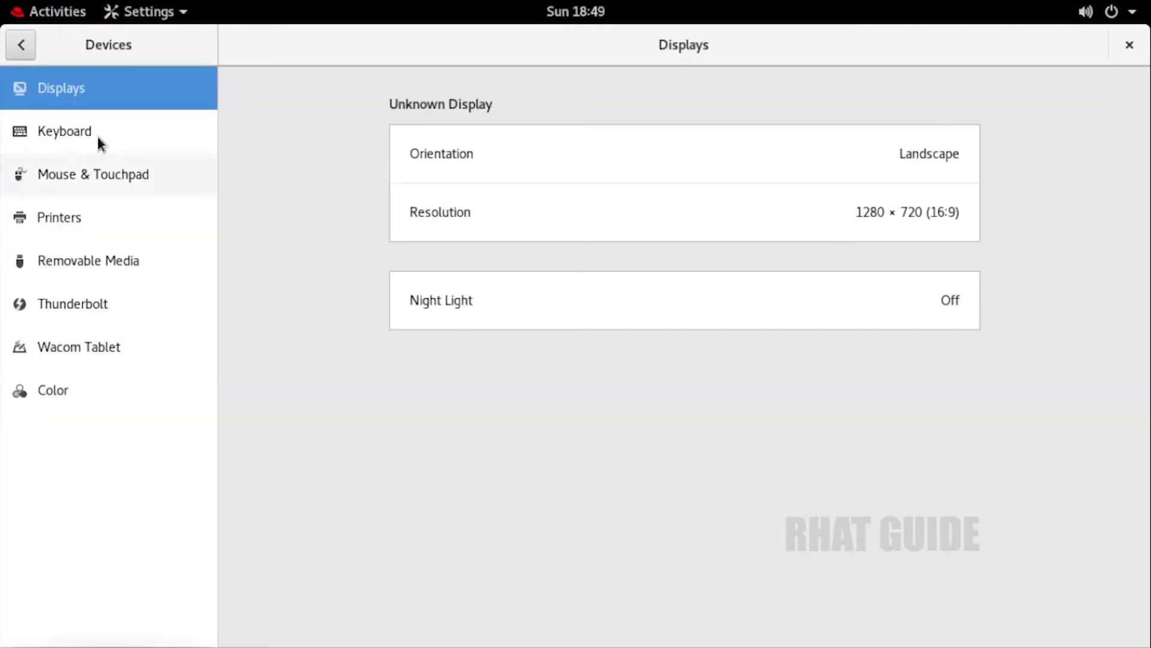
click(21, 46)
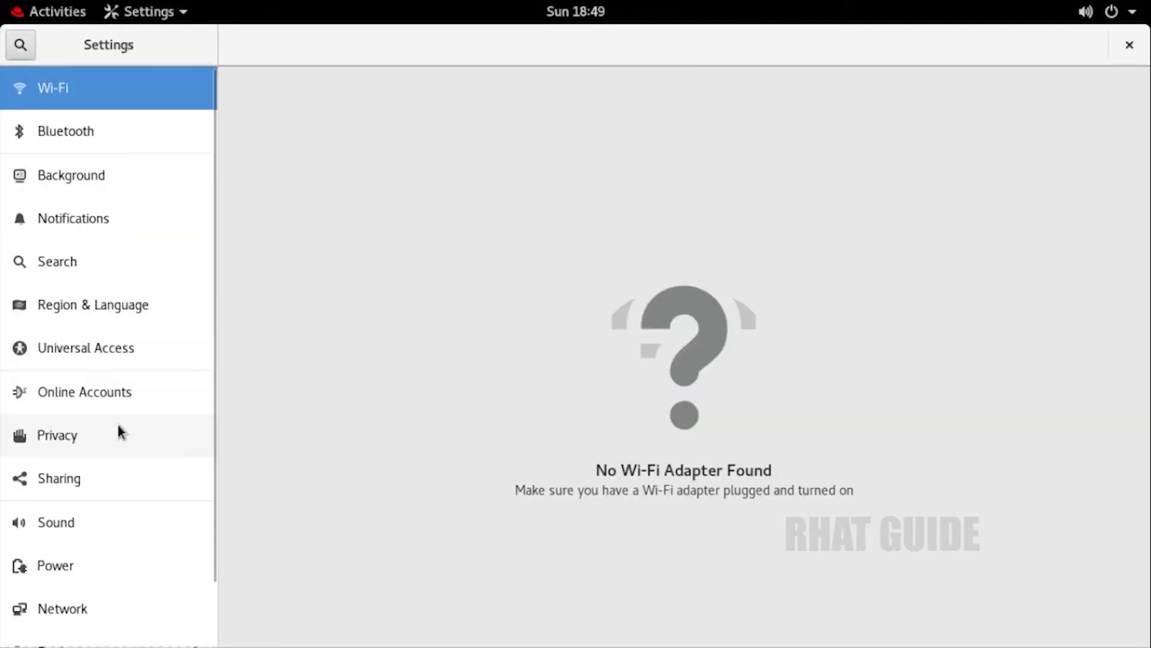
scroll(116, 423, down, 2)
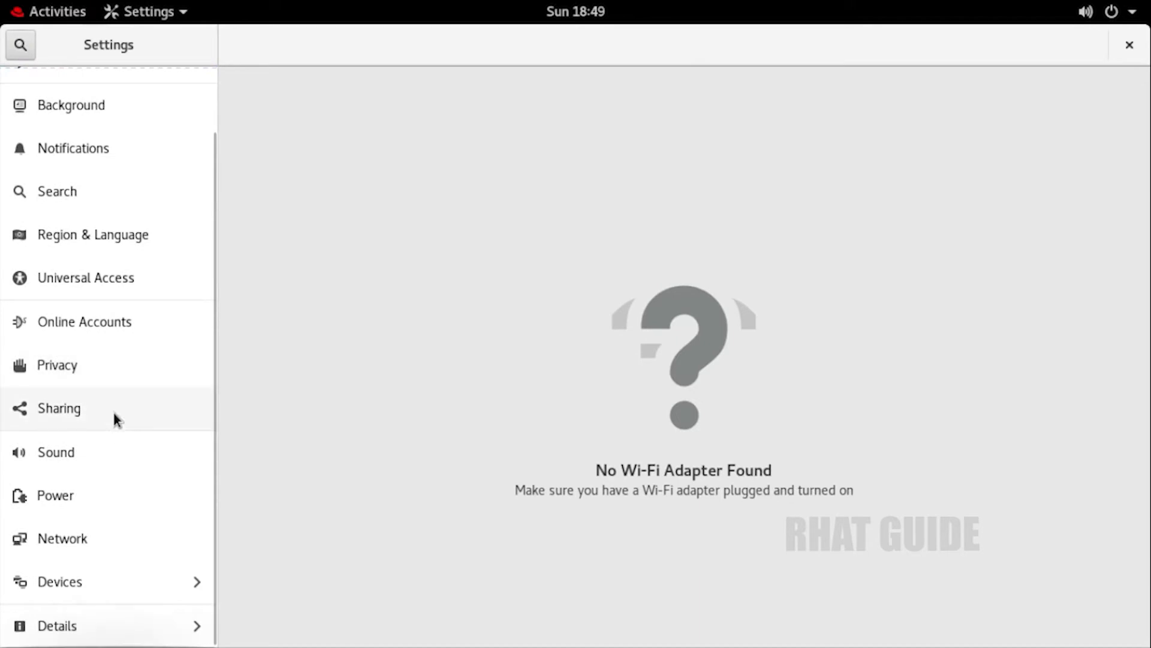
click(1129, 48)
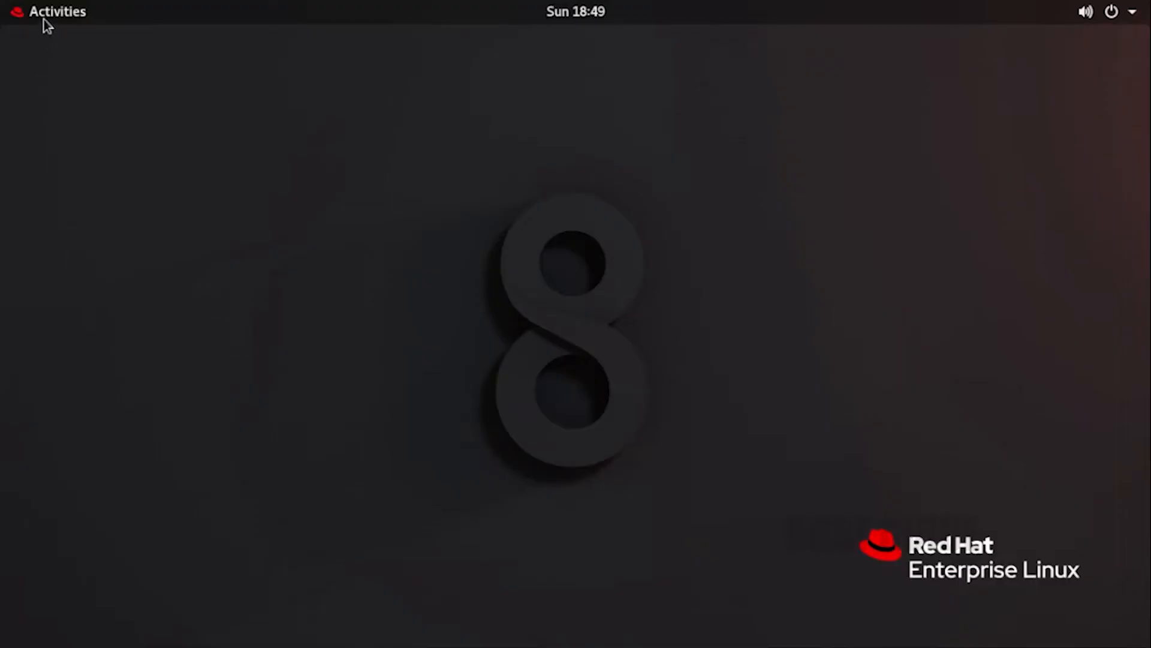
Browse the installed applications, search for "ter" to open the Terminal, and close its window
mouse_move(0, 0)
click(869, 361)
click(64, 15)
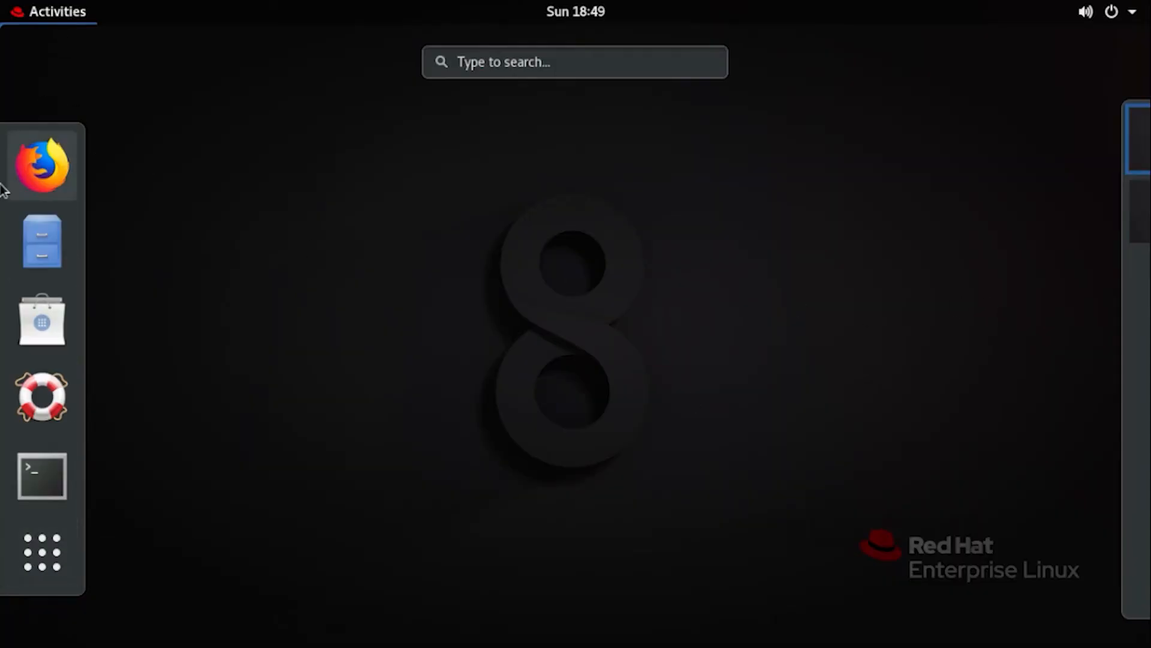
click(43, 567)
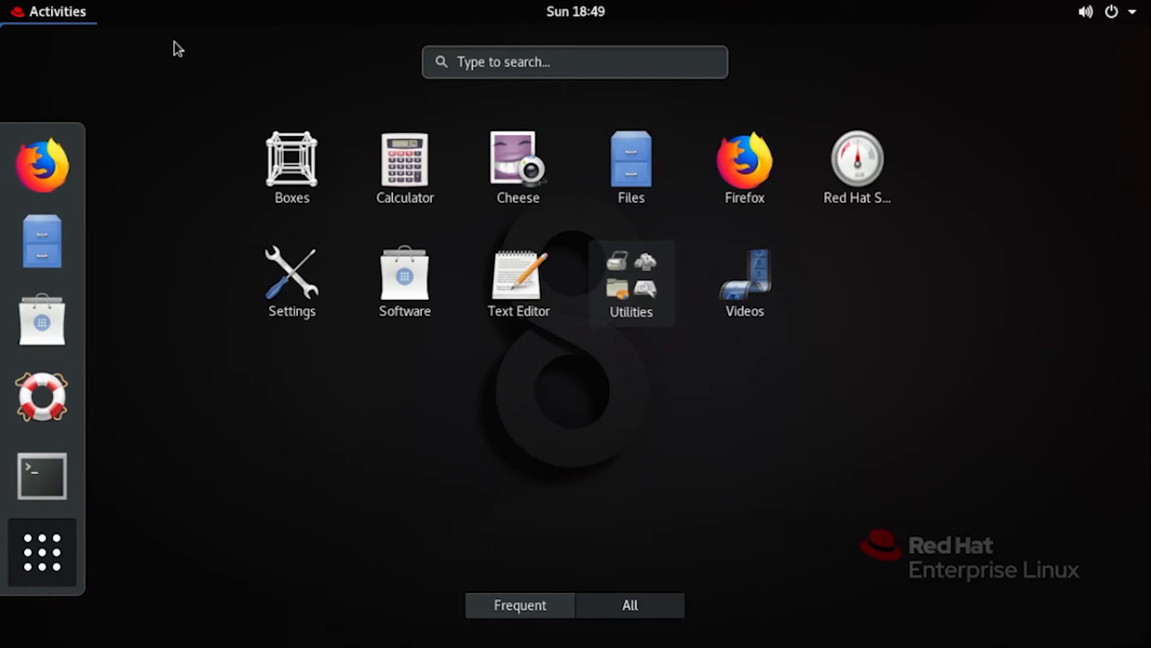
text(m)
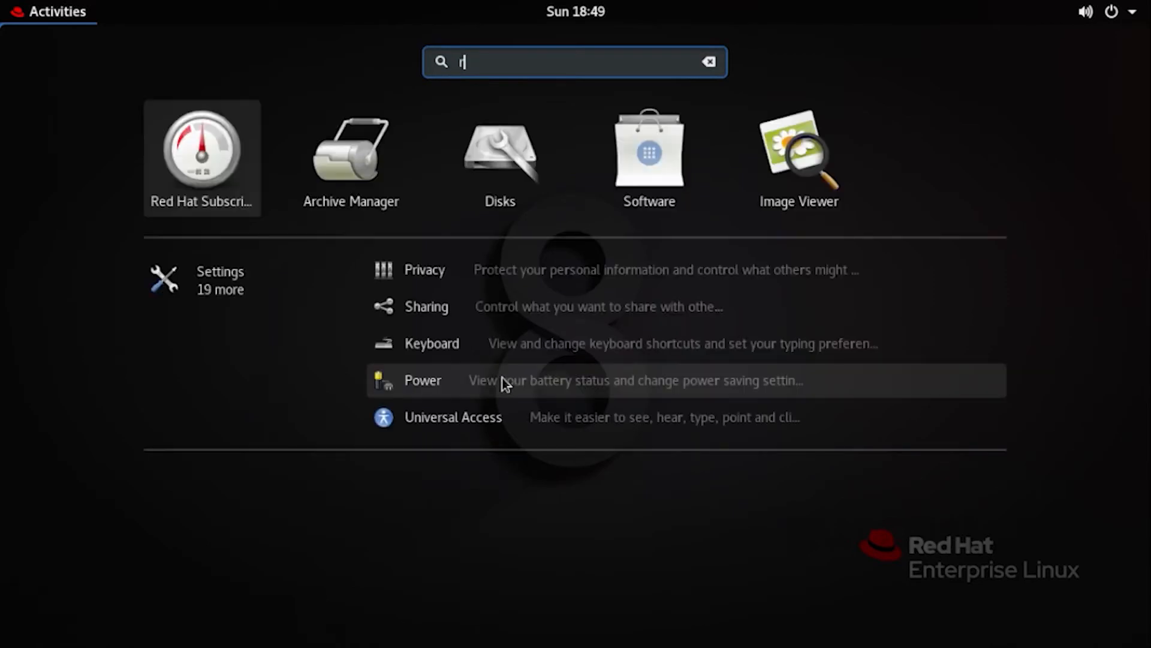
key(BackSpace)
text(ter)
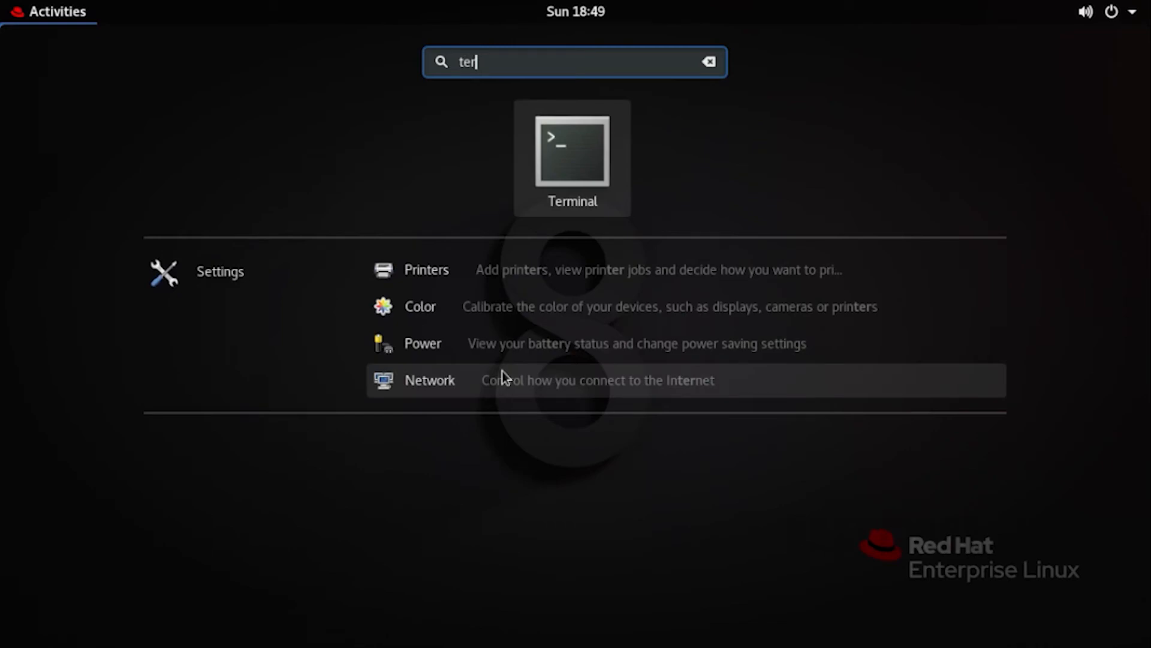
key(Return)
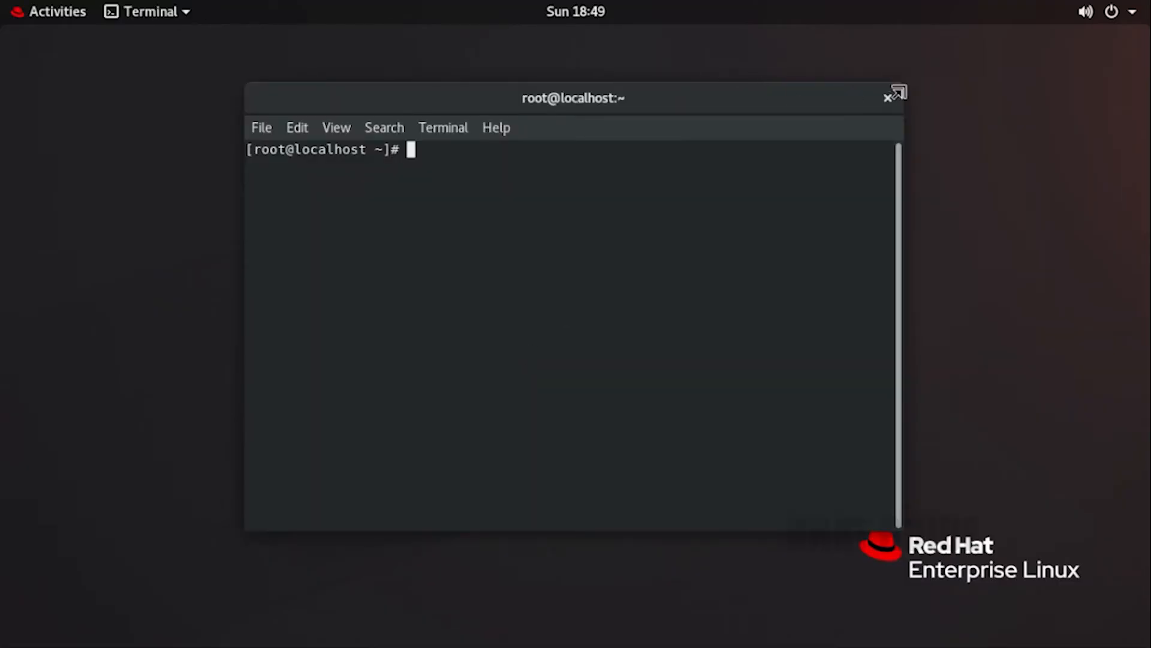
click(889, 98)
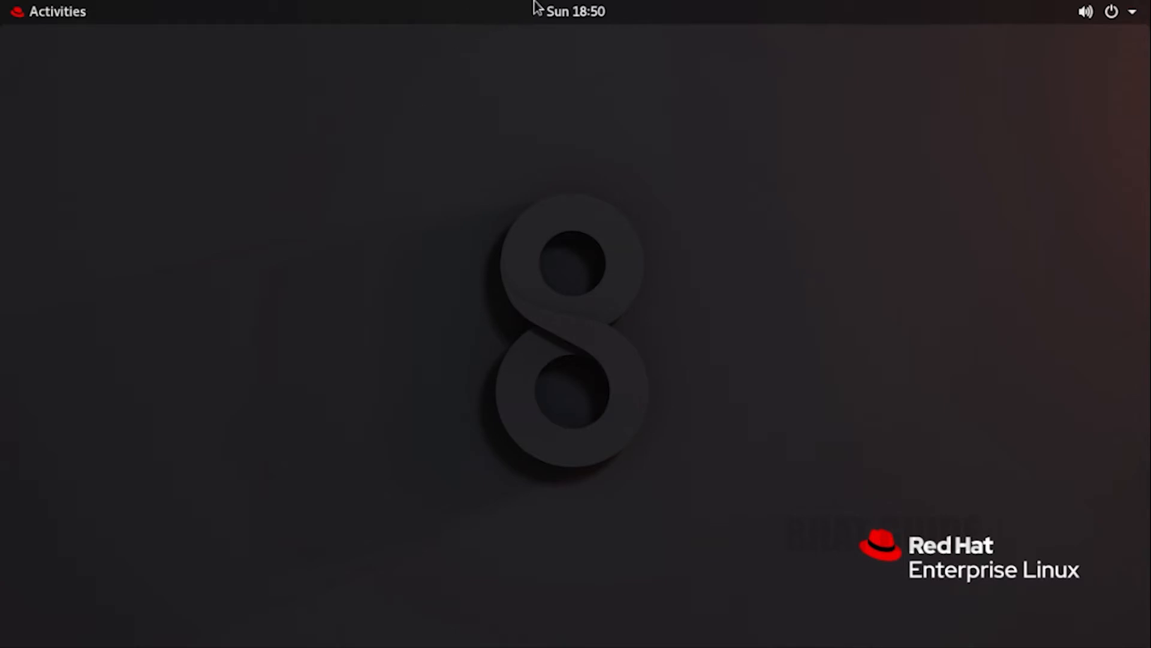
Power off the redhat8 virtual machine, leave full screen and close its window and the Virtual Machine Manager
mouse_move(553, 15)
click(1112, 11)
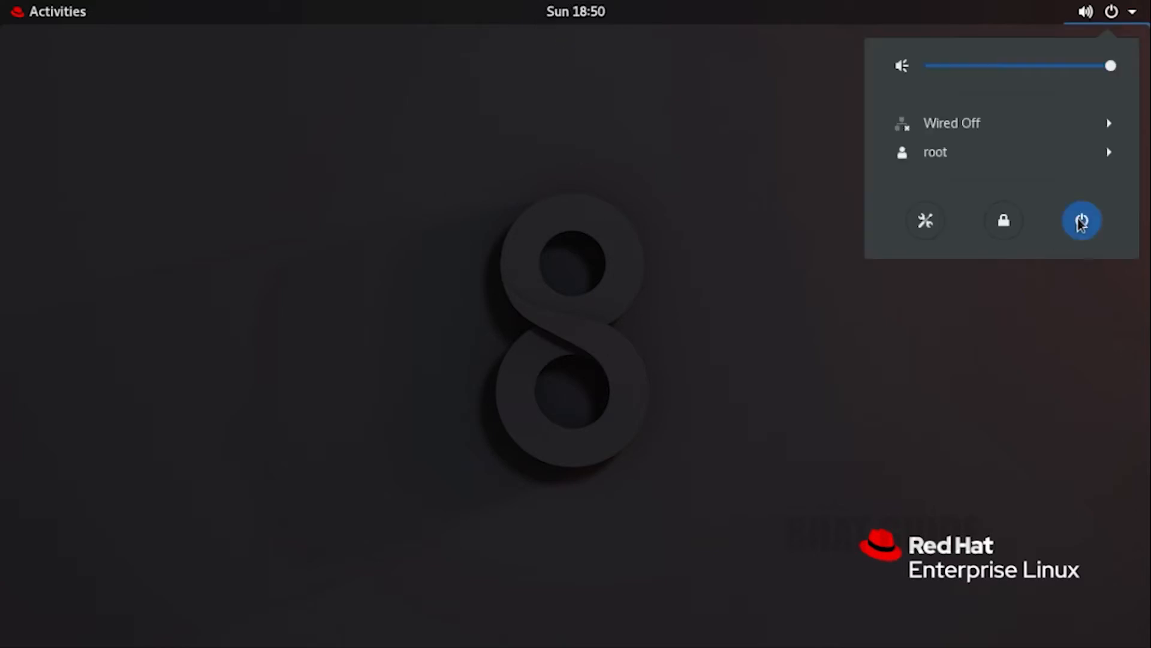
click(1079, 218)
click(729, 396)
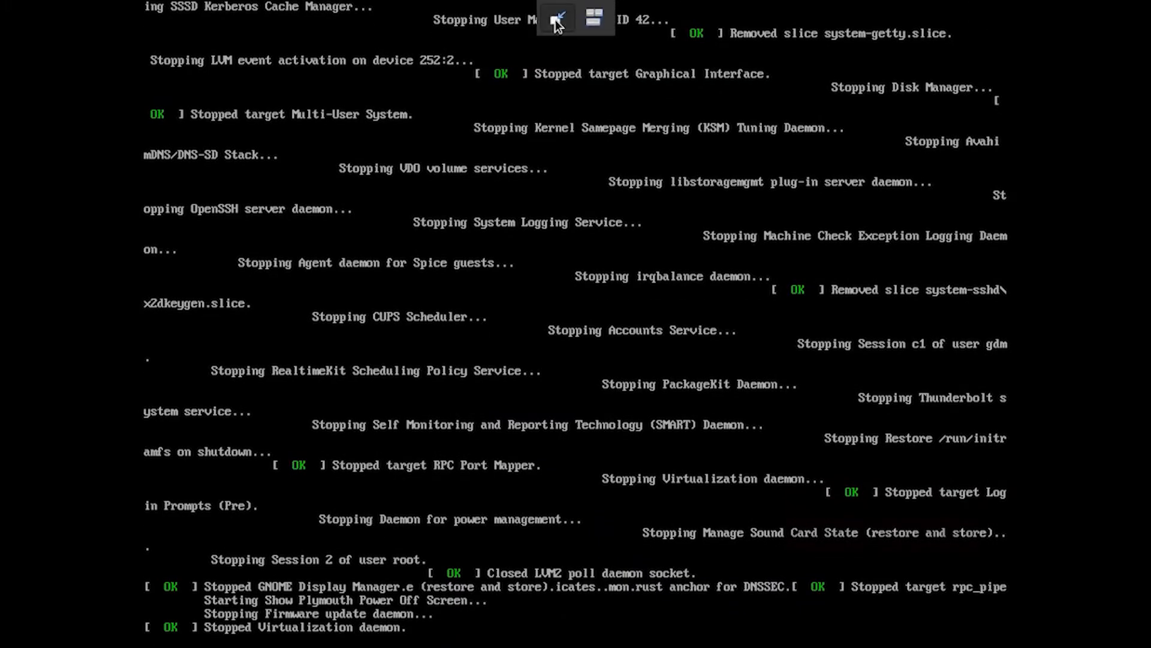
click(555, 20)
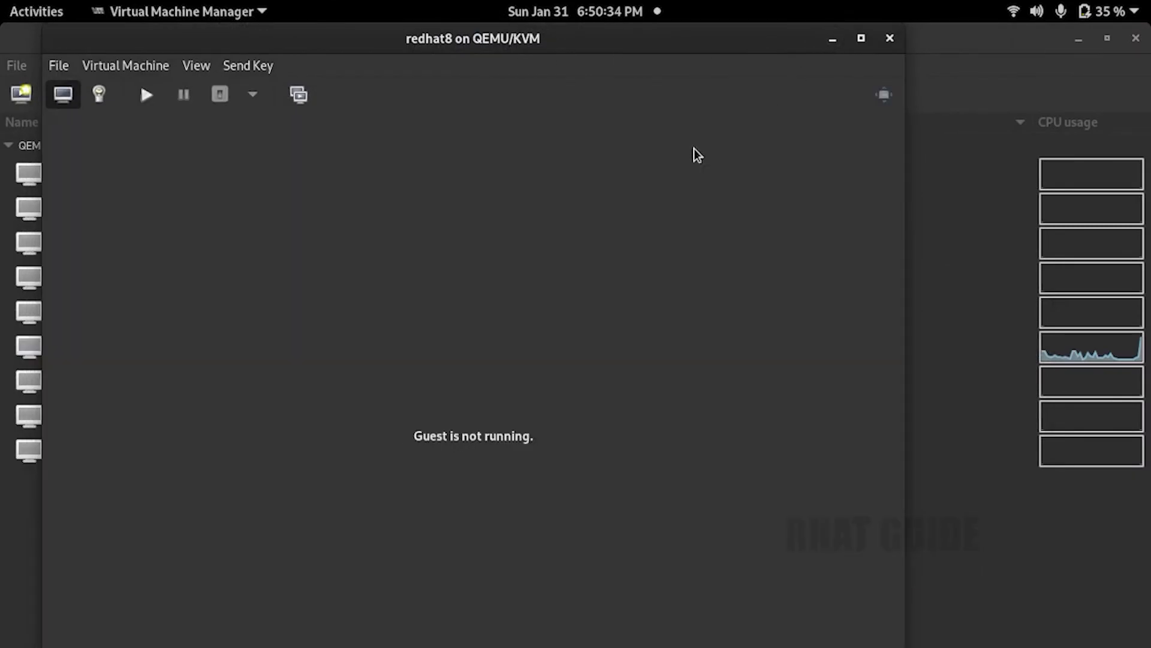
click(890, 38)
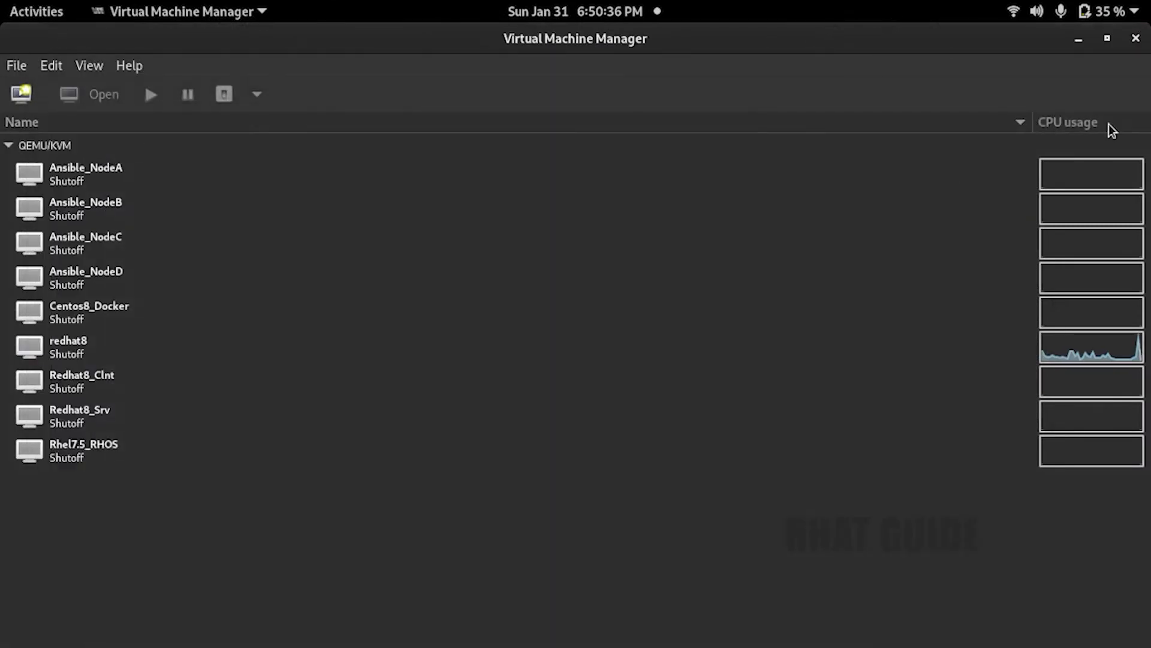
click(1135, 38)
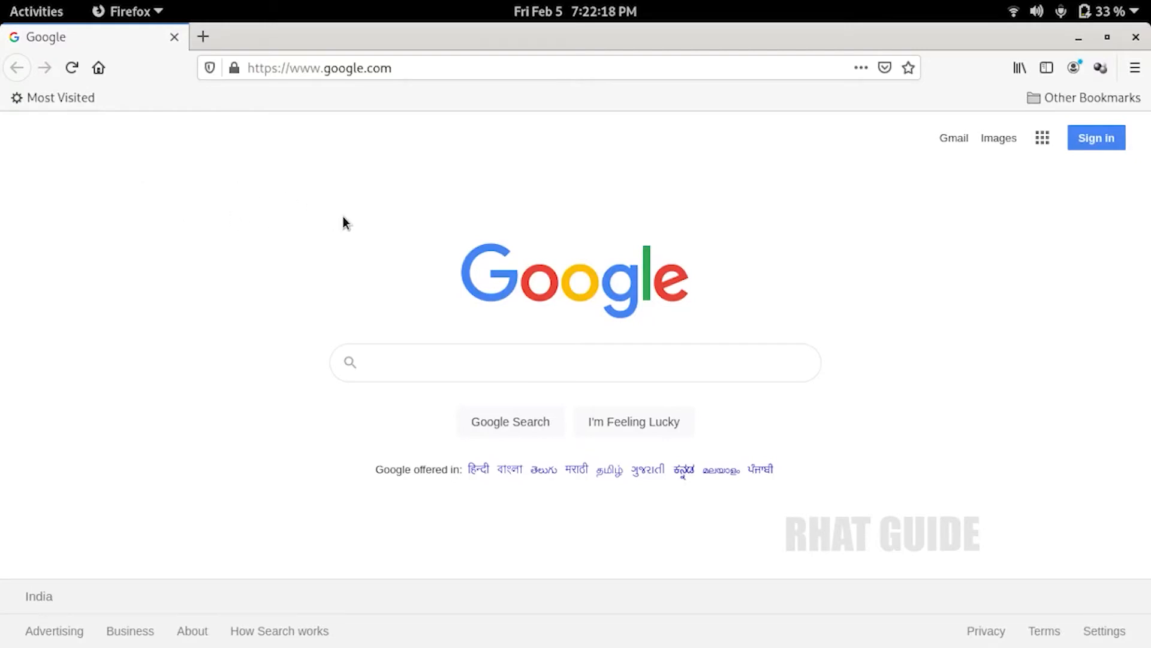
In Firefox, search Google for "aws" and open the Amazon Web Services (AWS) - Cloud Computing Services result
click(440, 360)
text(aws)
key(Return)
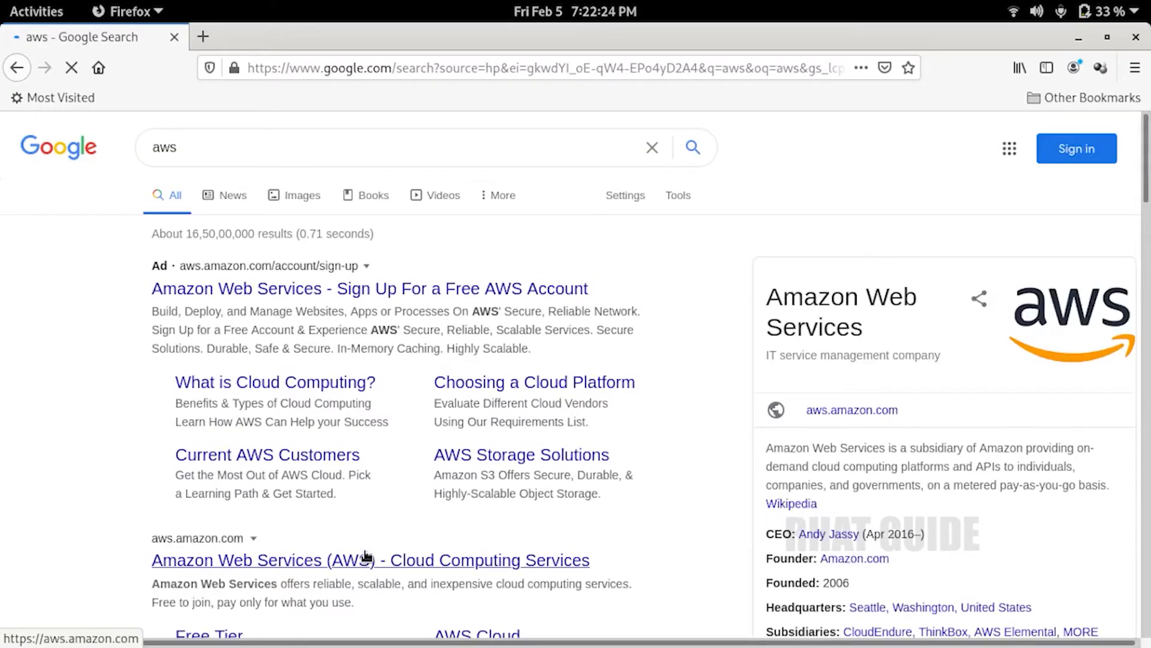
click(367, 557)
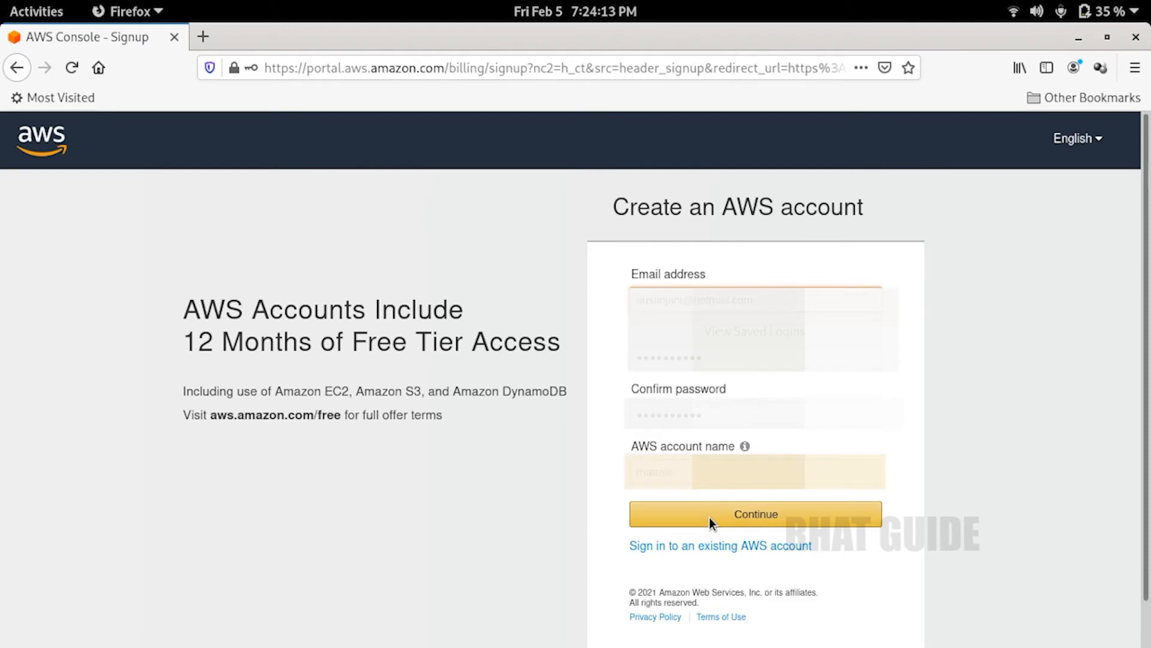
Submit the new AWS account's sign-up credentials and complete the Contact Information form
click(710, 517)
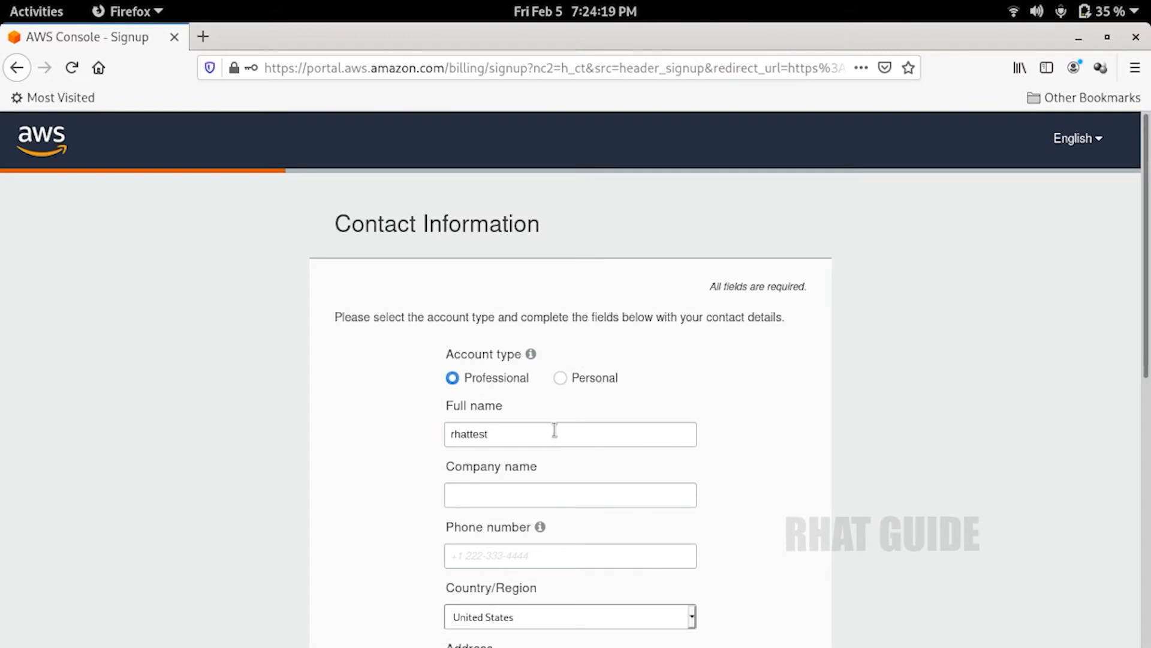
scroll(1150, 326, down, 5)
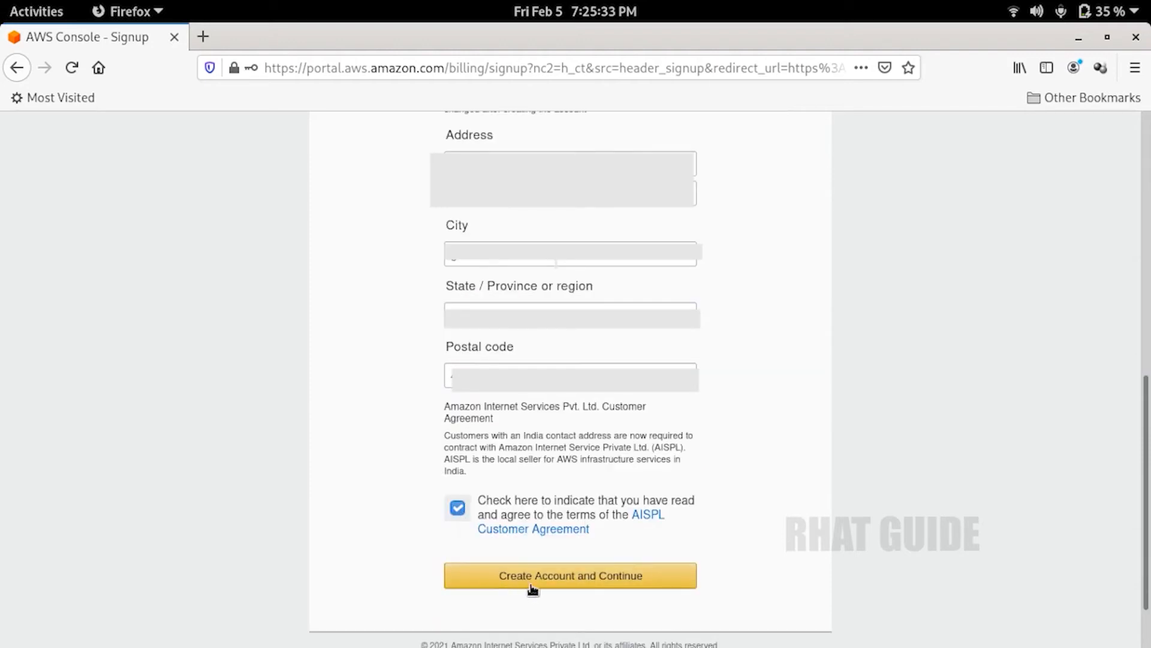
click(532, 588)
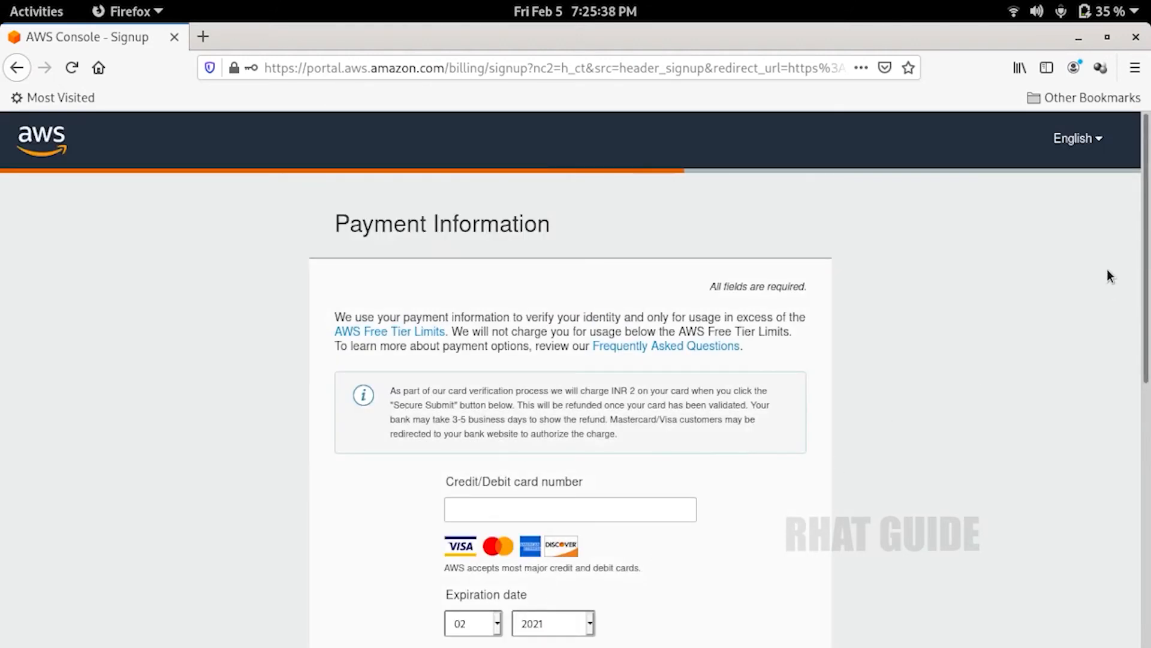
Fill in the credit/debit card details on the Payment Information page and authenticate the charge with the bank's one-time password
drag(1145, 199, 1146, 236)
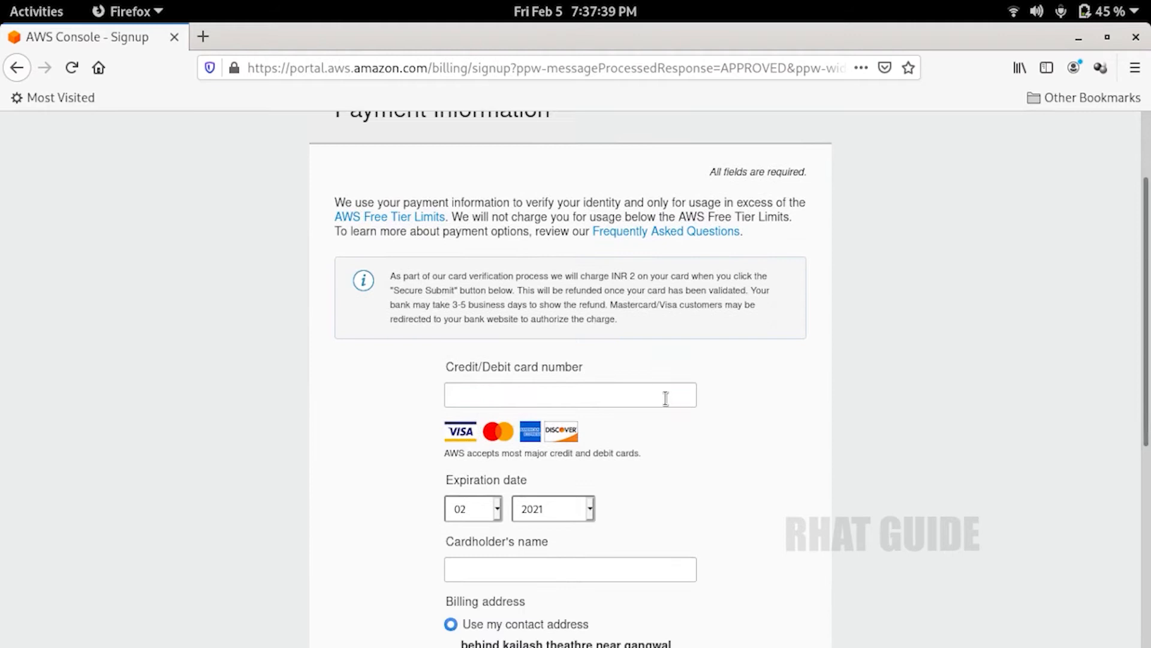
click(665, 398)
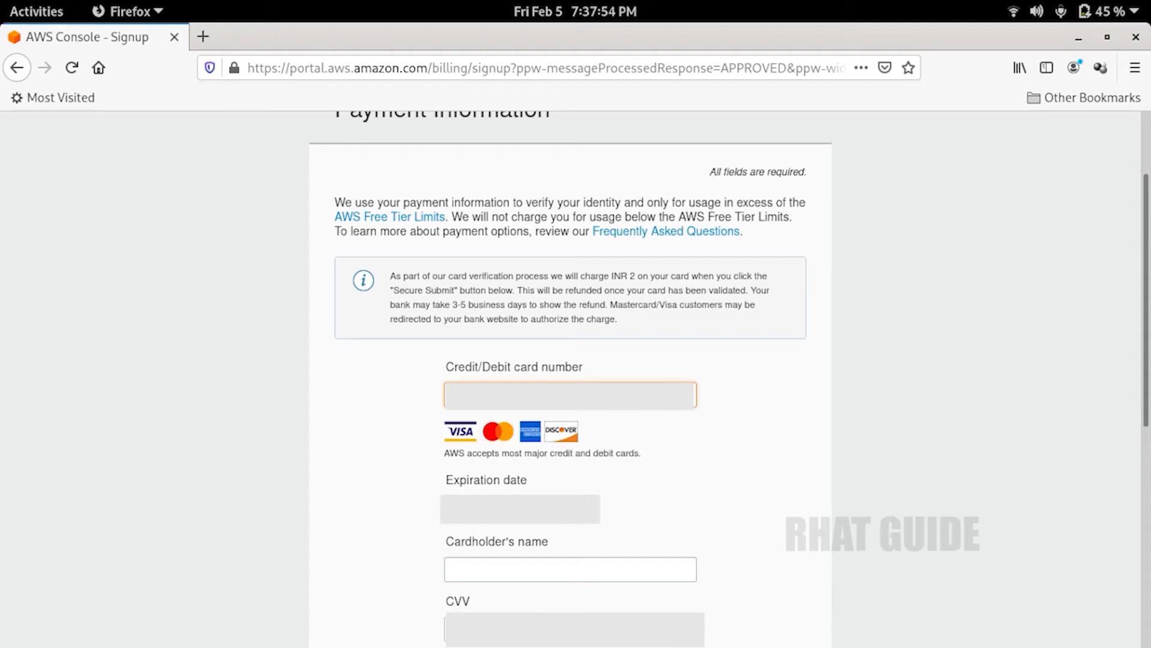
click(498, 524)
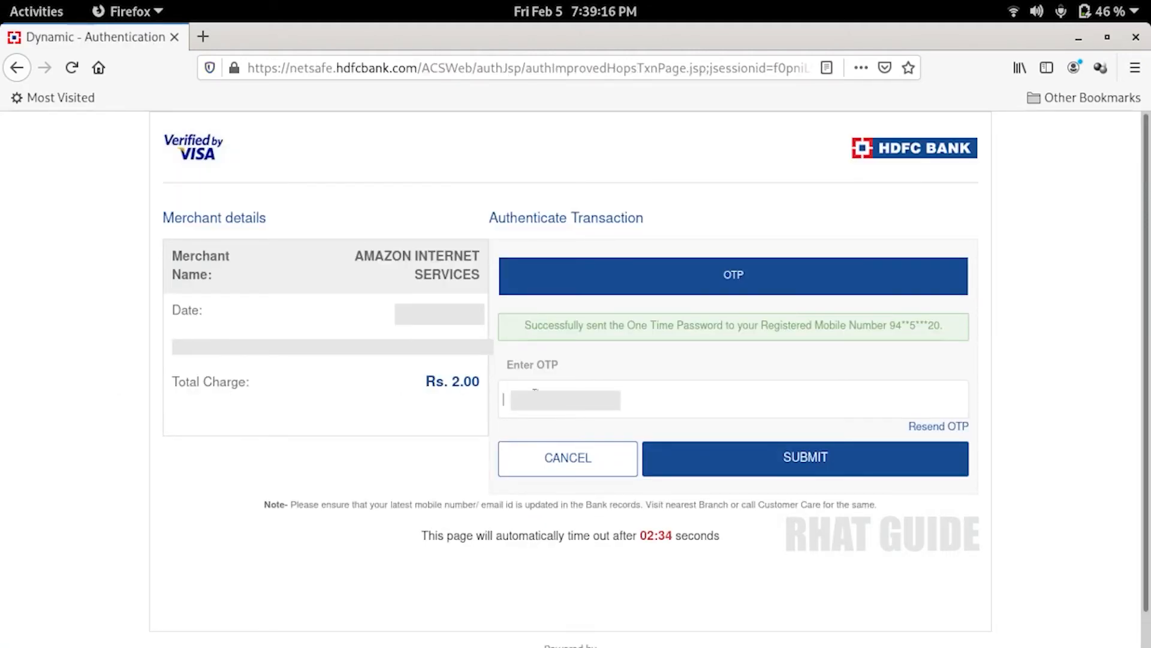
text(******)
click(656, 458)
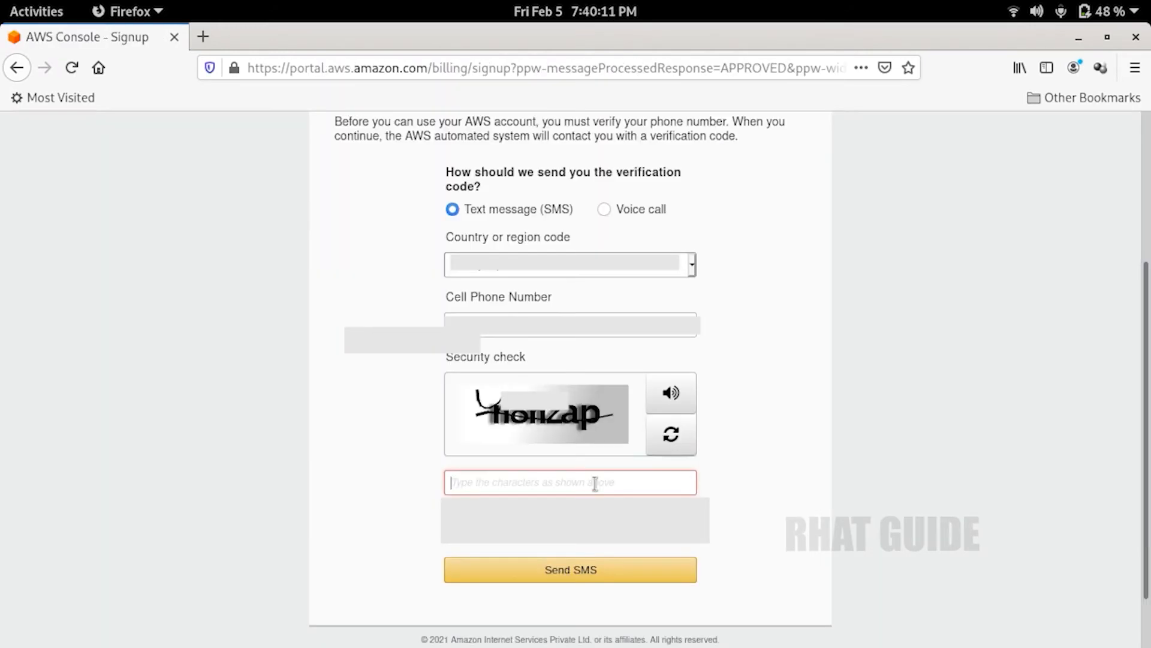
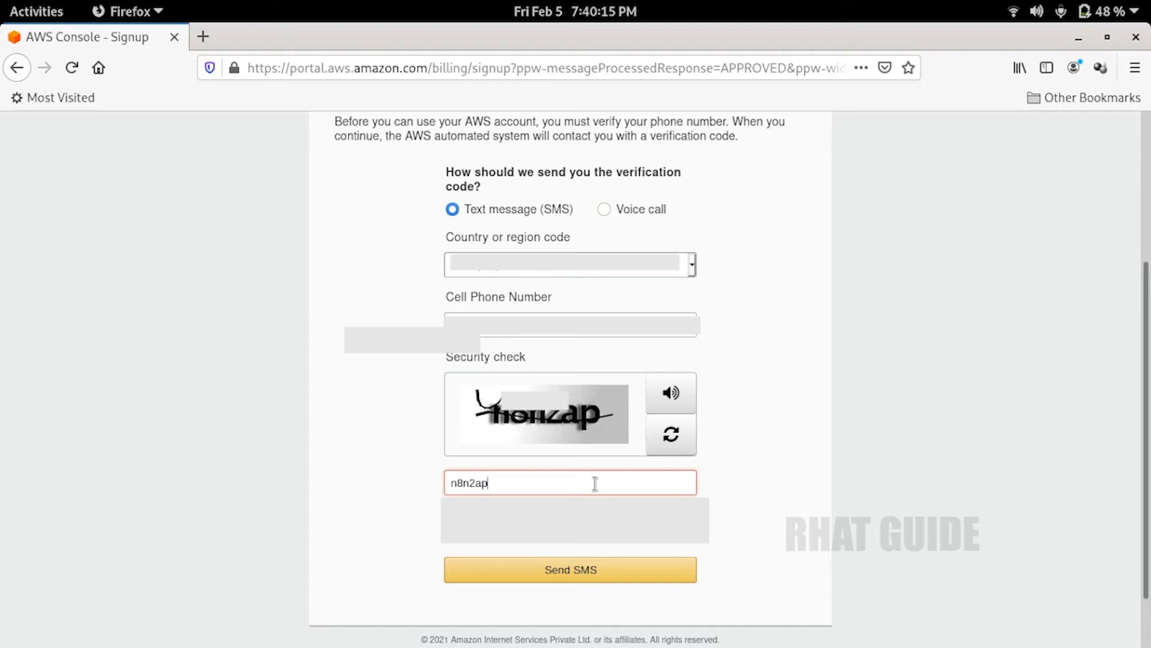
Complete the security check to request an SMS, and verify the identity with the received verification code
click(574, 579)
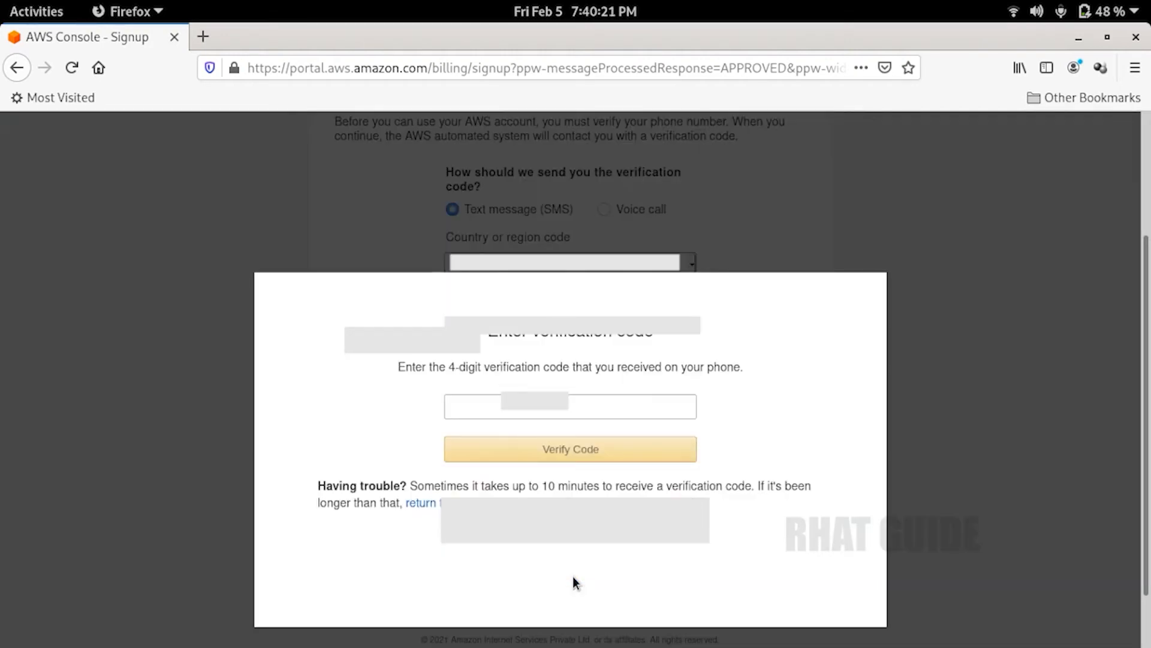
click(546, 407)
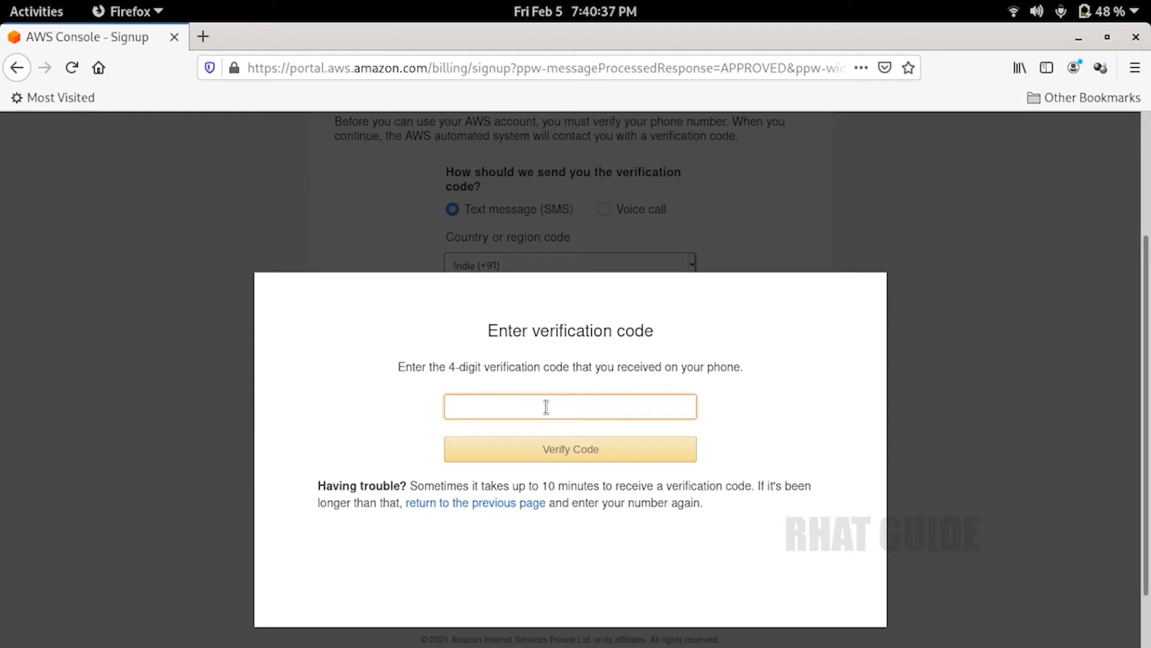
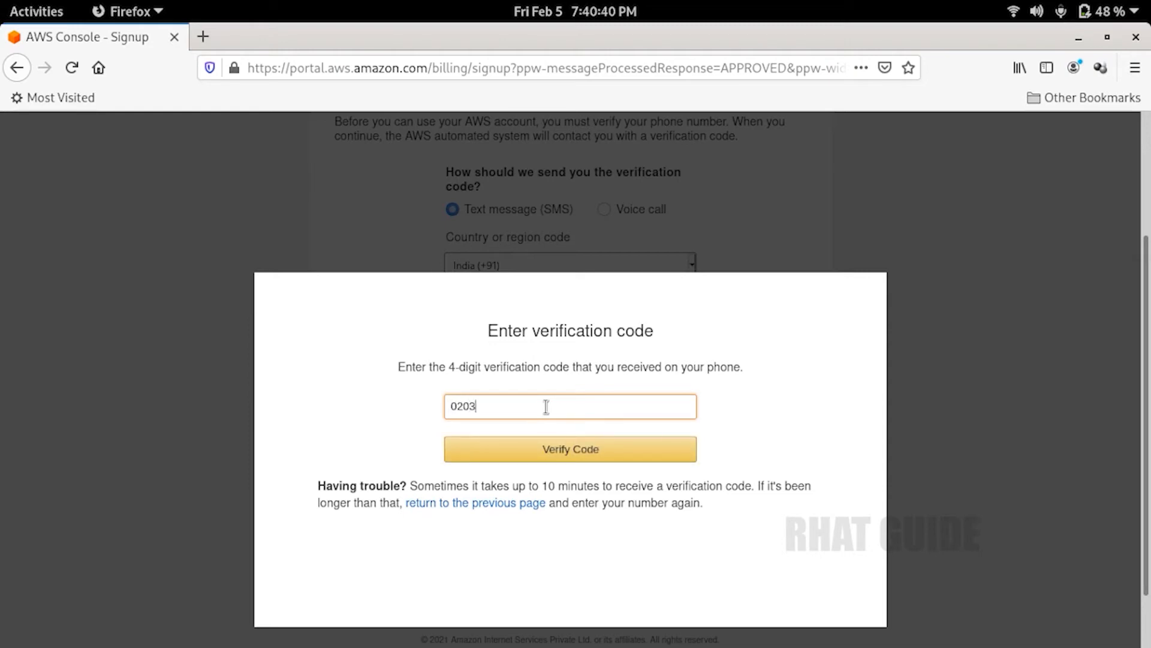
click(561, 454)
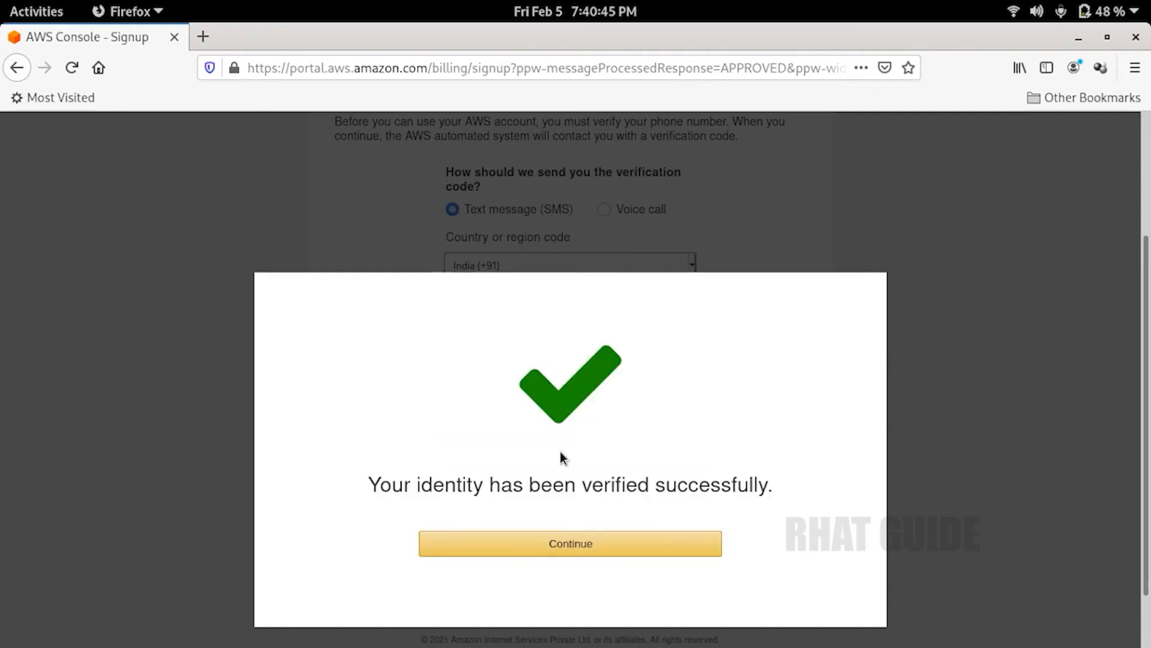
click(570, 542)
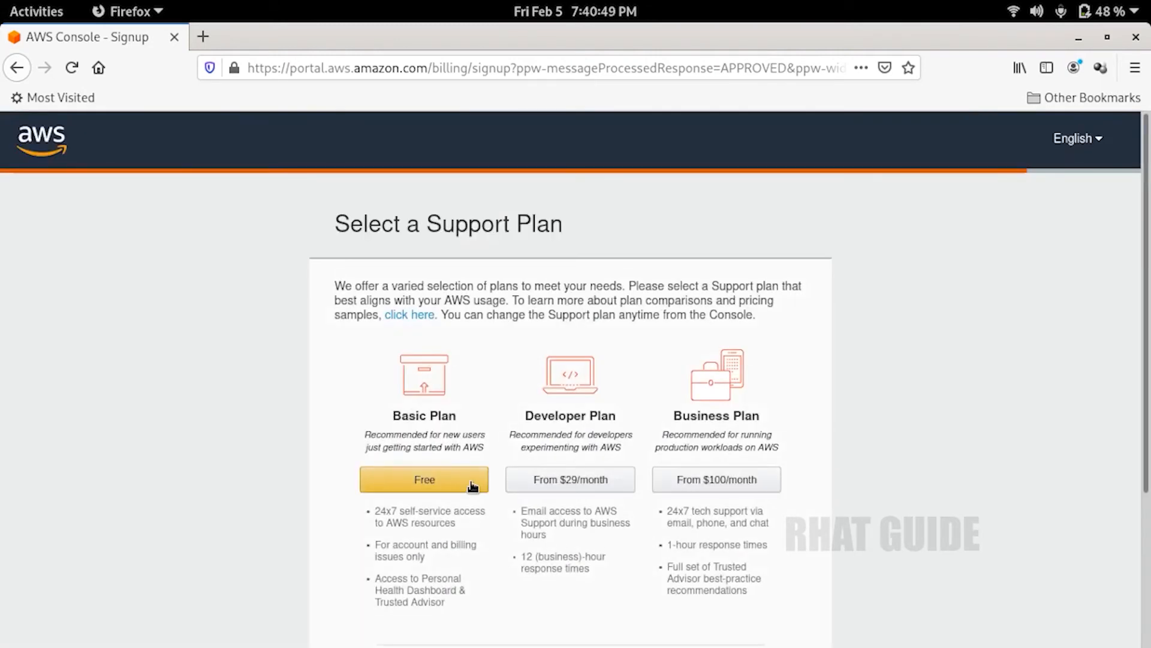
Select the free Basic Plan for support, and submit the personalization with role Student and interest Learning & Certification
click(465, 484)
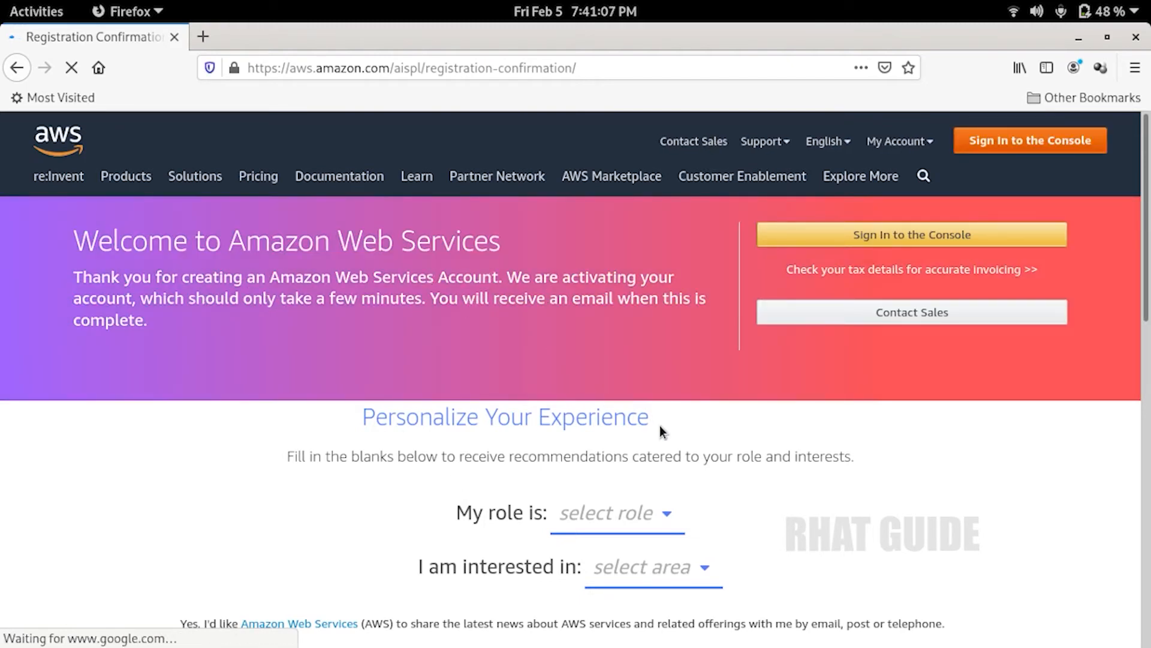
click(664, 515)
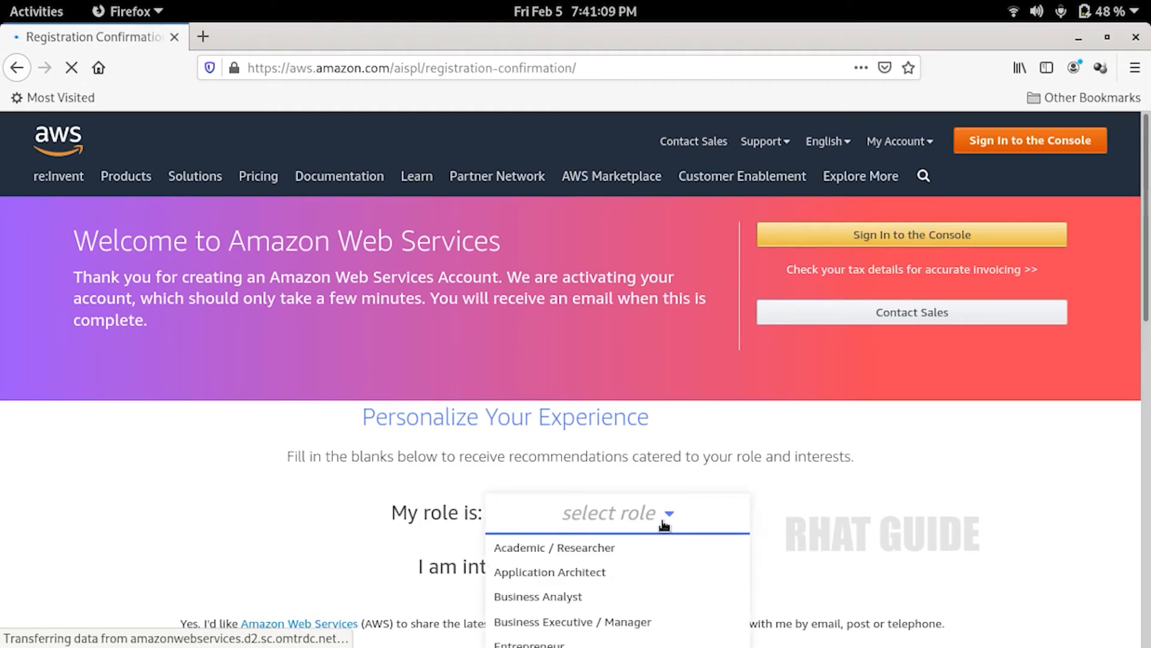
scroll(1150, 327, down, 5)
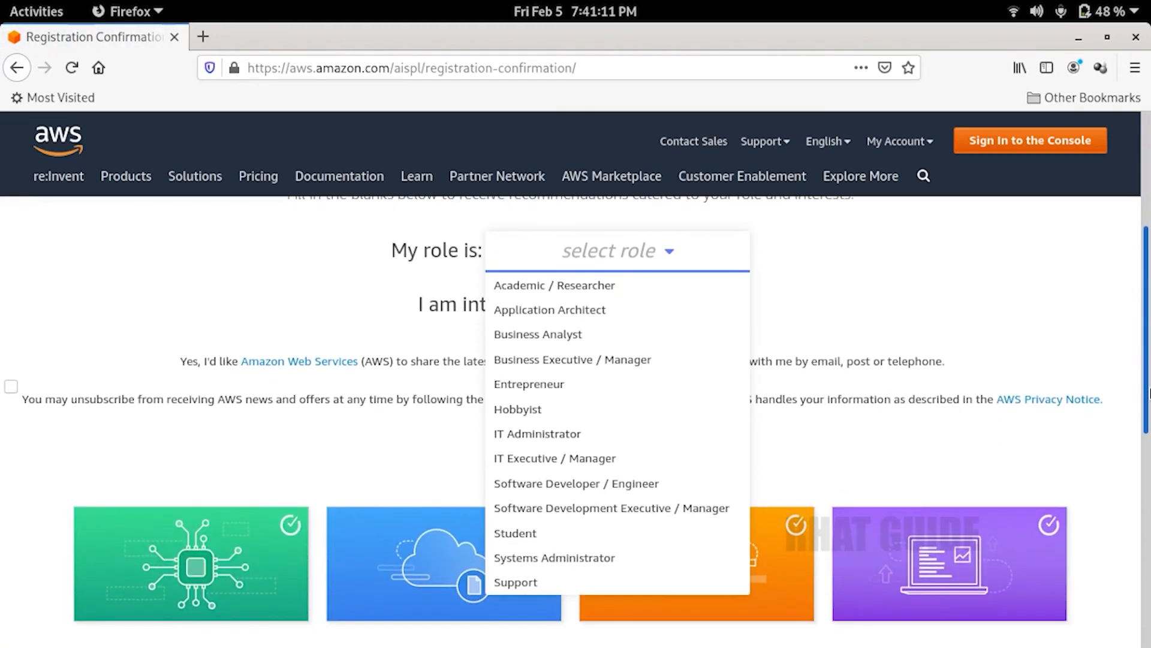
click(552, 534)
click(690, 308)
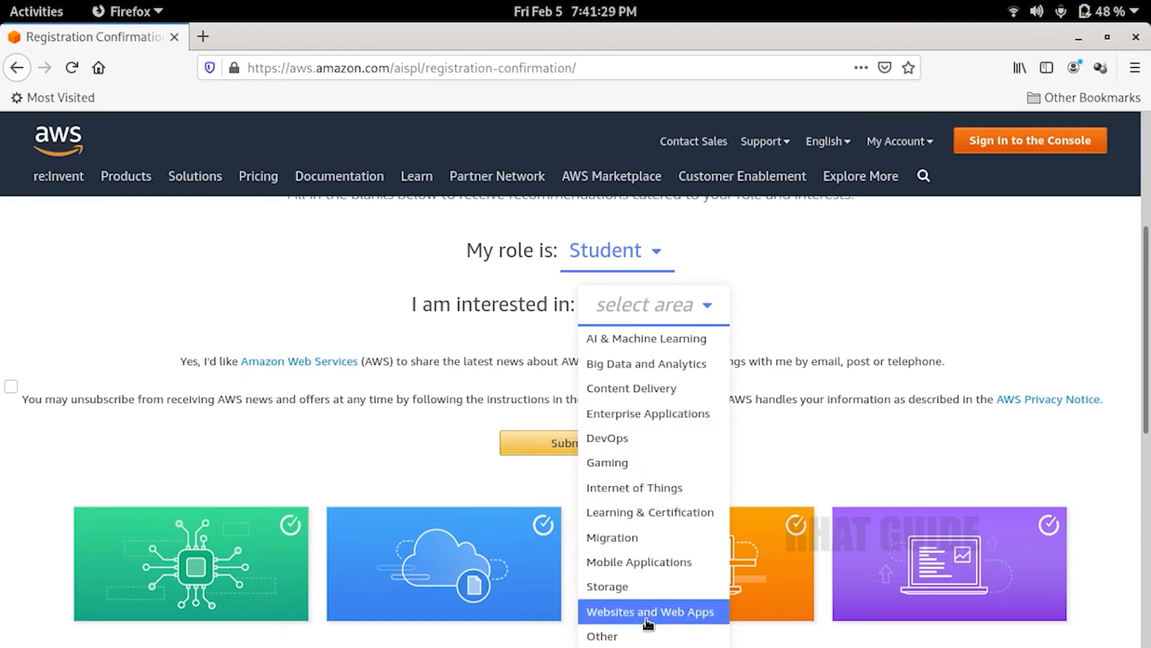
click(670, 518)
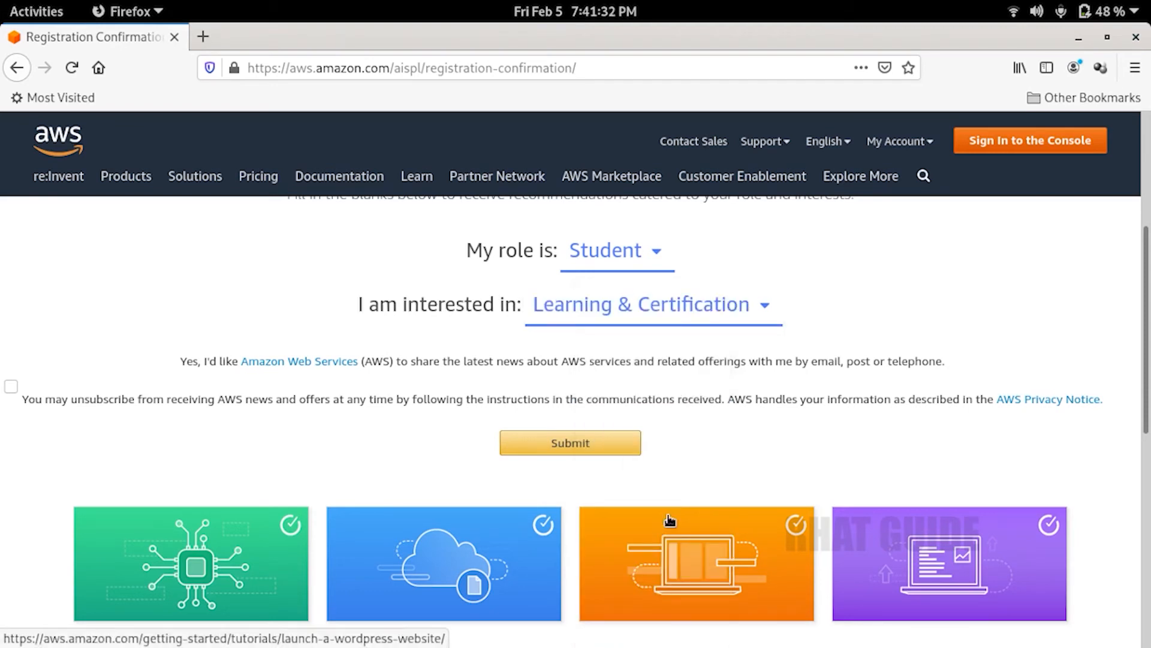
click(571, 445)
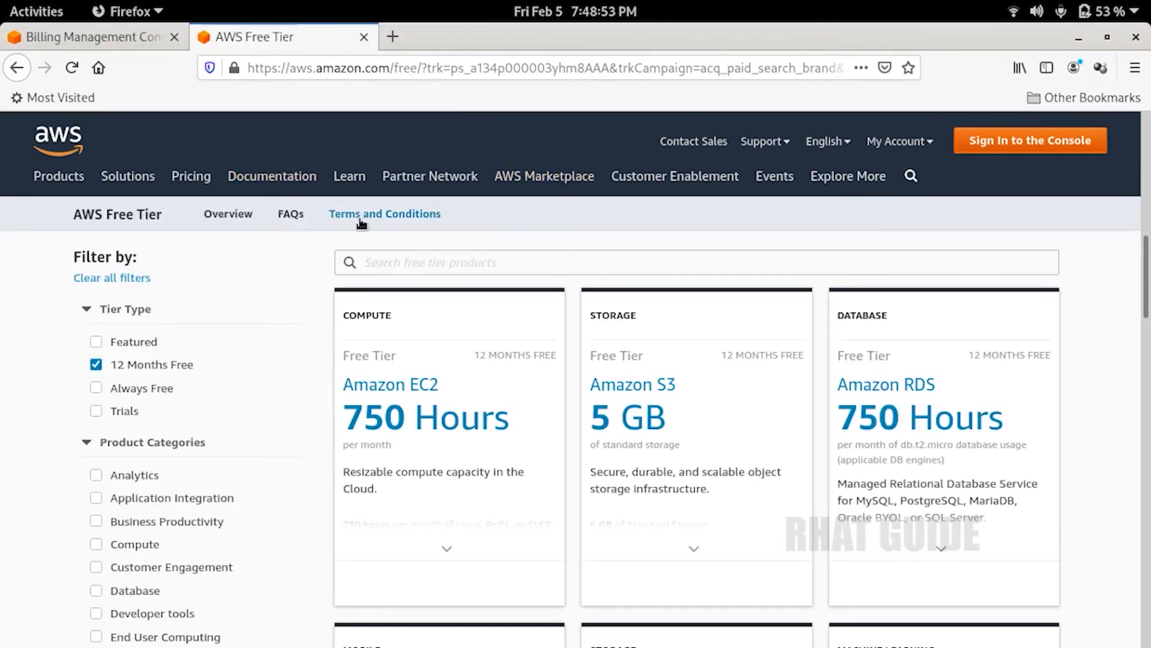
Sign in to the AWS console as root user with the account e-mail and password, and decline saving the login
mouse_move(416, 350)
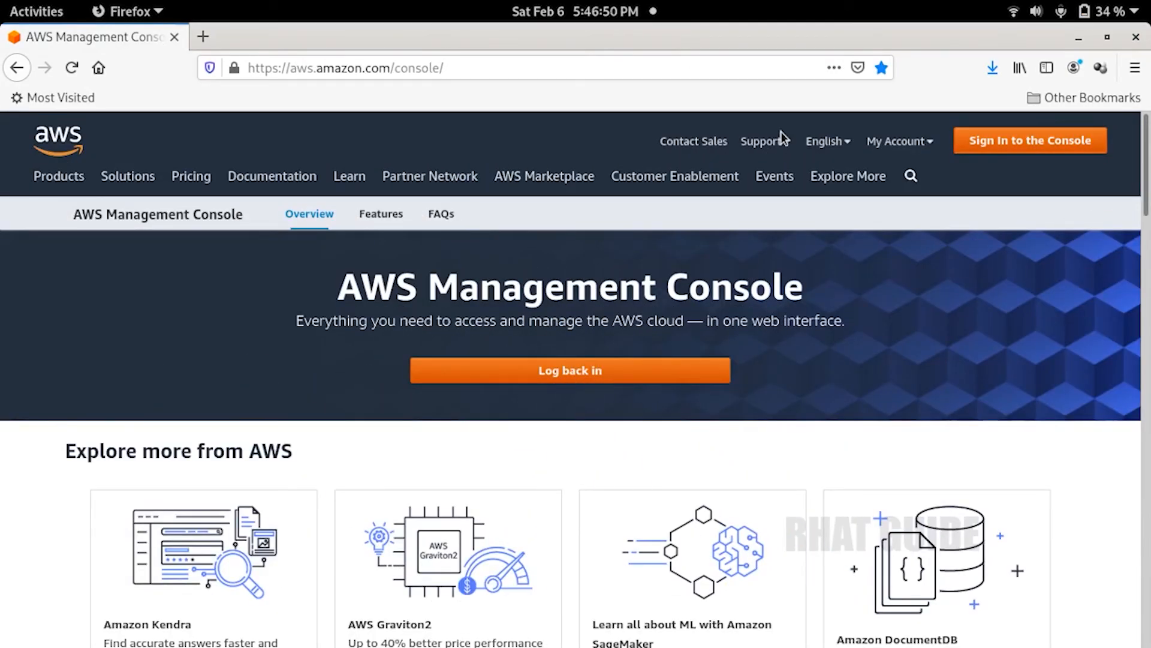
click(1022, 141)
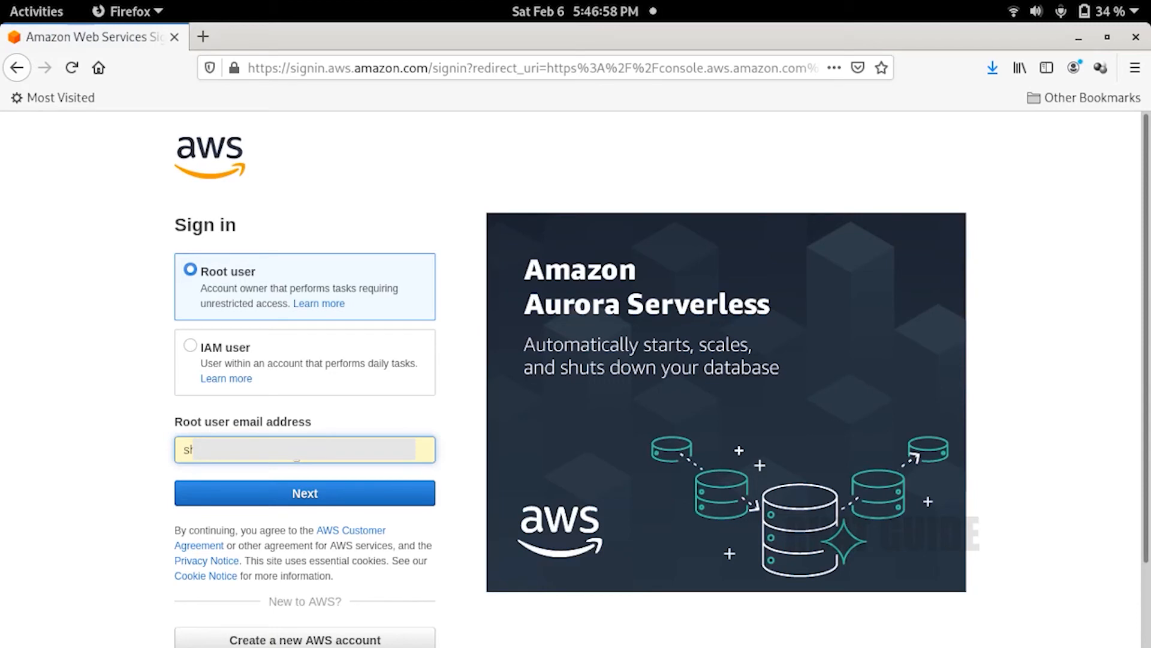
key(ctrl+a)
text(a)
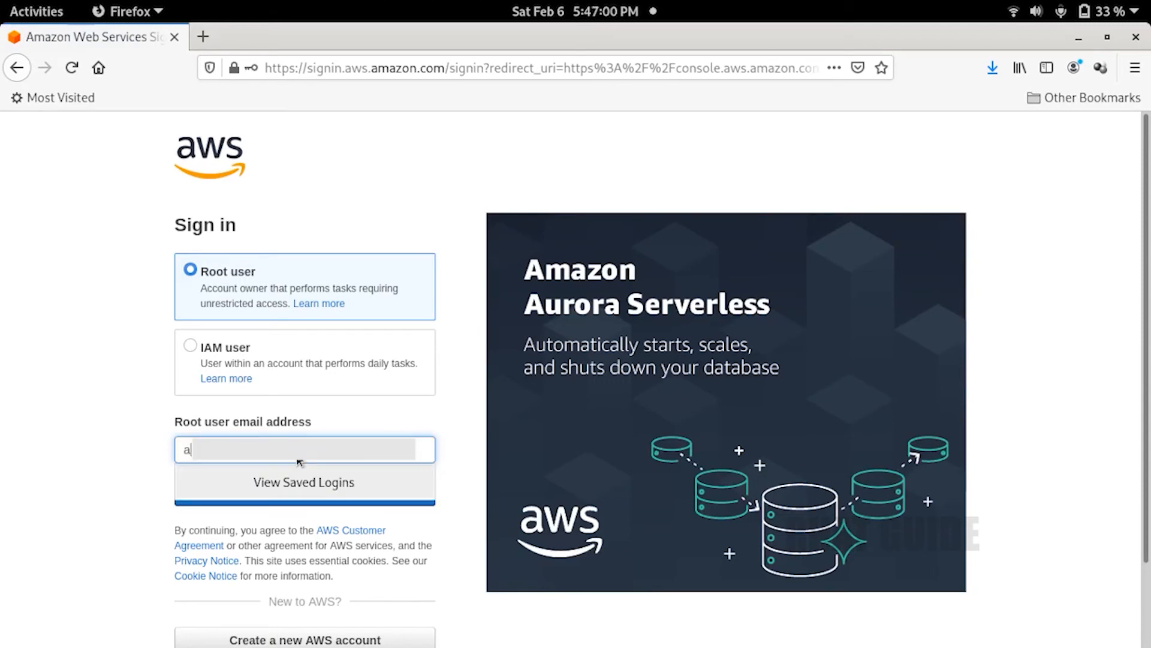
text(u)
click(290, 493)
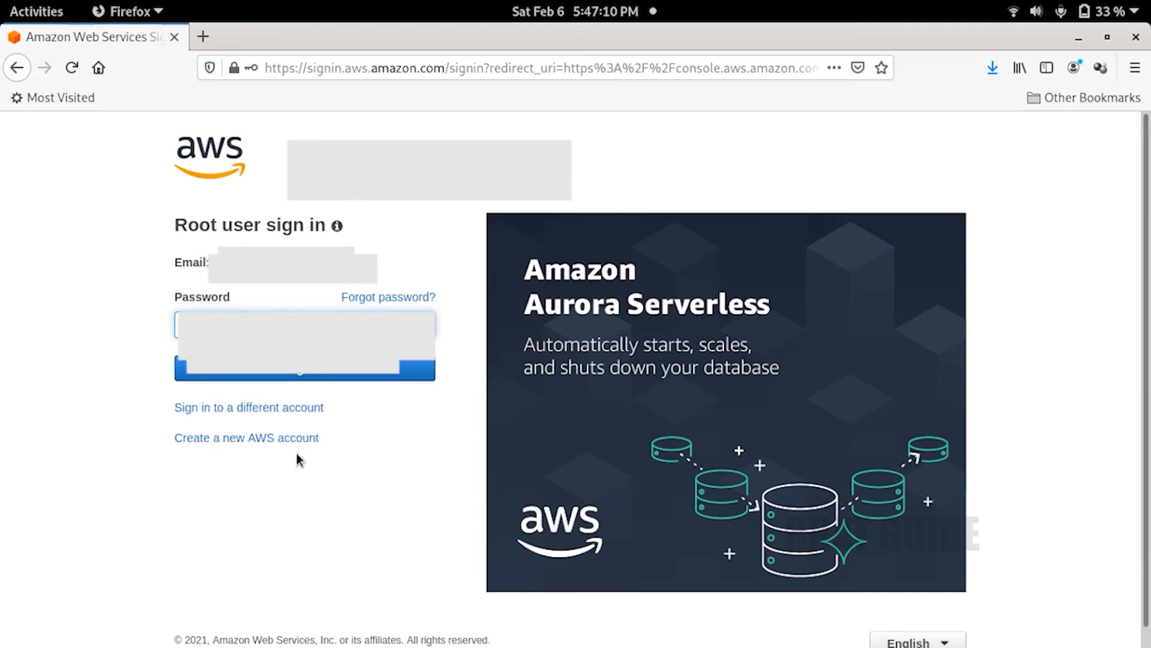
key(Return)
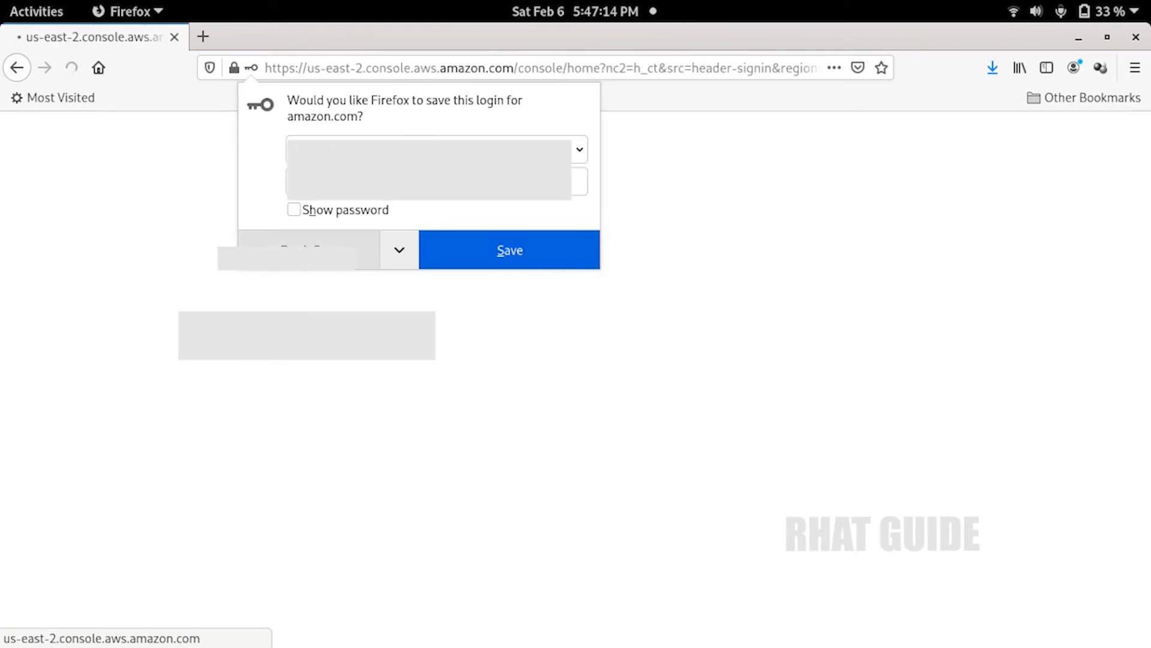
click(303, 252)
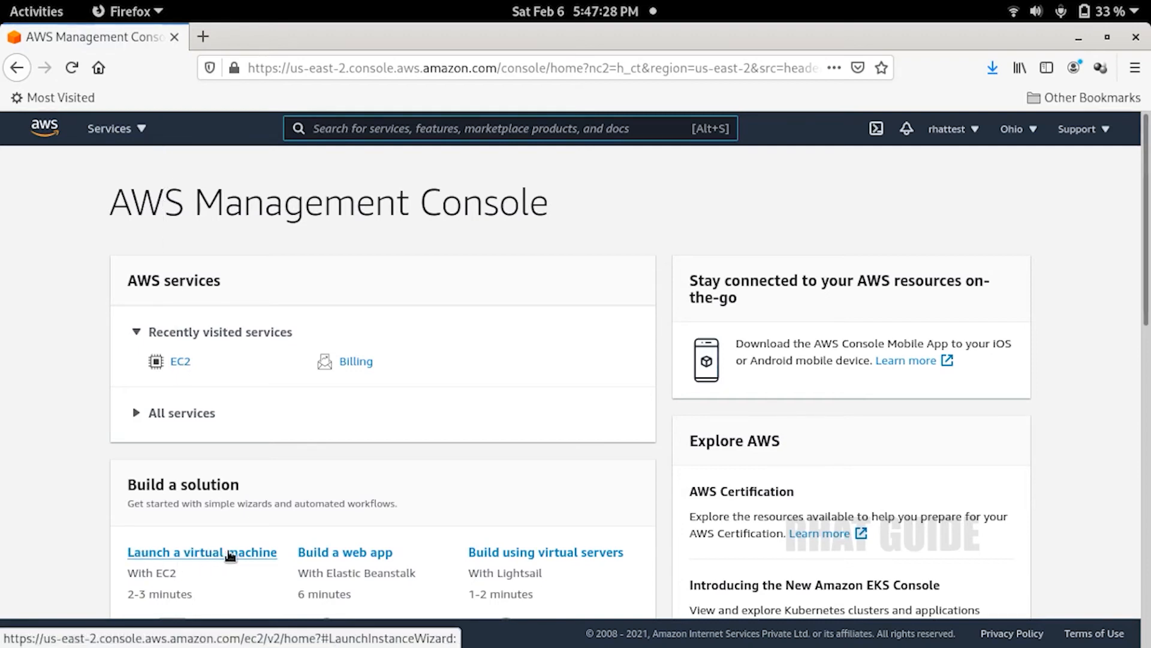
Go to the running instances of the EC2 service and start launching a new instance
click(136, 129)
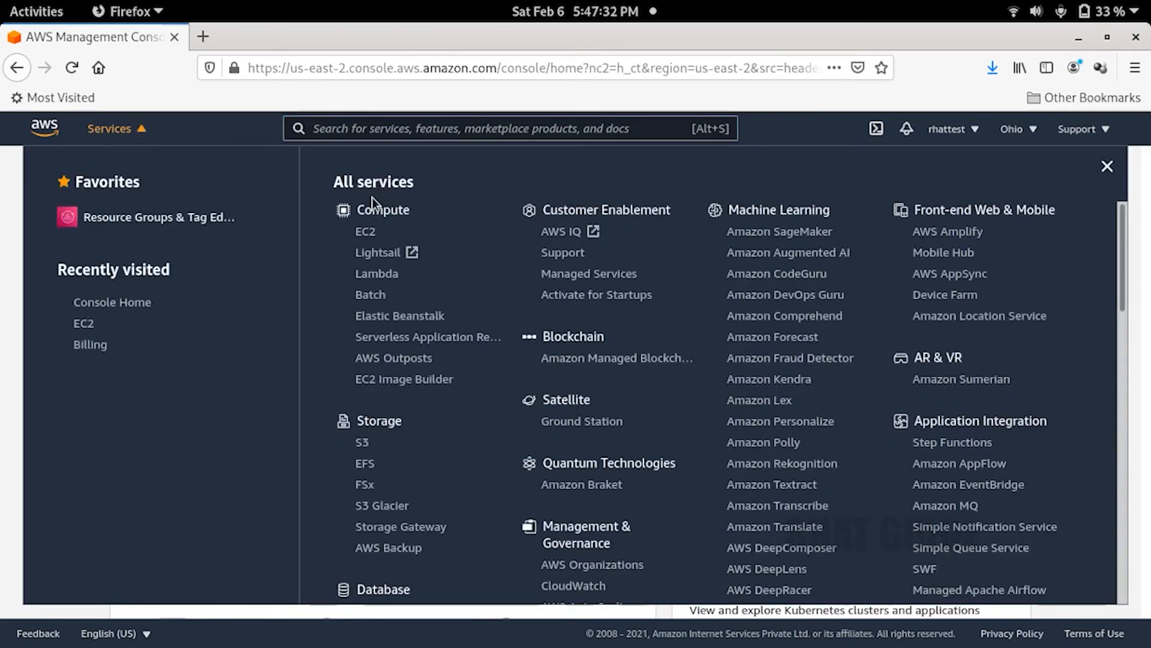
click(367, 232)
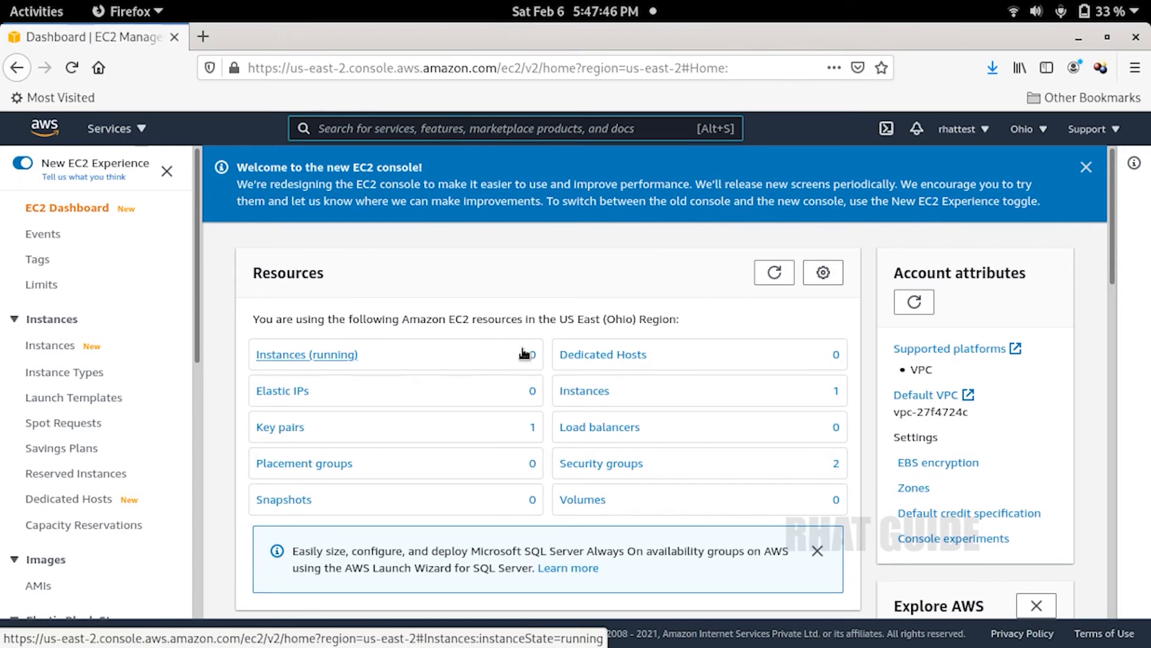
click(337, 360)
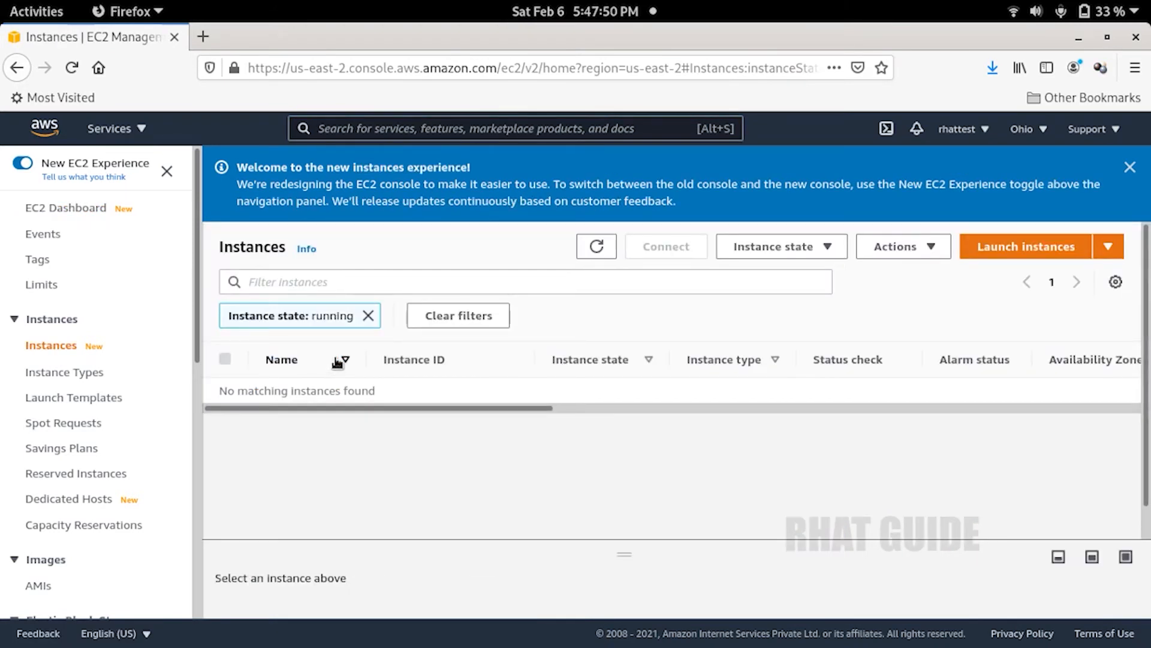
click(1011, 252)
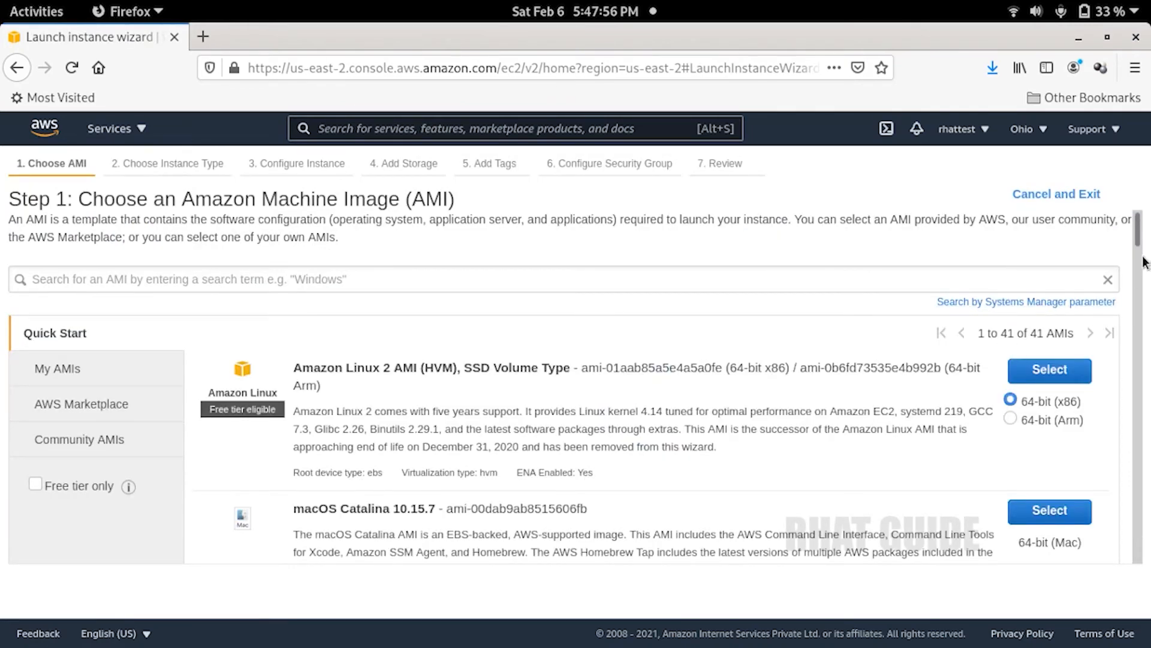
Choose the Red Hat Enterprise Linux 8 (HVM) 64-bit (x86) image with the free-tier t2.micro instance type, and continue to the instance details
scroll(1147, 259, down, 4)
scroll(1147, 259, down, 1)
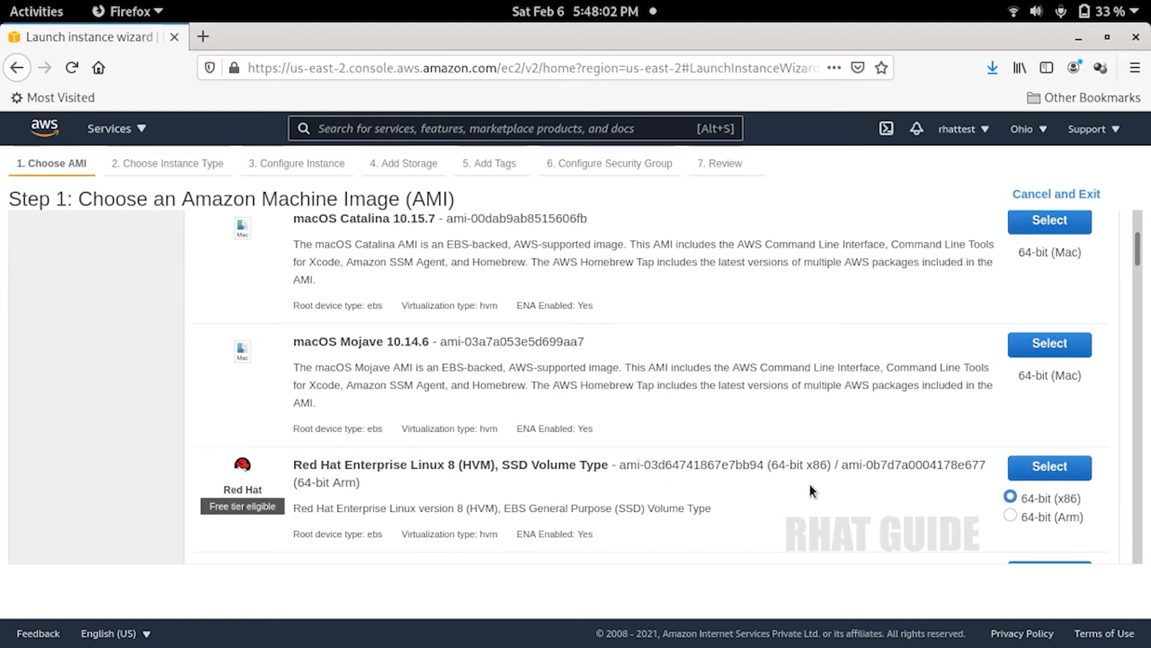
click(1052, 466)
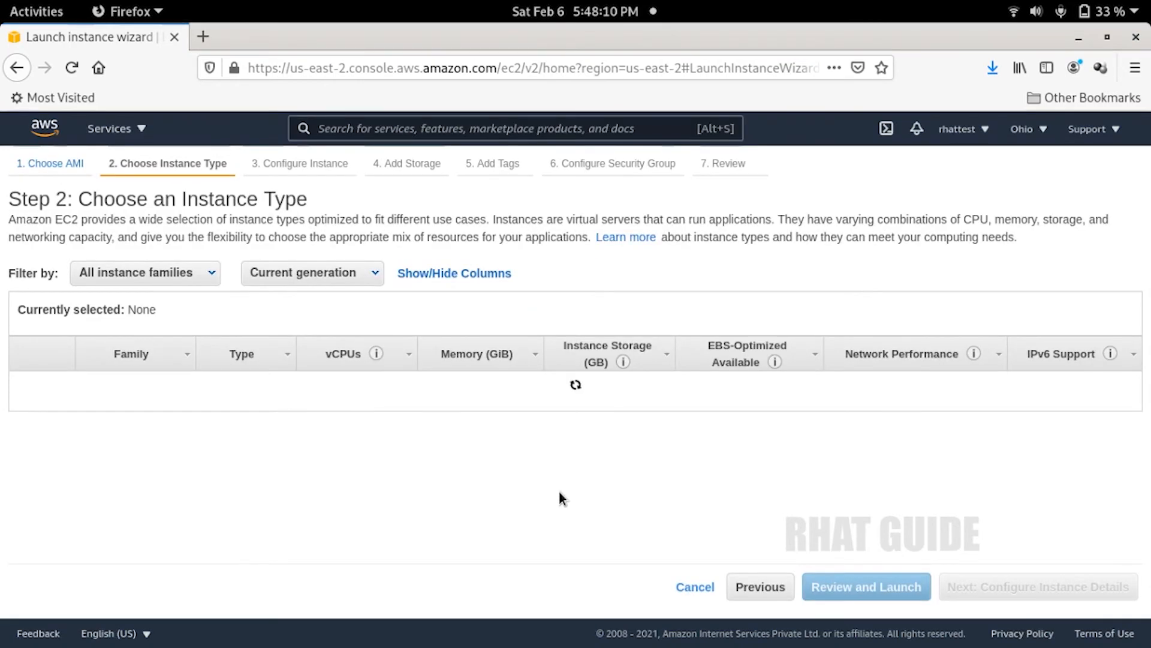
mouse_move(243, 457)
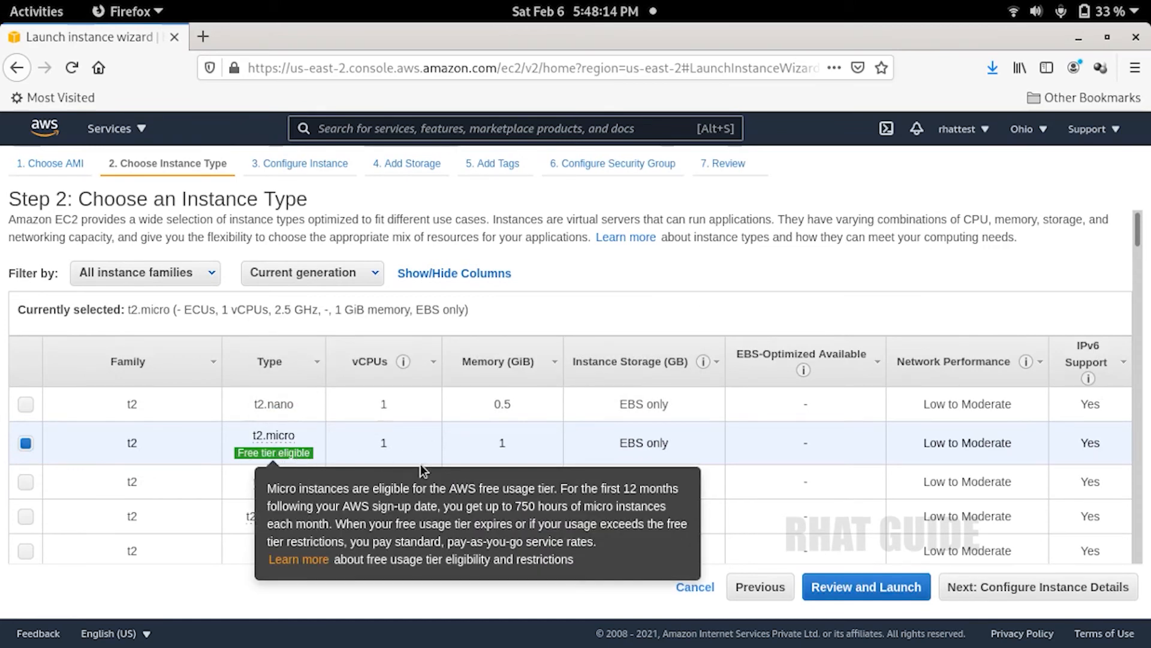
mouse_move(269, 432)
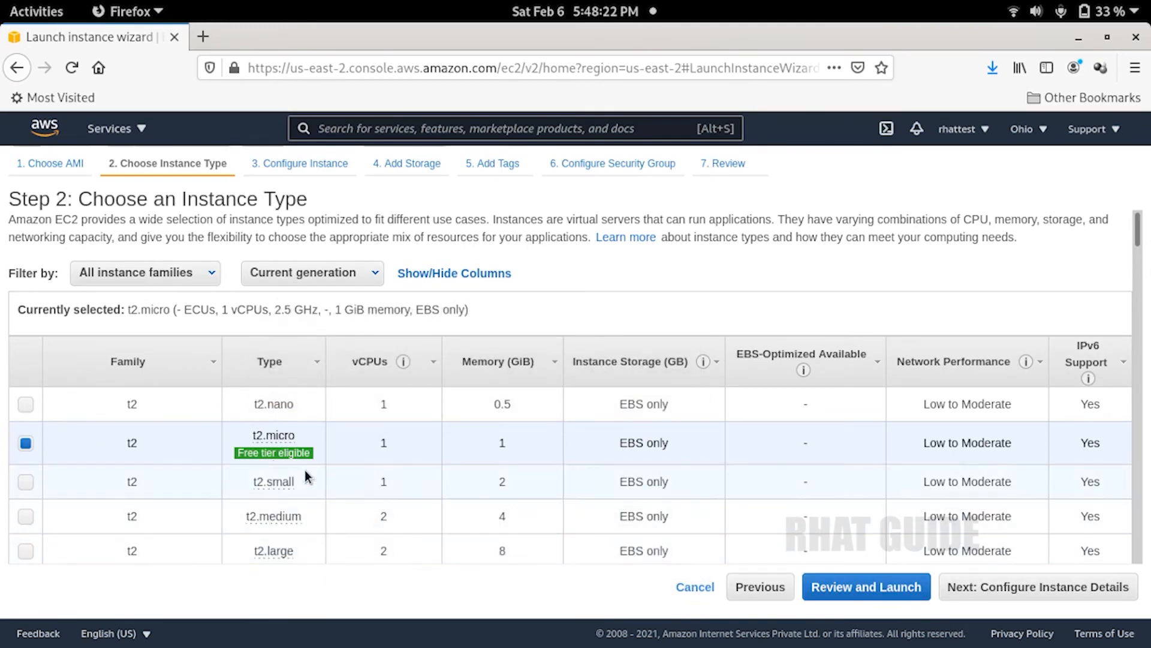
mouse_move(288, 456)
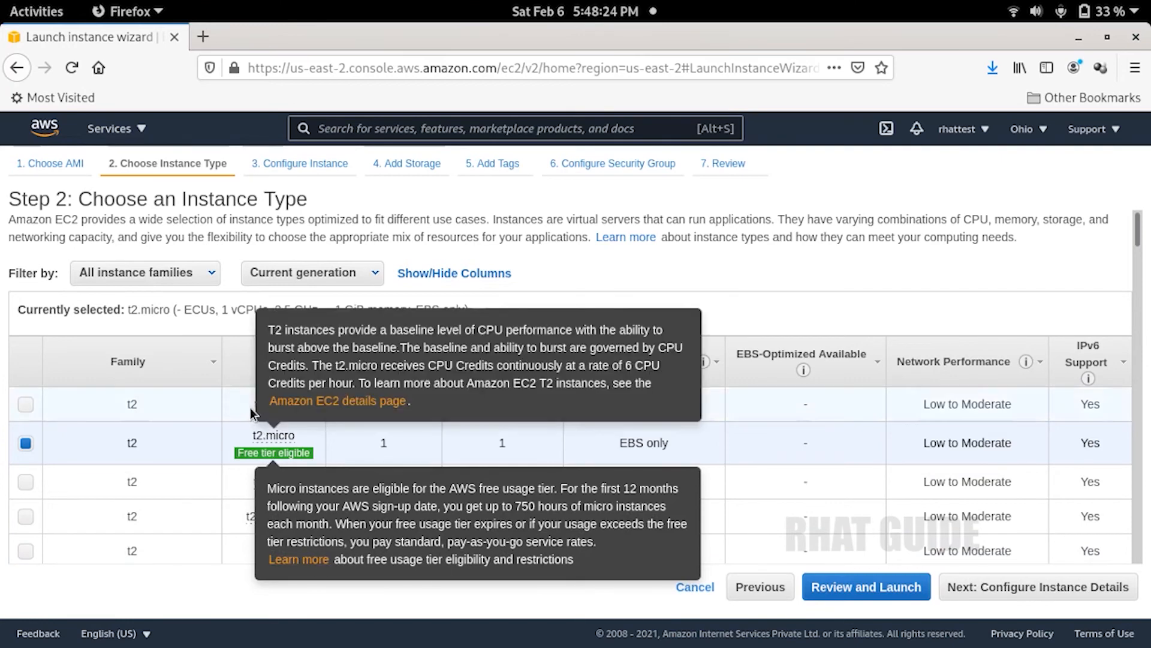
click(1005, 588)
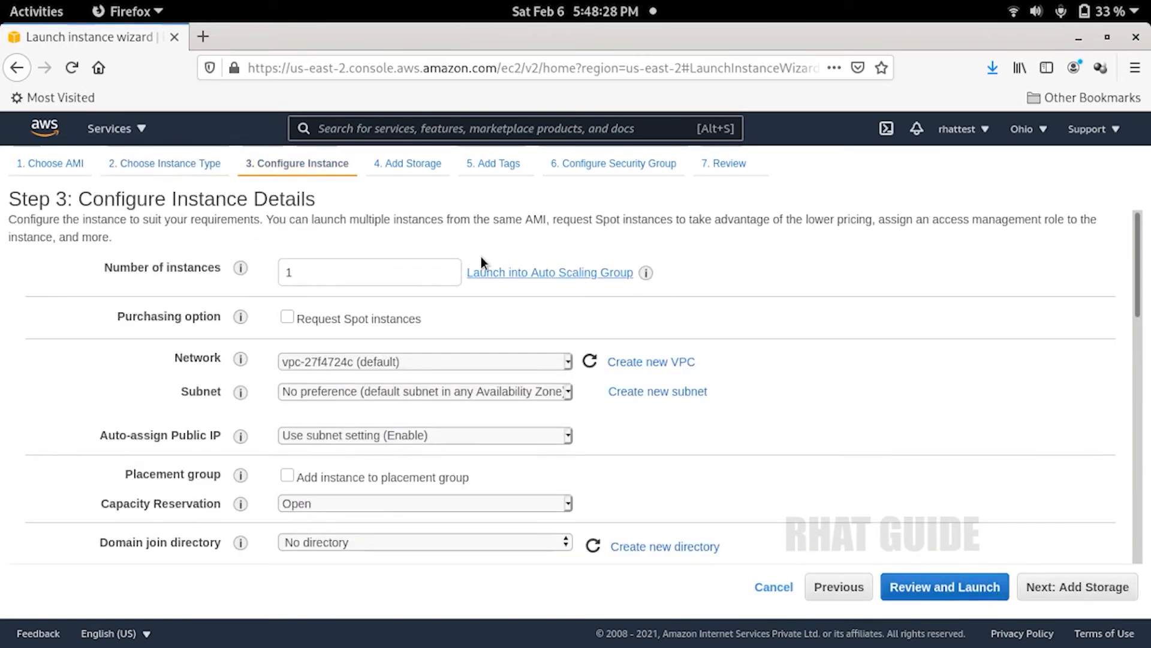
Accept the default instance details, storage and empty tags, and proceed to the security group configuration
click(350, 266)
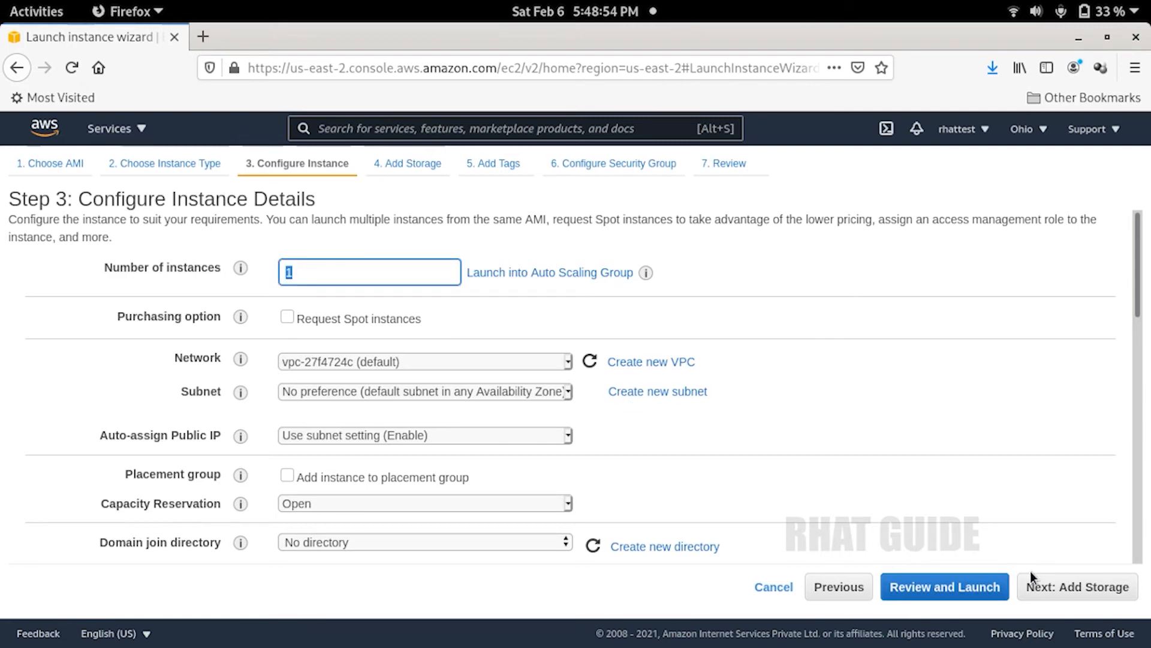
click(1054, 590)
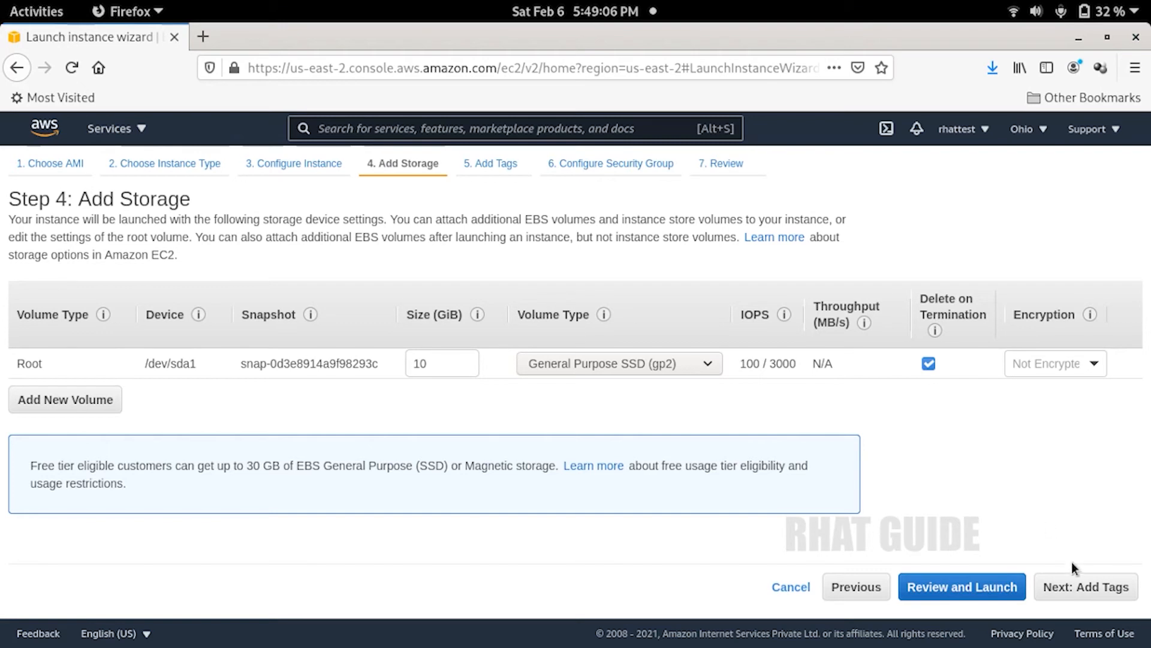
click(1089, 592)
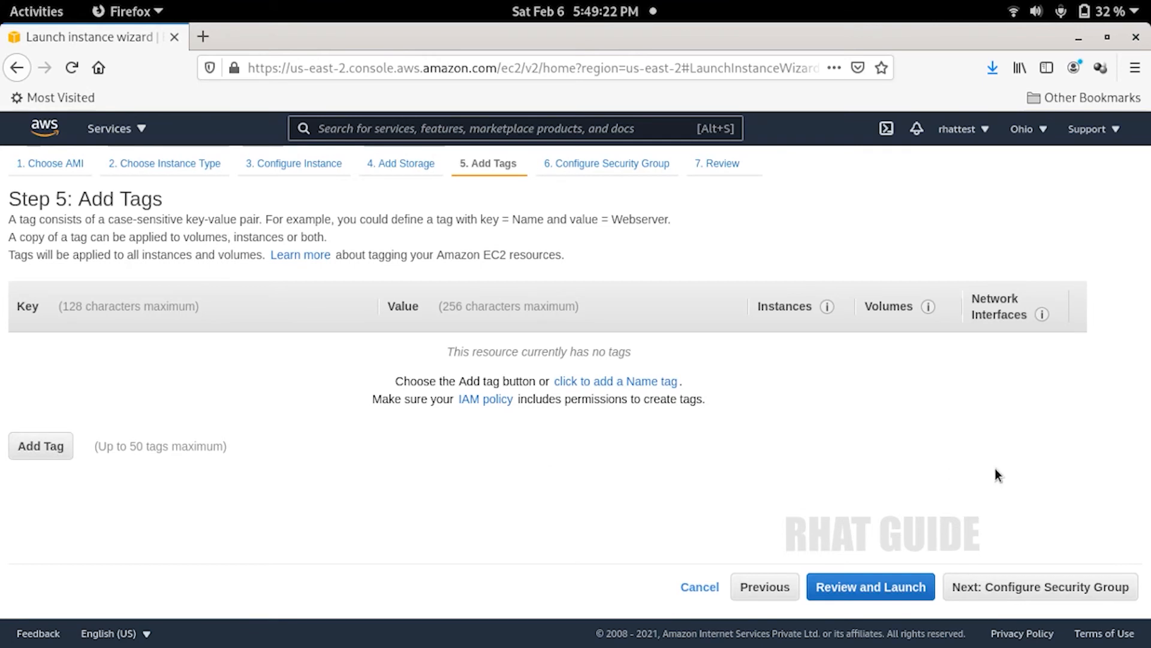
click(1071, 591)
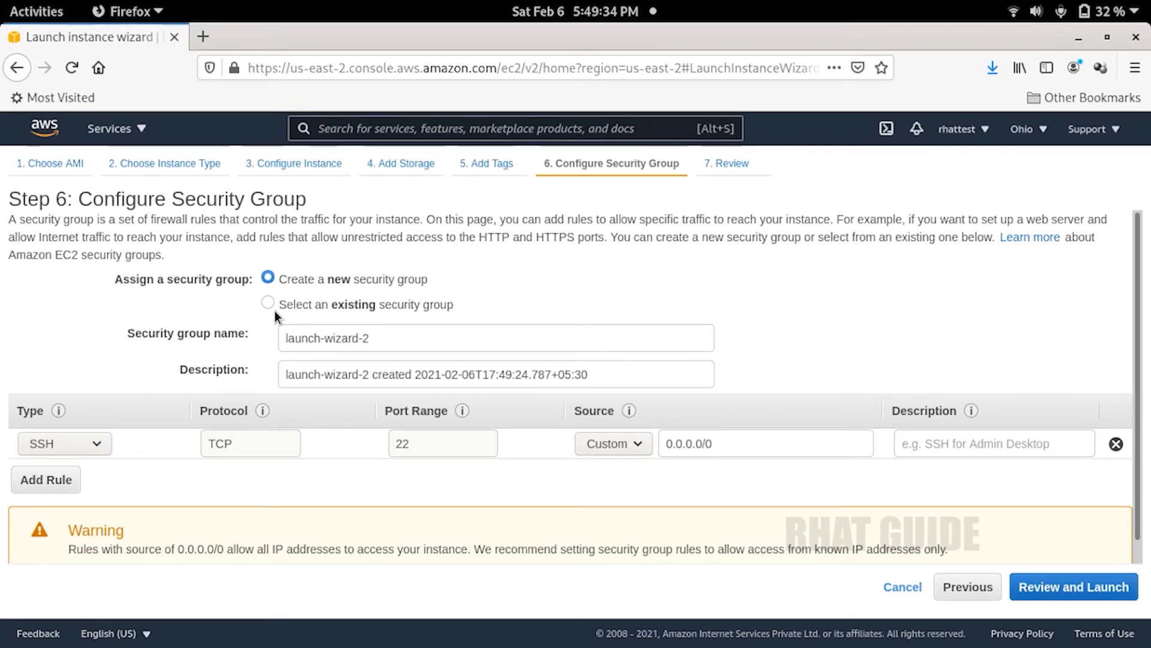
Set the new security group's rule type to All traffic and proceed to the launch review
click(96, 448)
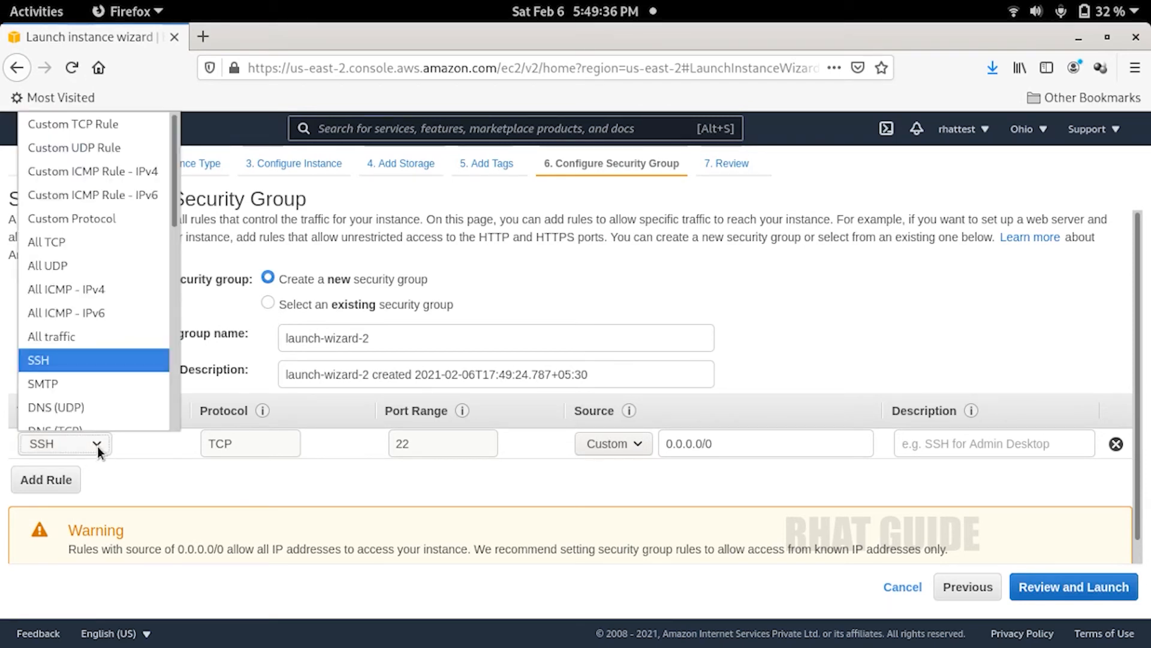
click(106, 340)
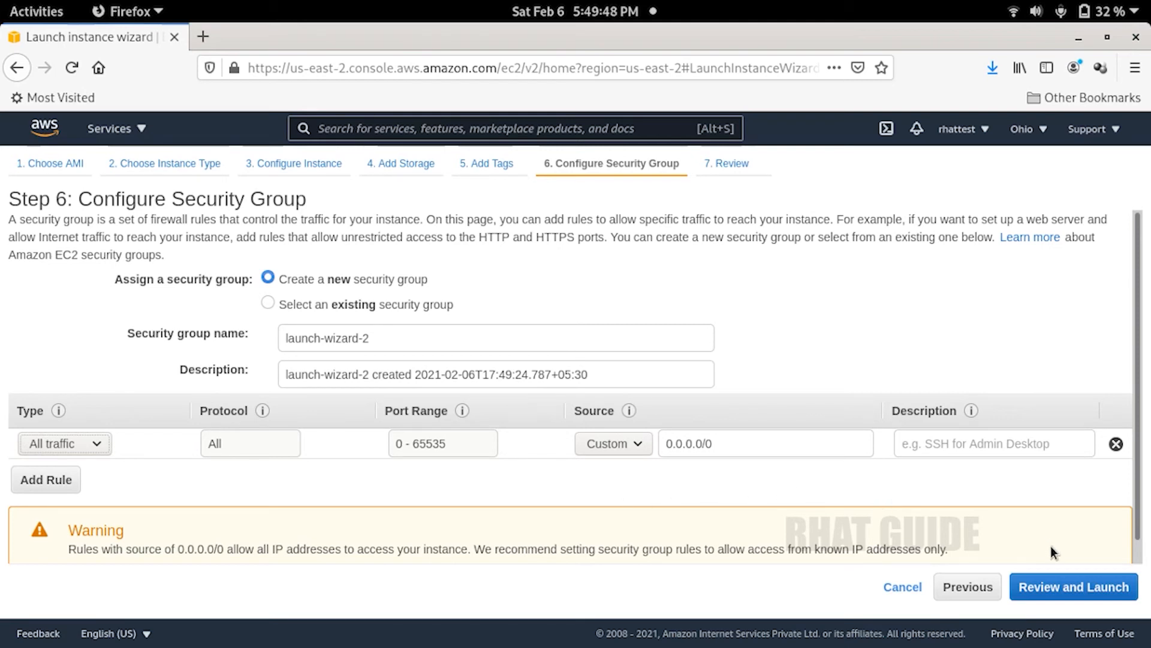
click(1057, 587)
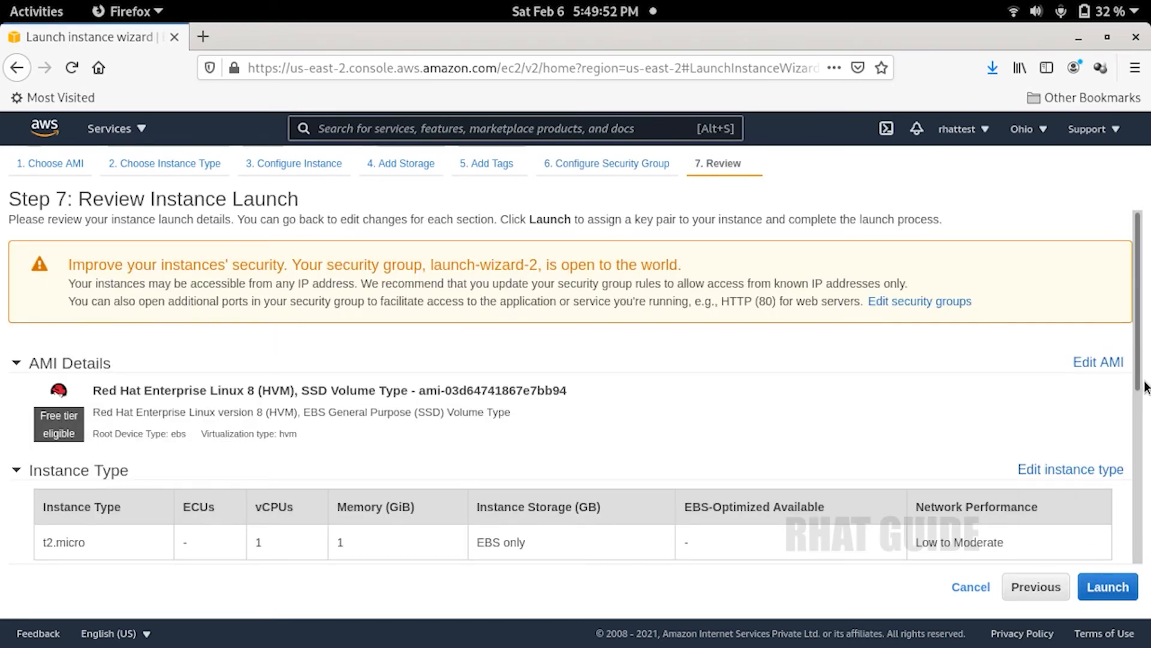
Review the launch settings, including the expanded storage details, and proceed to the key pair selection
drag(1139, 366, 1147, 456)
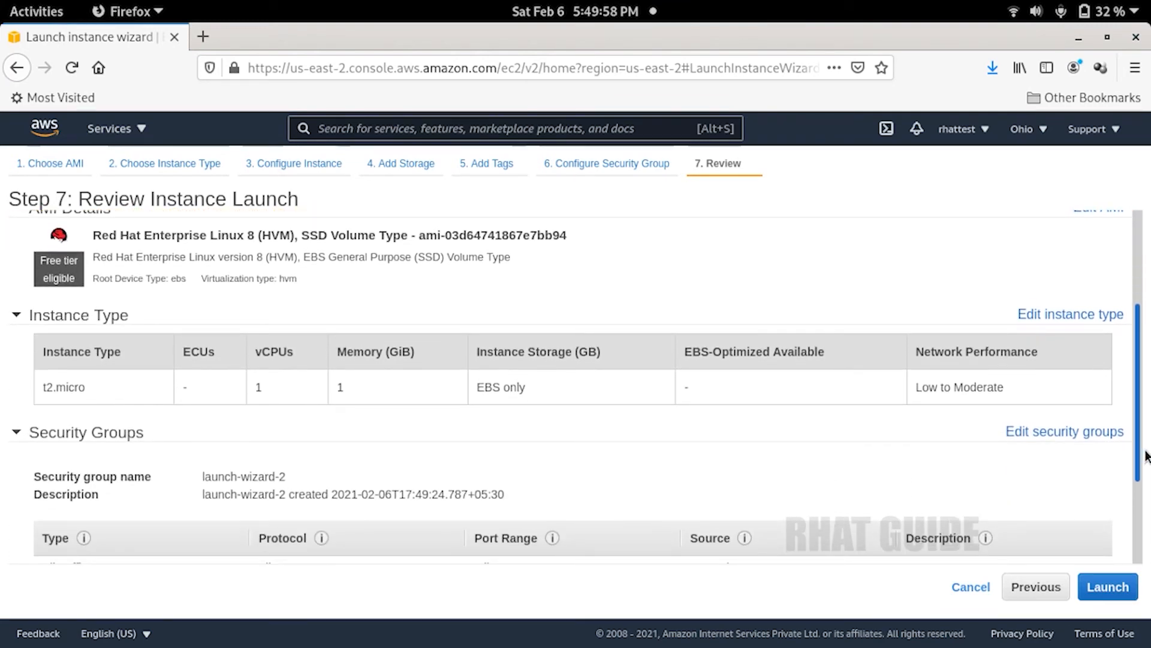
drag(1146, 455, 1149, 536)
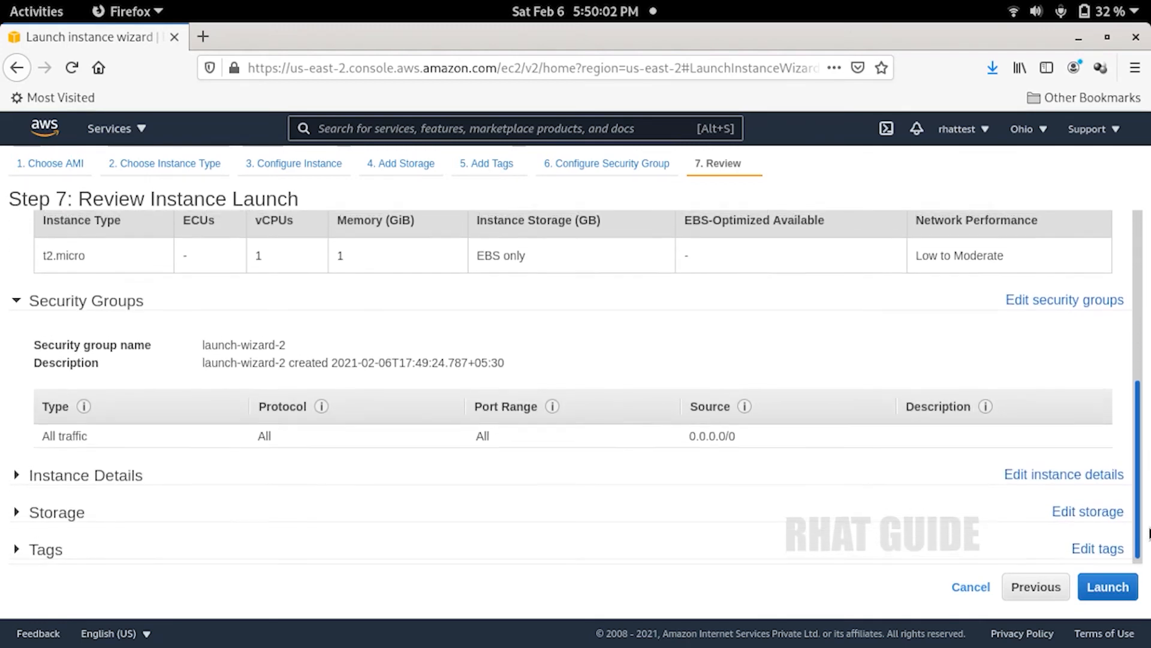
click(14, 509)
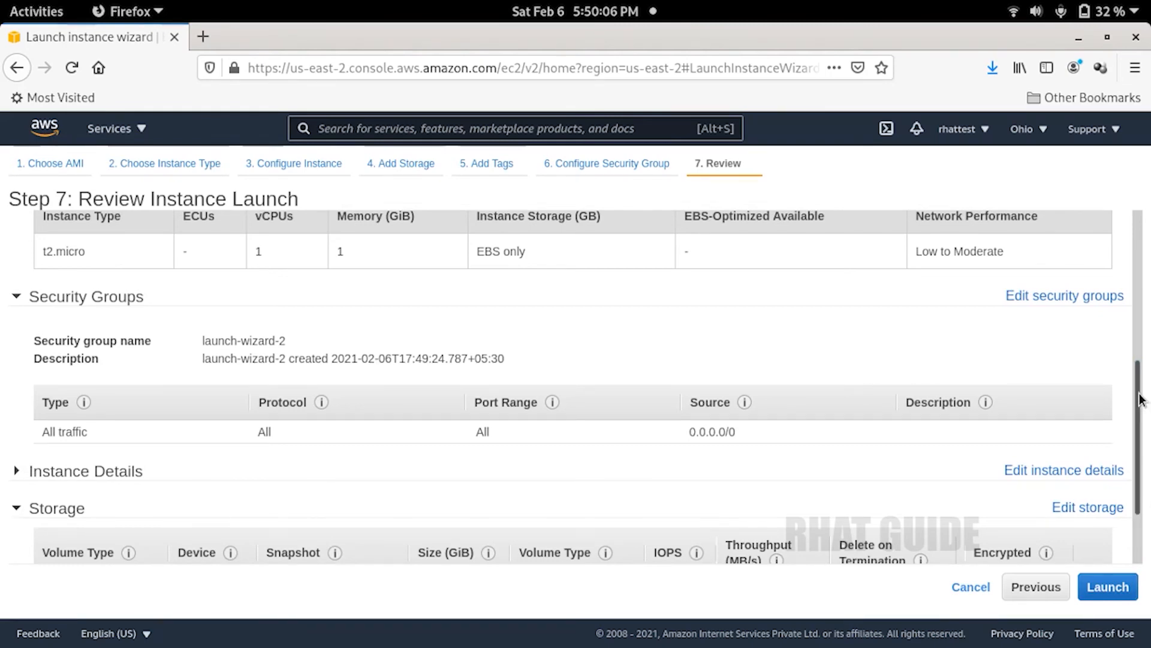
drag(1138, 398, 1145, 461)
click(1109, 588)
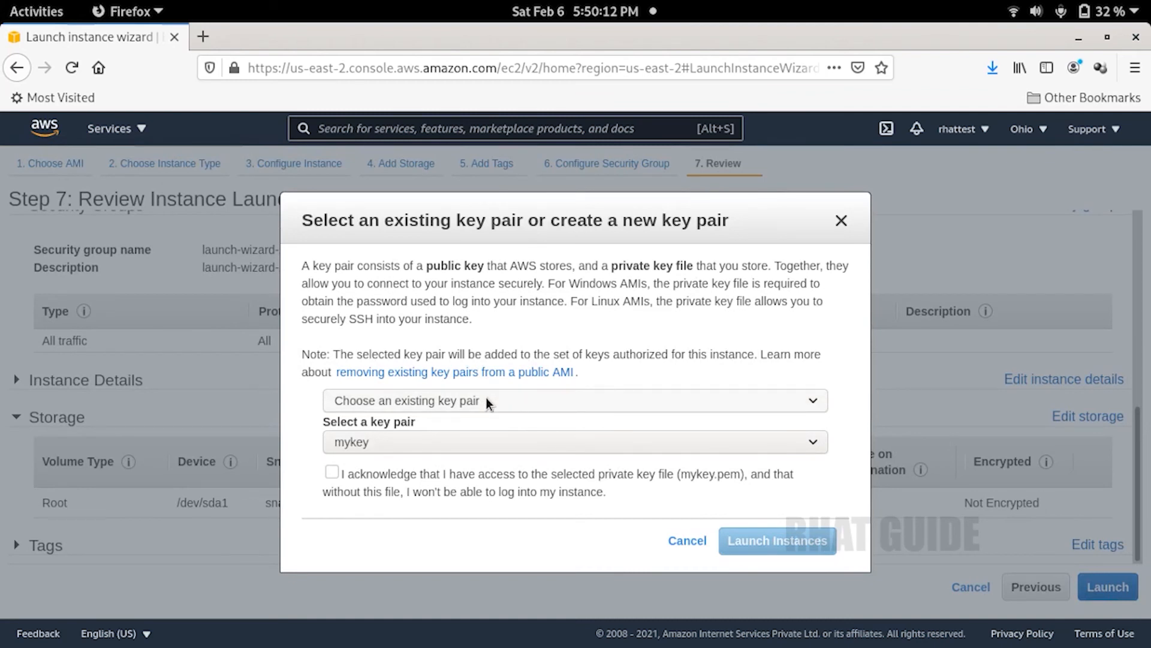
Create a new key pair named key, save the key.pem file, and launch the instance
click(486, 399)
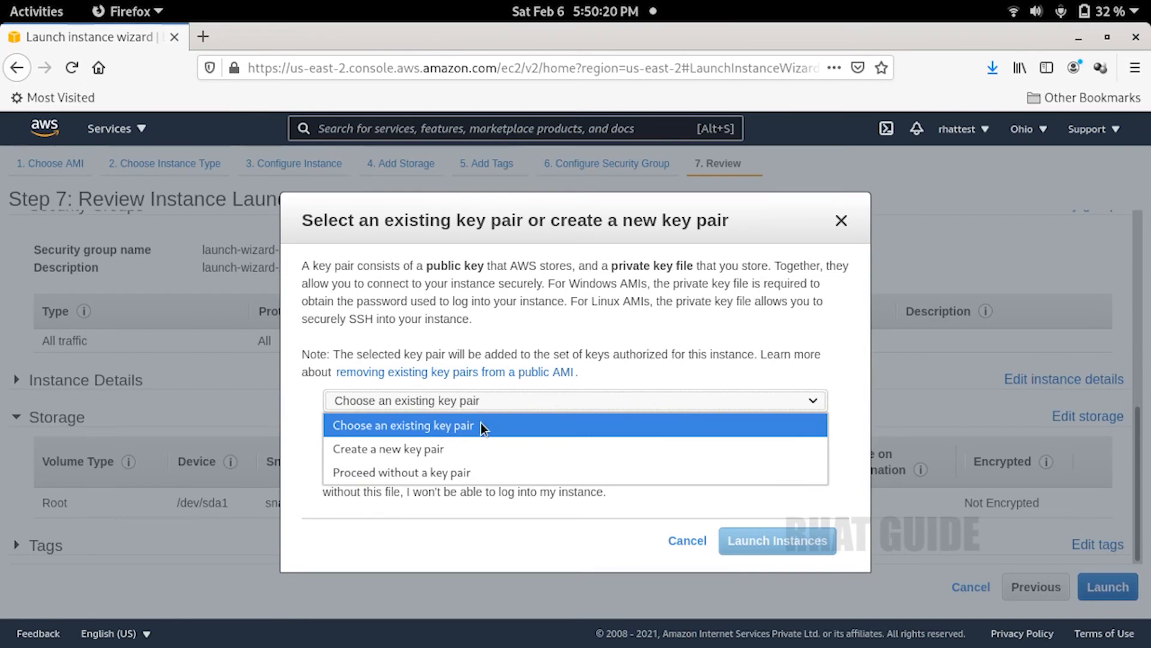
click(481, 460)
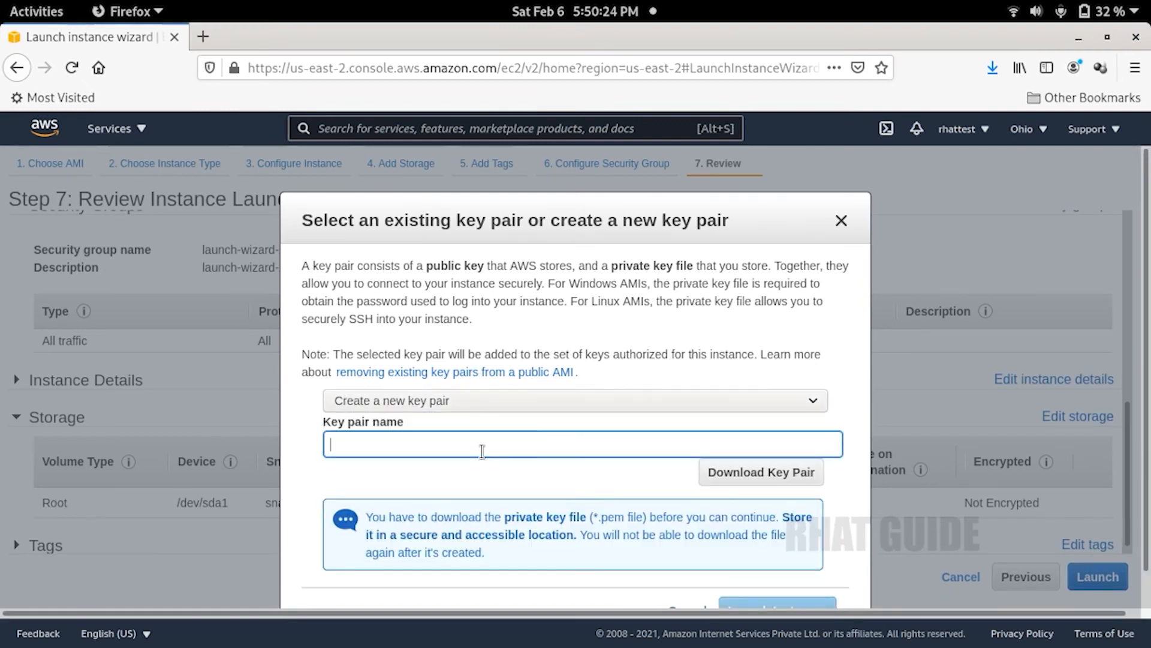
text(key)
click(715, 482)
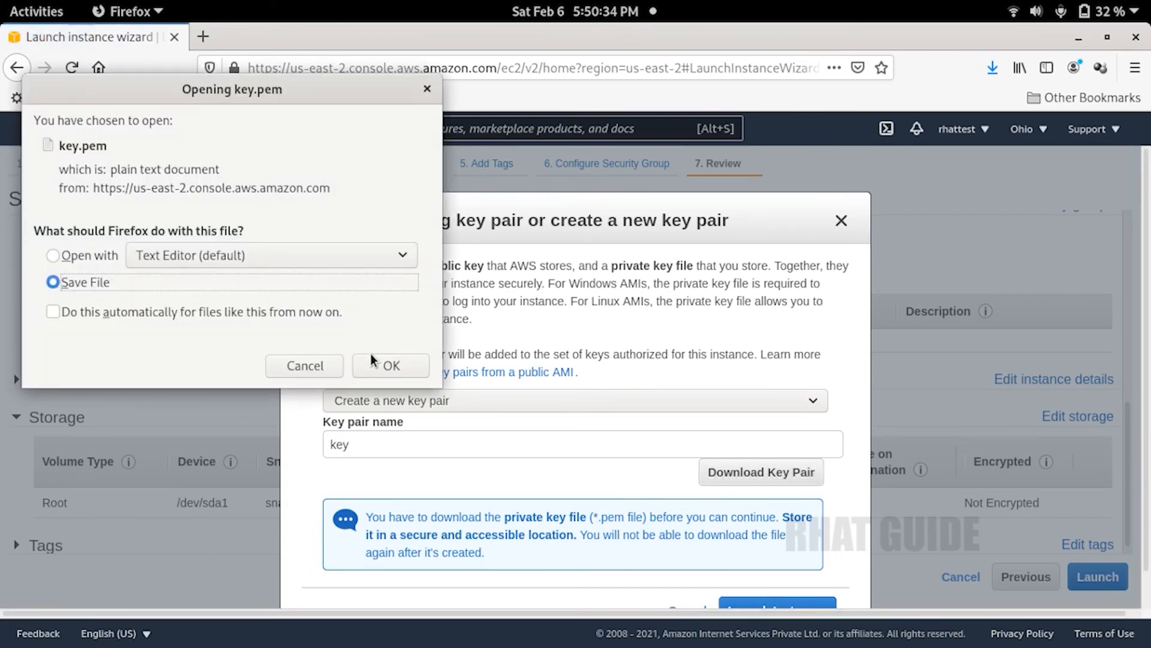
click(389, 365)
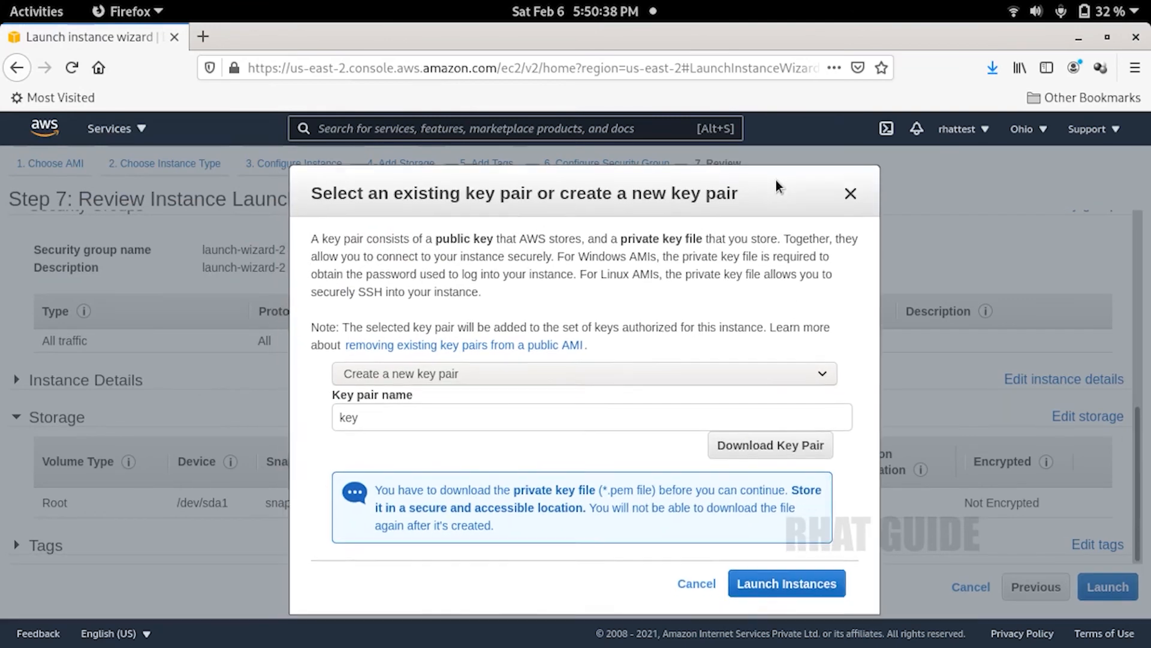
click(773, 573)
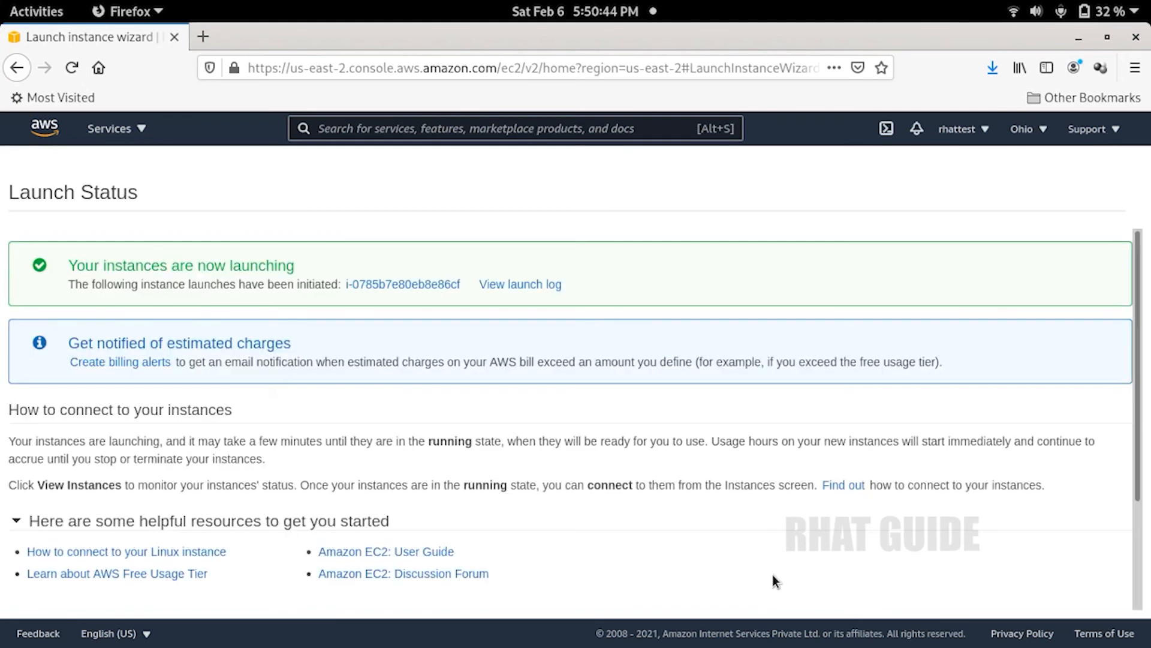
View the newly launched instance's summary and return to the full list of instances
click(394, 286)
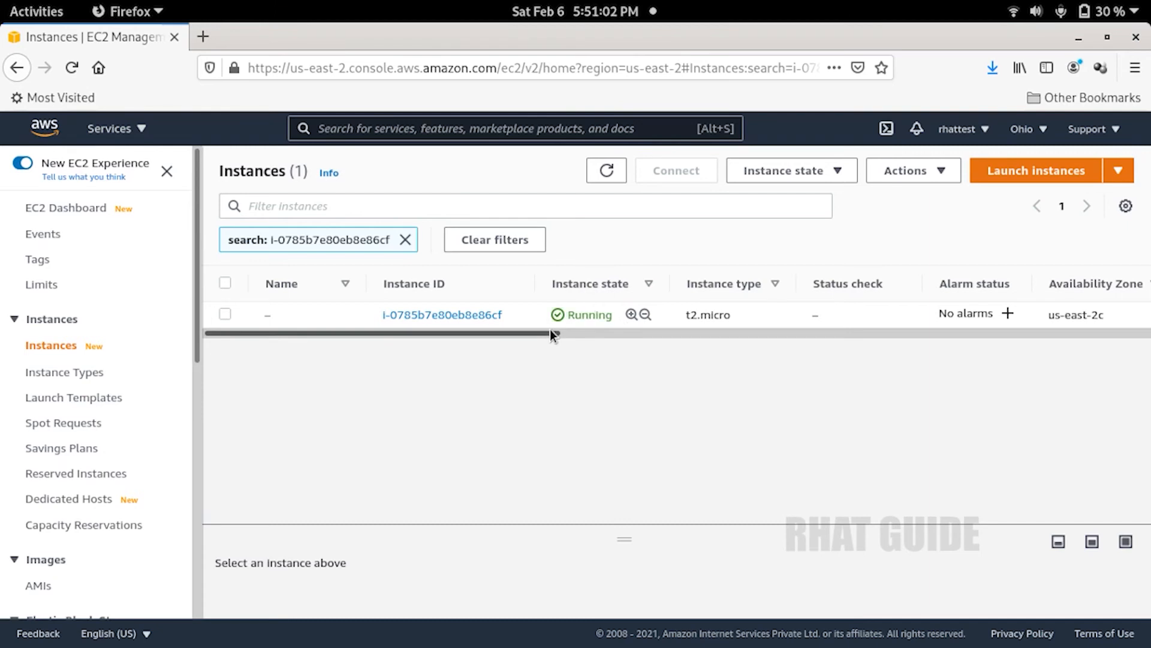
click(456, 317)
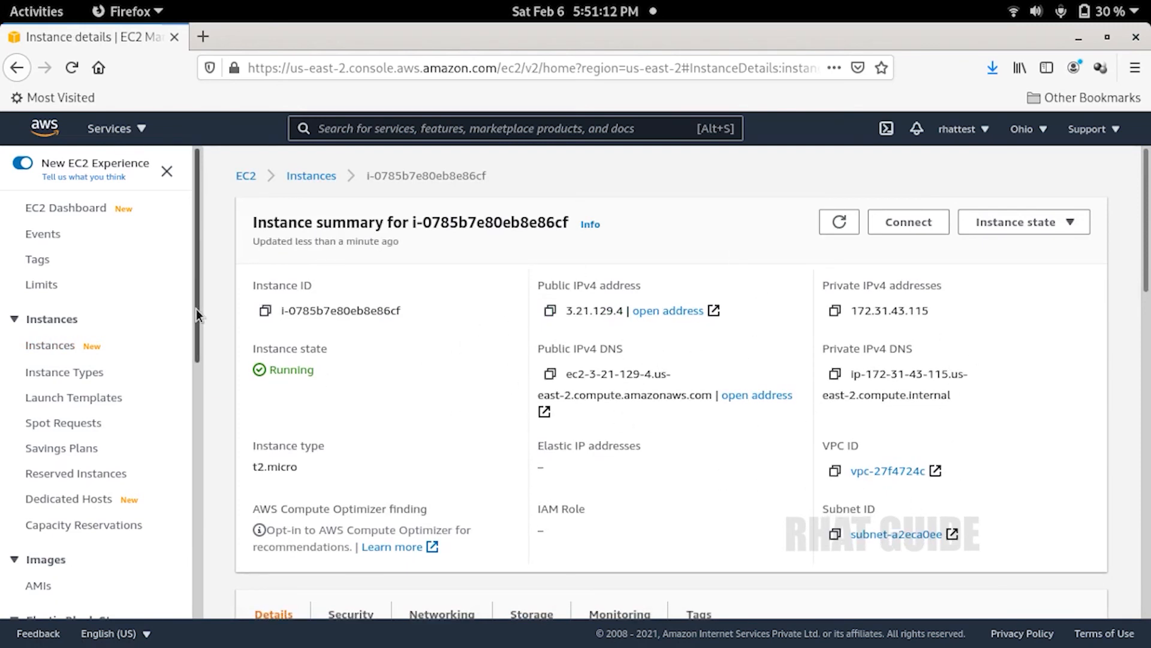
click(50, 345)
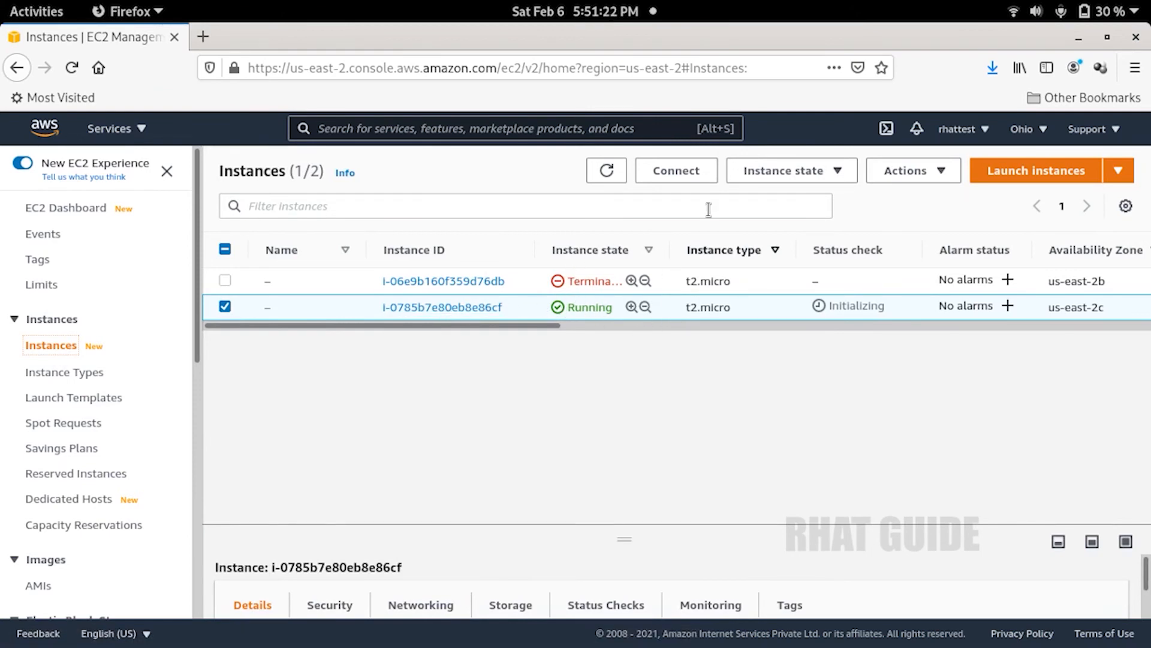
Open the connection options for the selected running instance and show the SSH client instructions
click(694, 179)
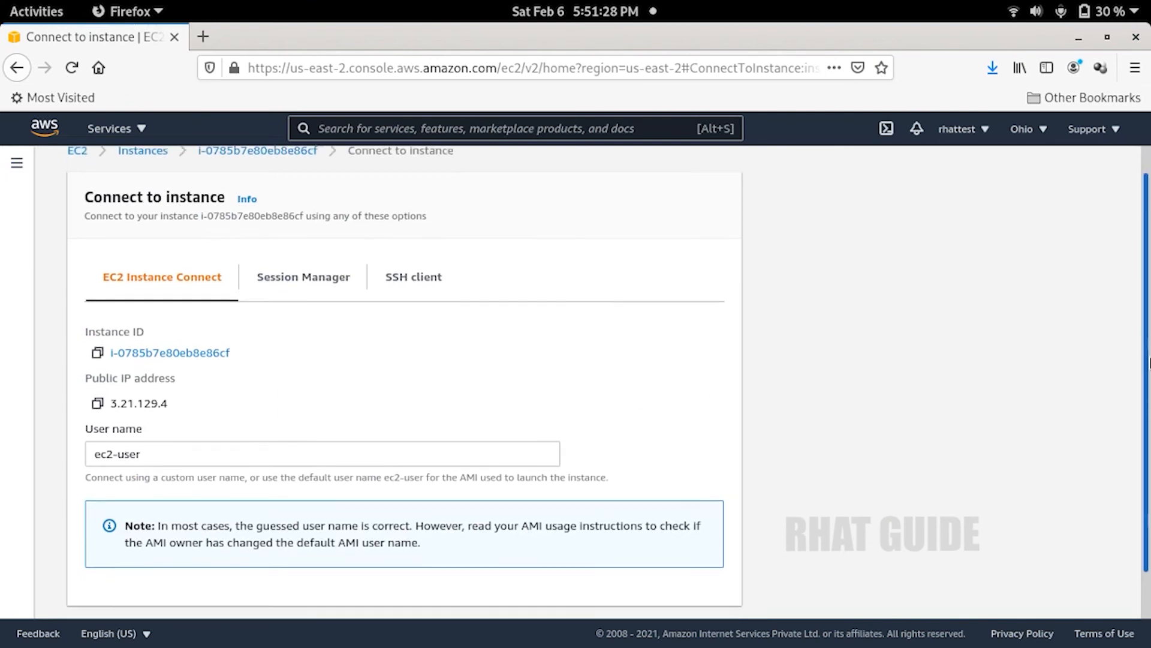
scroll(1130, 399, down, 2)
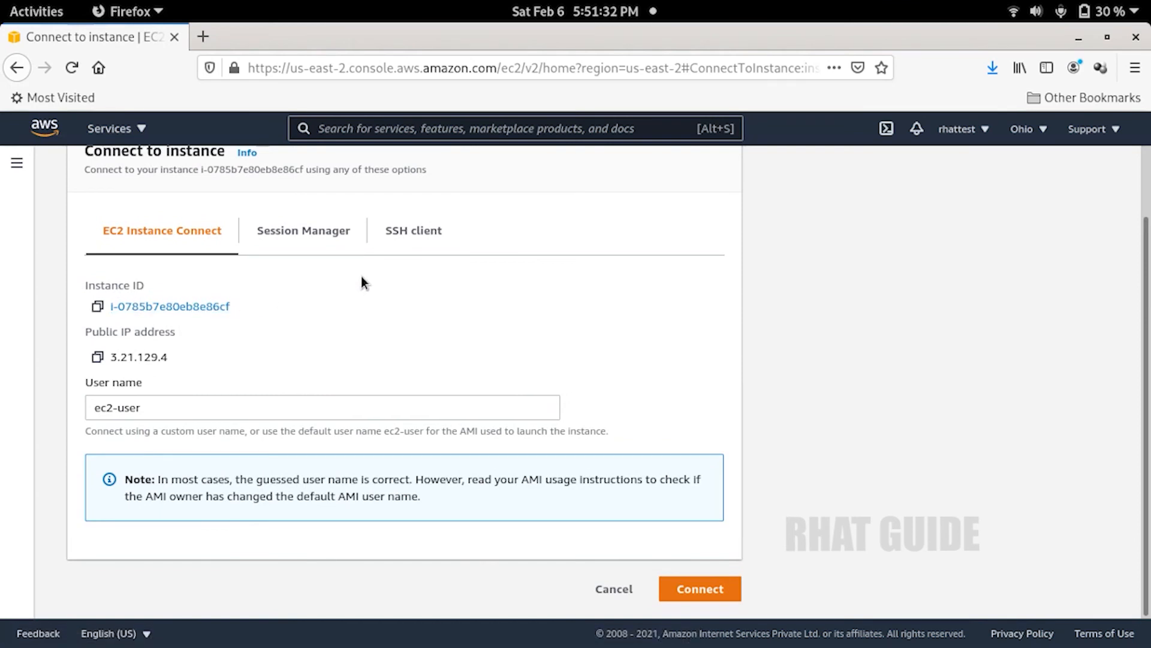
click(427, 231)
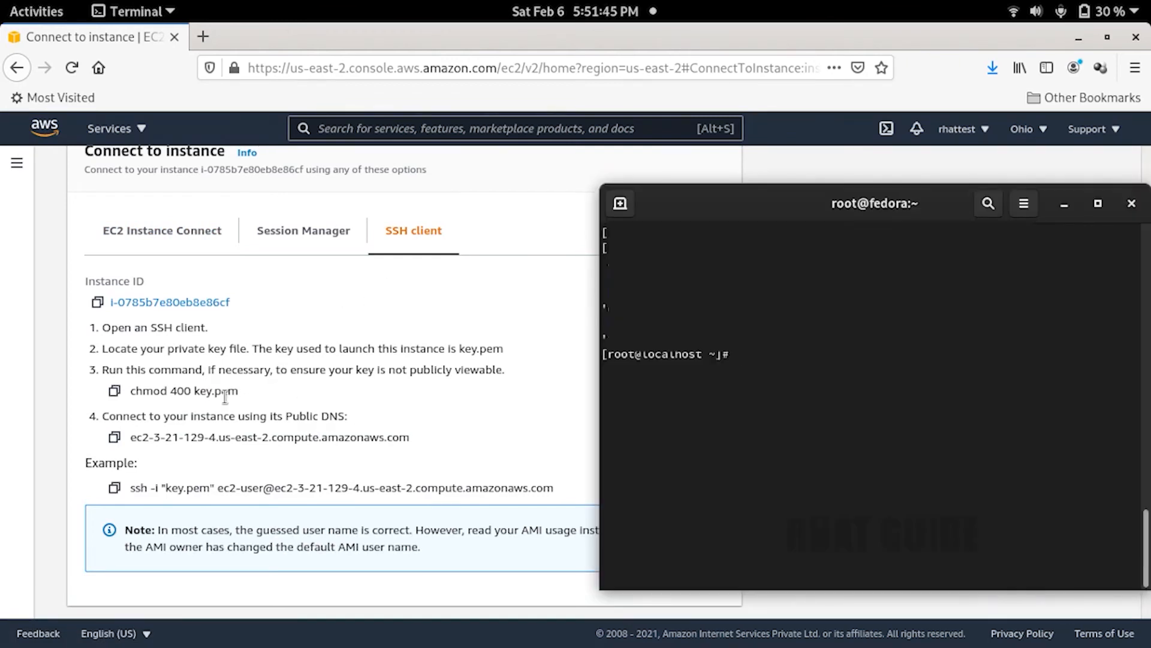
Copy the chmod 400 key.pem command from the SSH instructions and switch to the Terminal window
click(254, 394)
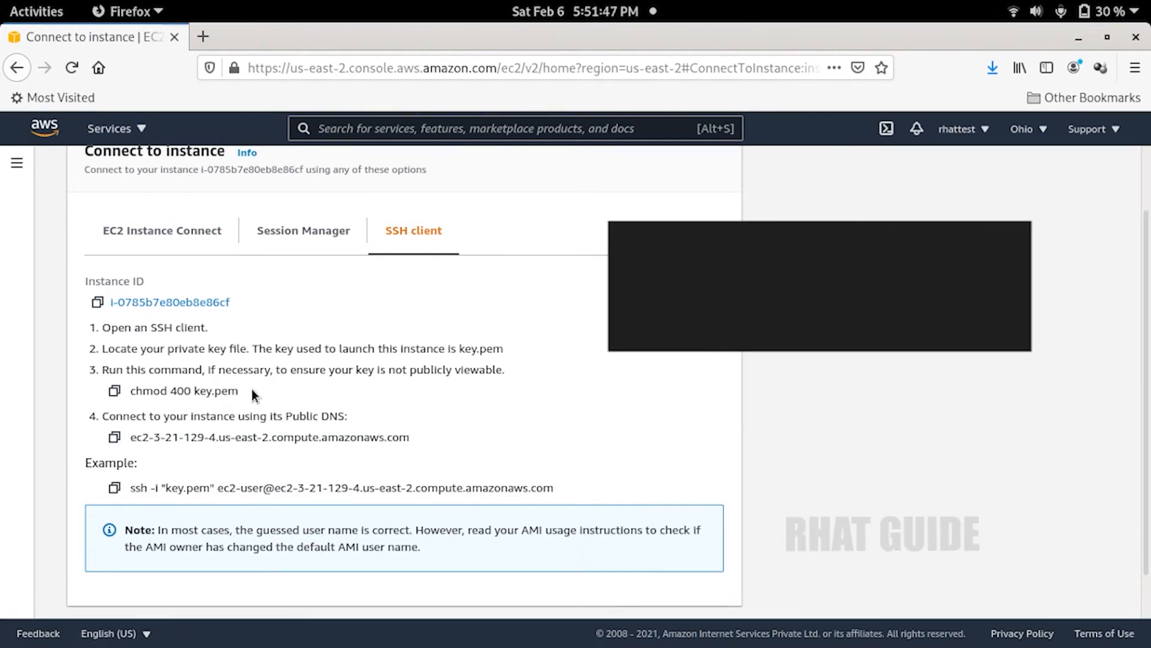
mouse_move(254, 395)
mouse_down()
mouse_move(177, 391)
mouse_move(258, 388)
mouse_up()
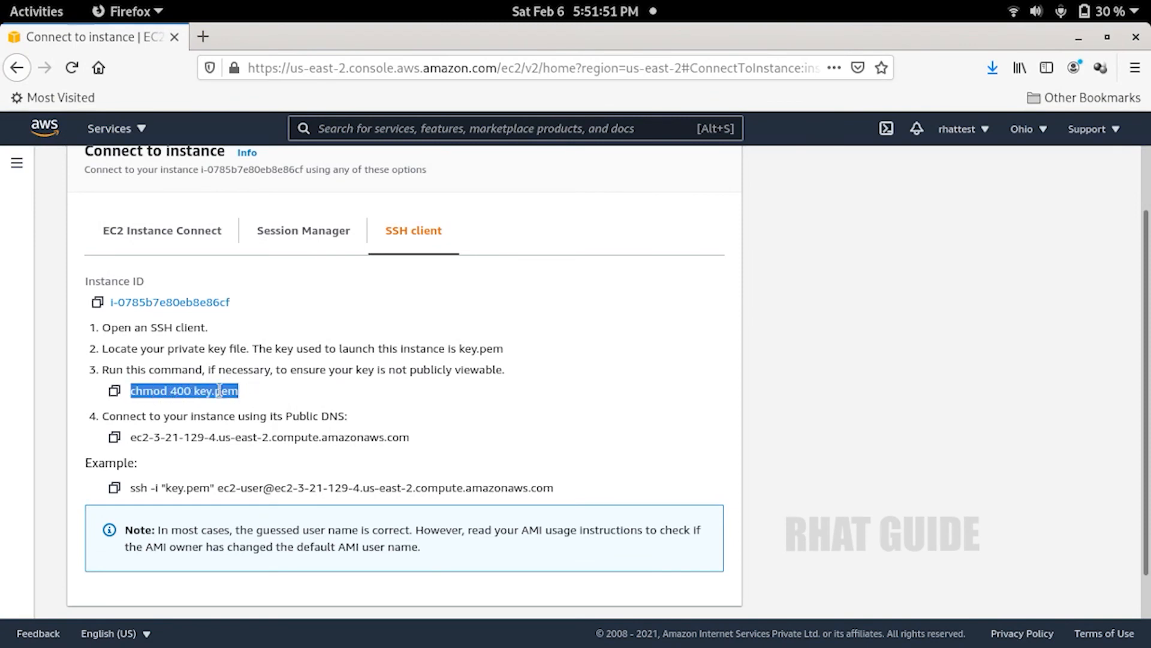
right_click(220, 390)
click(258, 406)
click(70, 5)
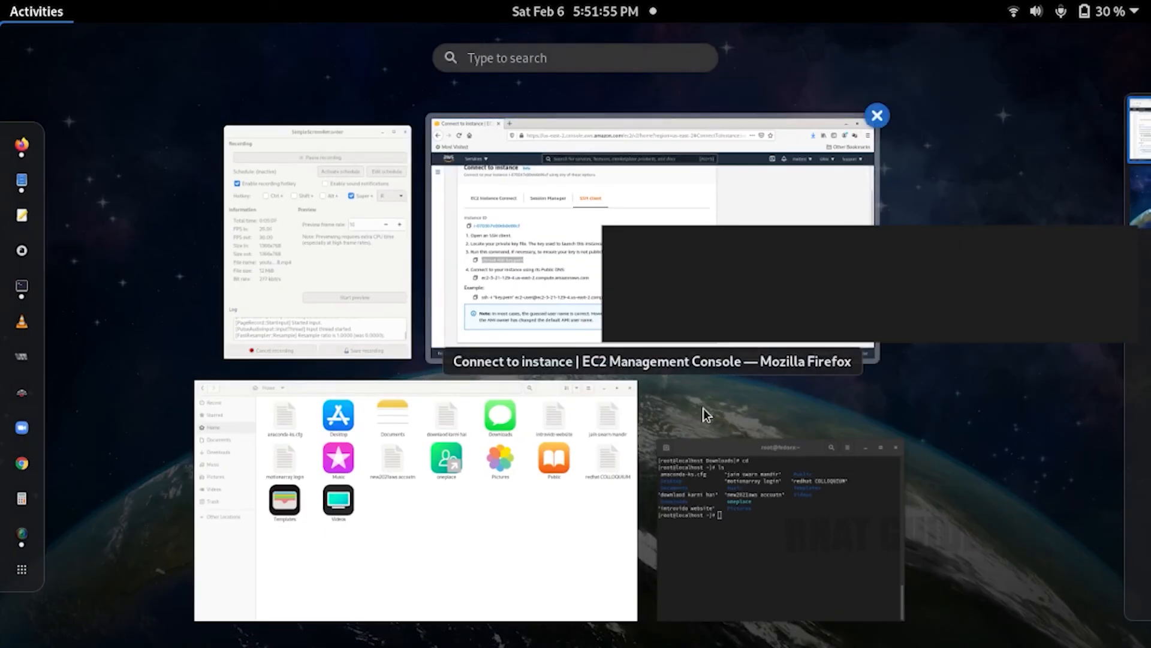
click(775, 541)
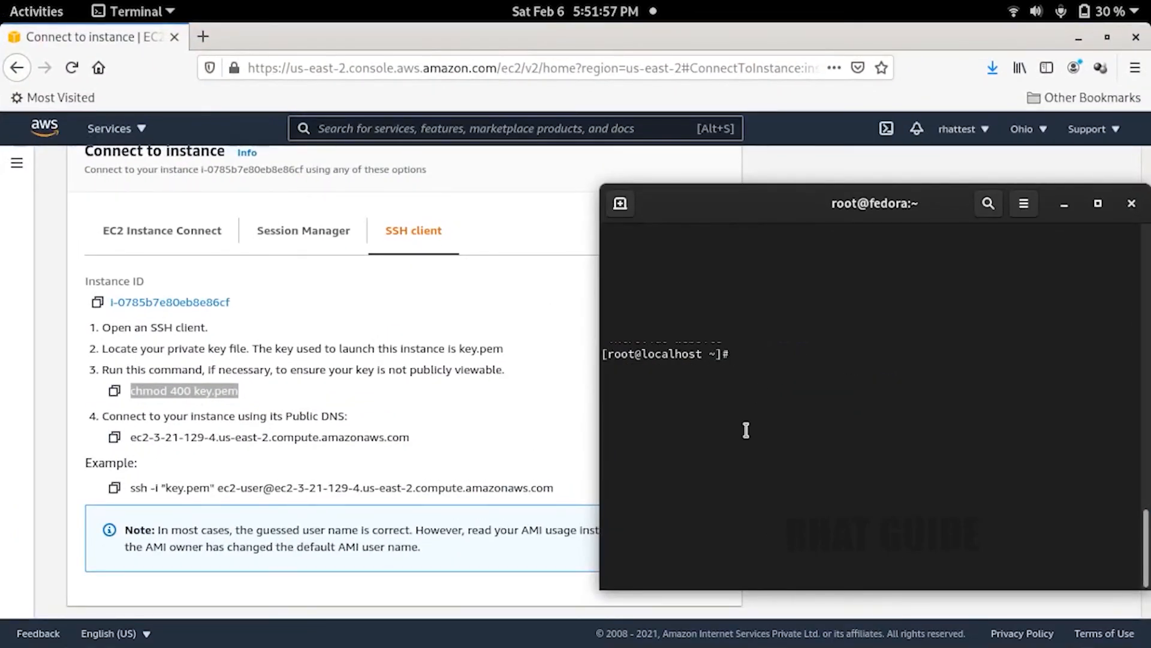
Change the terminal's working directory to Downloads
text(cd Download)
key(Return)
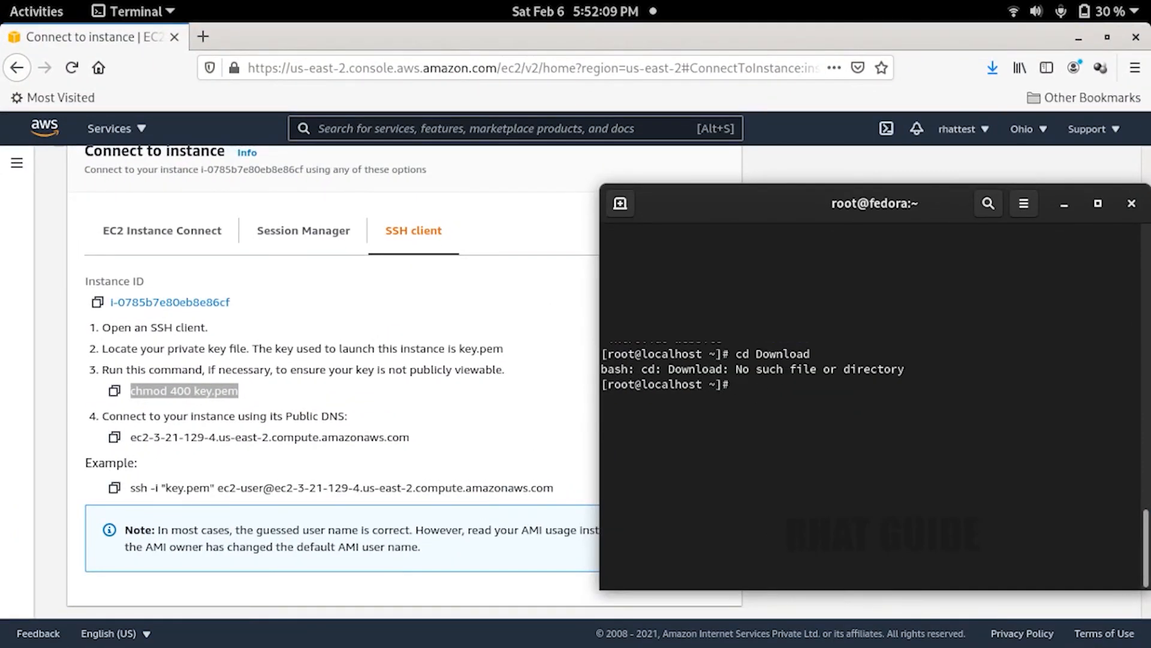
text(cd)
key(BackSpace)
text(Down)
key(Tab)
key(Return)
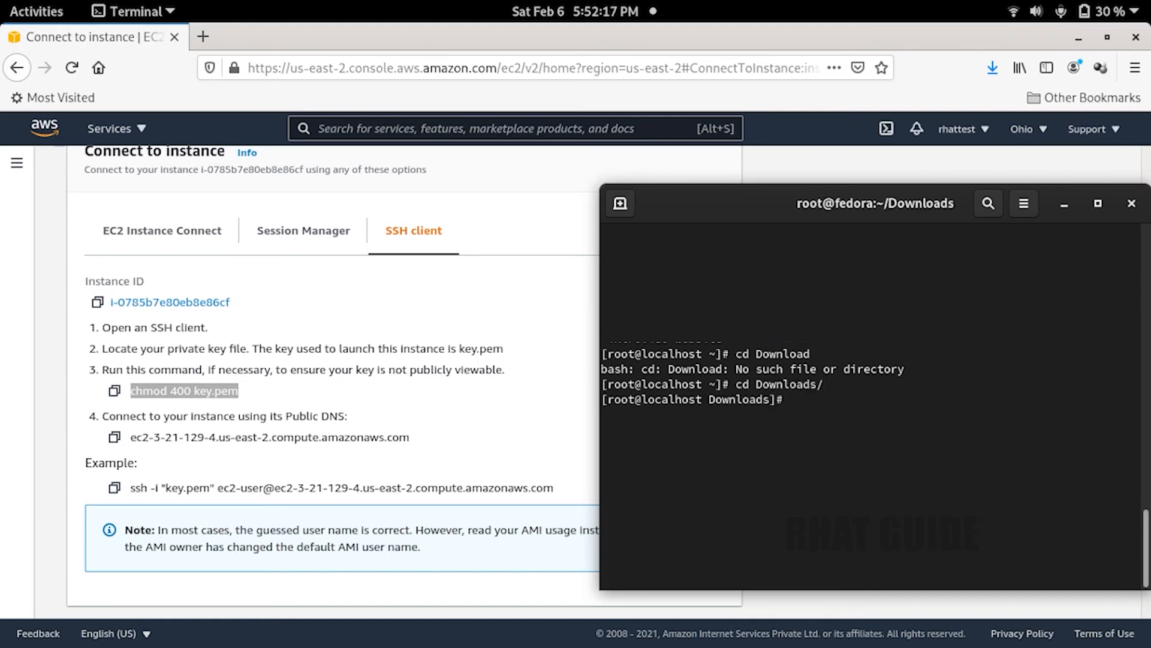
List the files in the Downloads directory to check for the key file, and clear the terminal
text(ls)
key(Return)
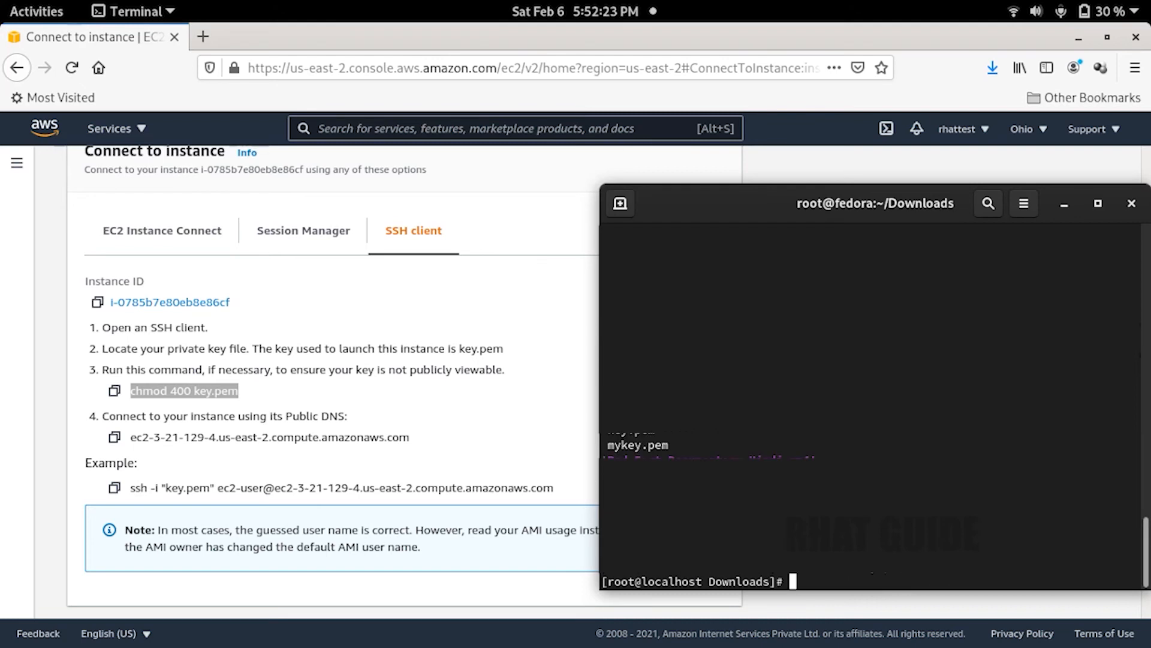
key(ctrl+l)
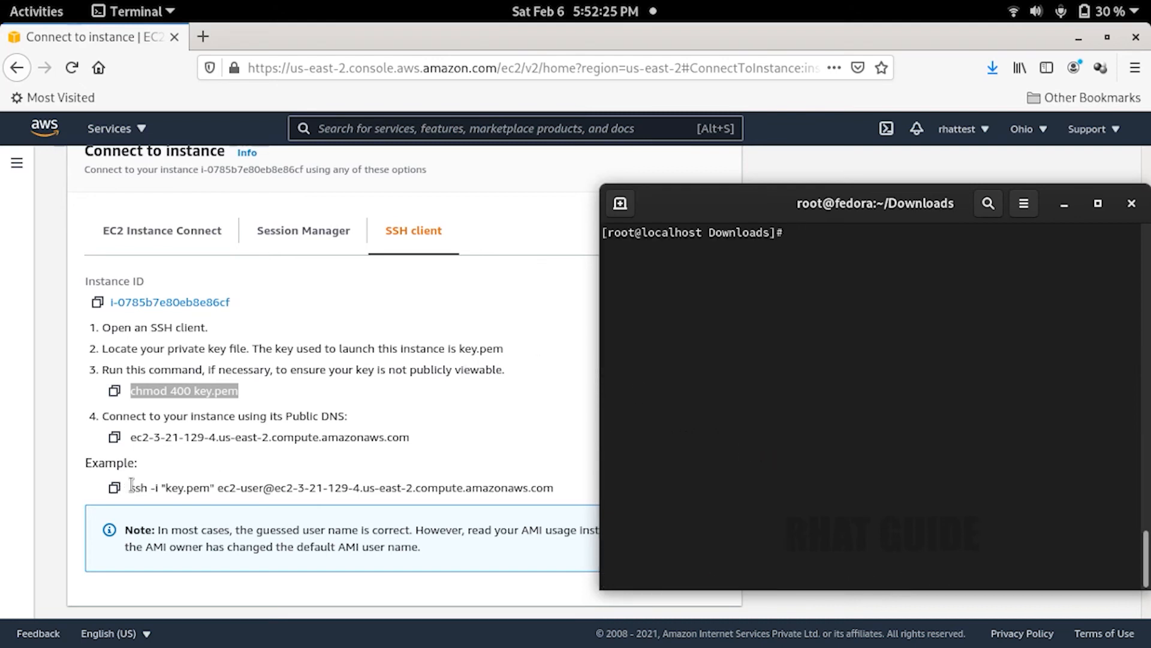
Copy the example ssh command that uses key.pem from the connection page and return to the Terminal
drag(132, 486, 567, 492)
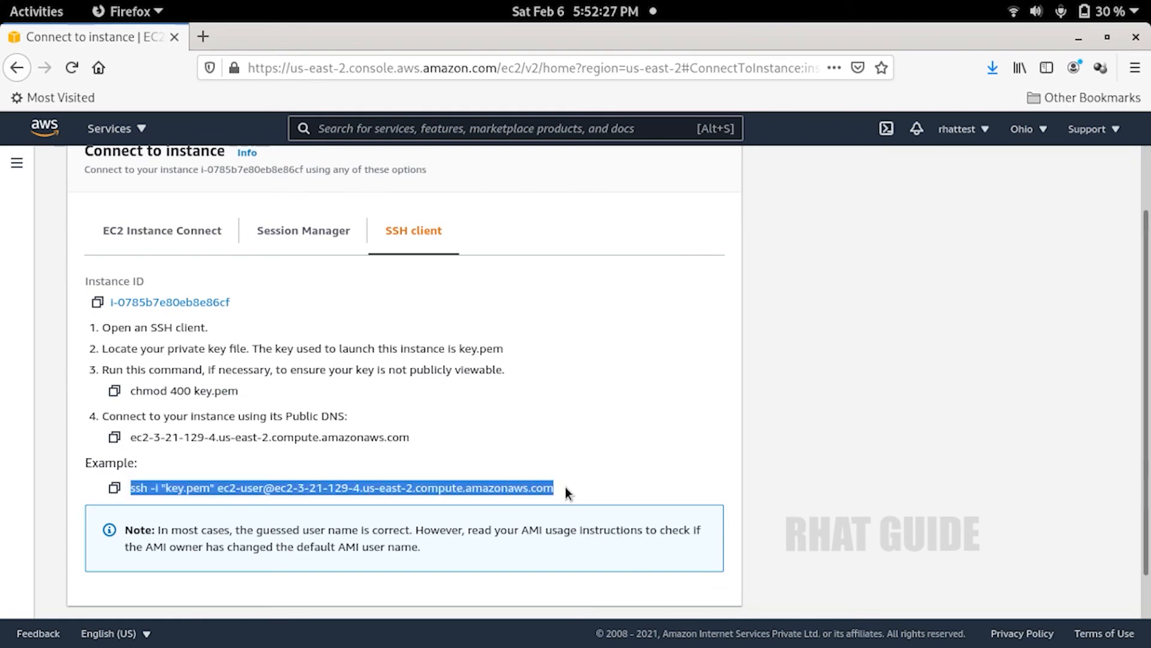
right_click(536, 487)
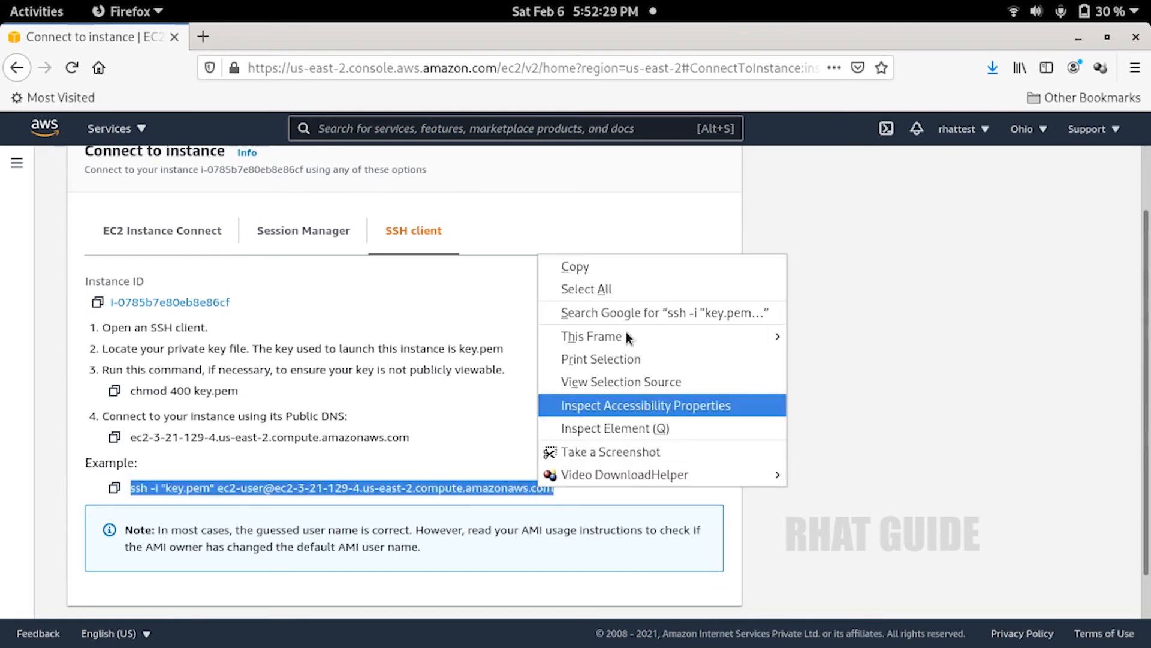
click(580, 269)
key(super)
click(728, 476)
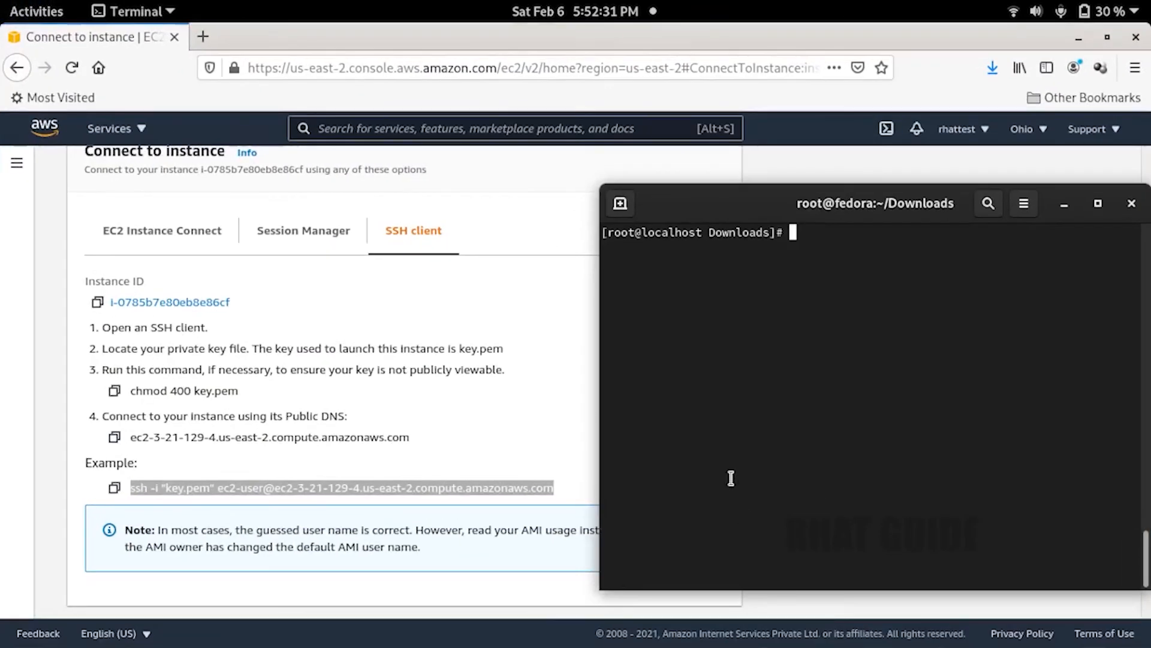
Run the copied ssh command on a cleared terminal and accept the host's fingerprint with yes
key(ctrl+l)
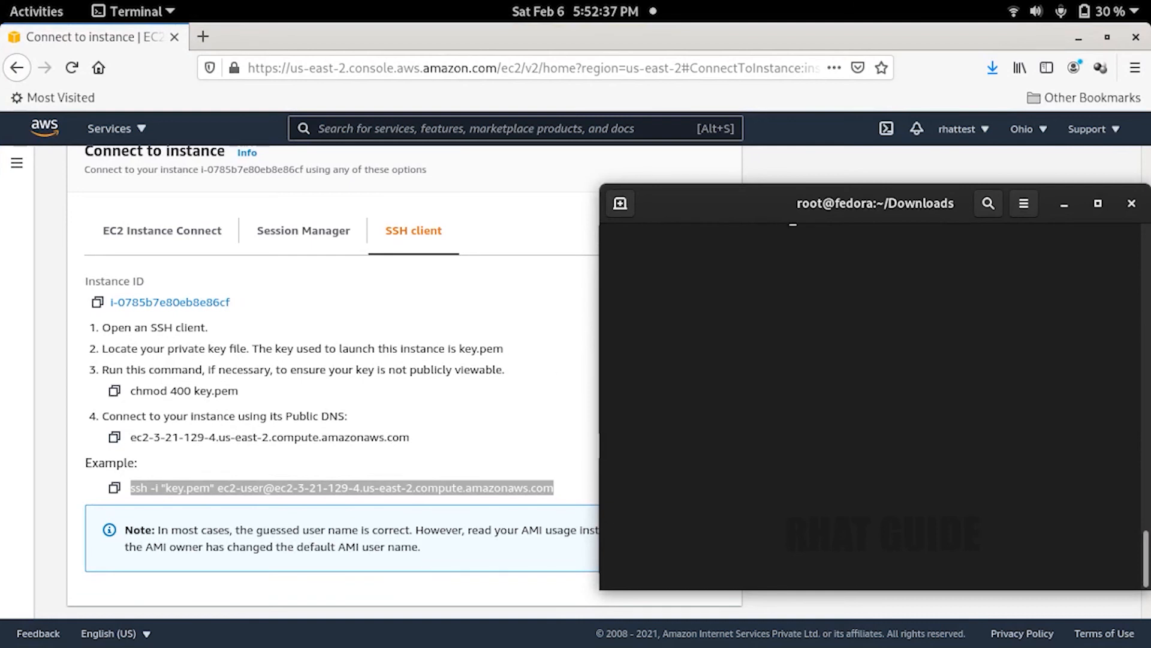
key(Return)
key(ctrl+l)
key(ctrl+shift+v)
key(Return)
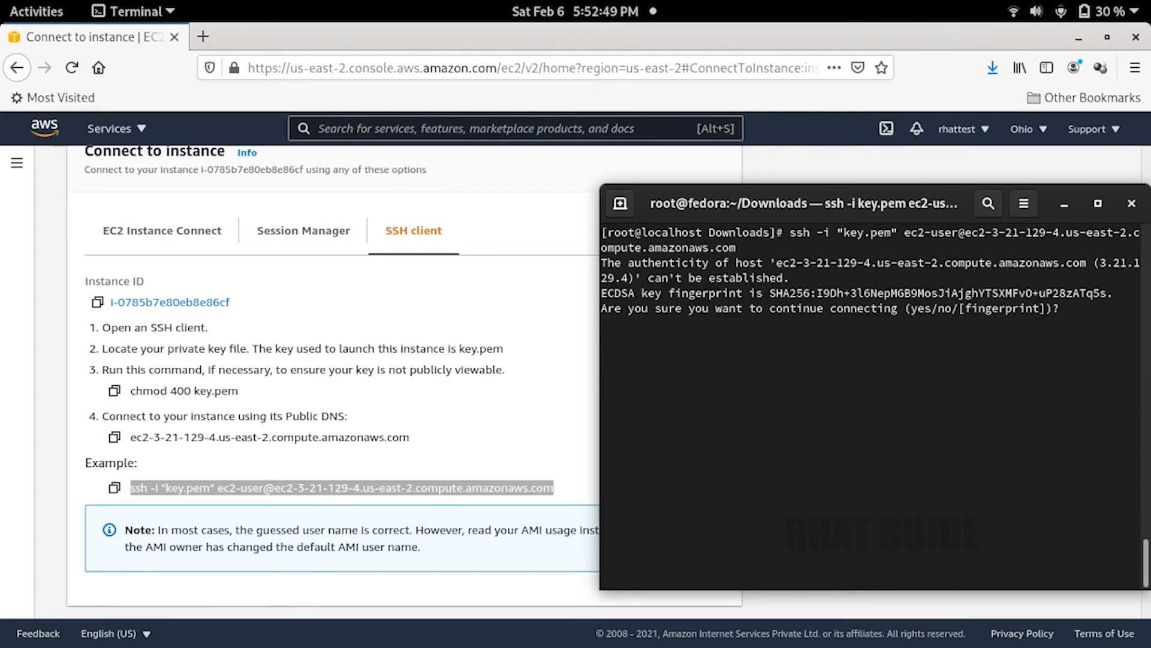
text(yes)
key(Return)
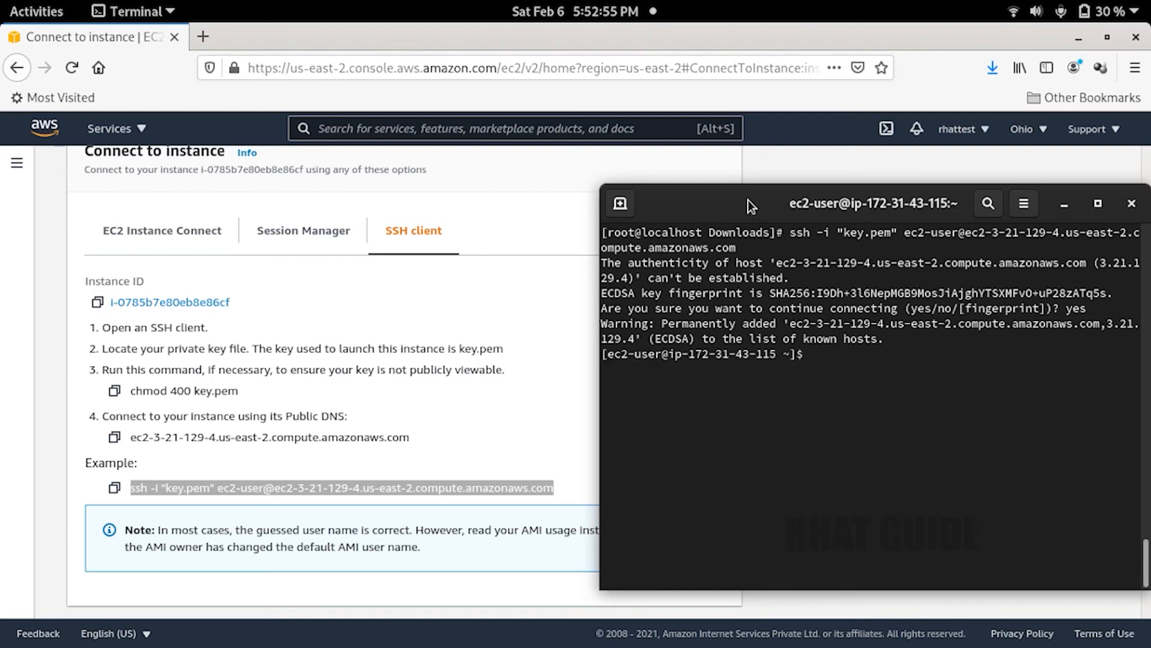
Move the terminal window toward the screen's centre, run ip a on the instance, and highlight the eth0 IPv4 address
drag(747, 200, 447, 208)
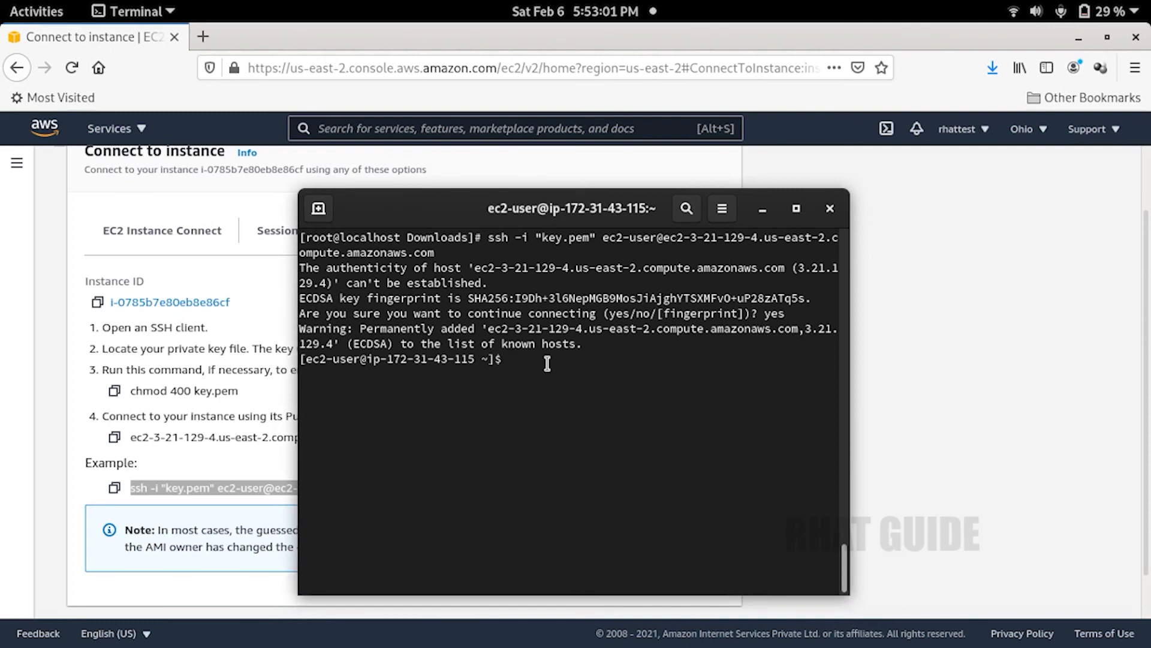
text(ip a)
key(Return)
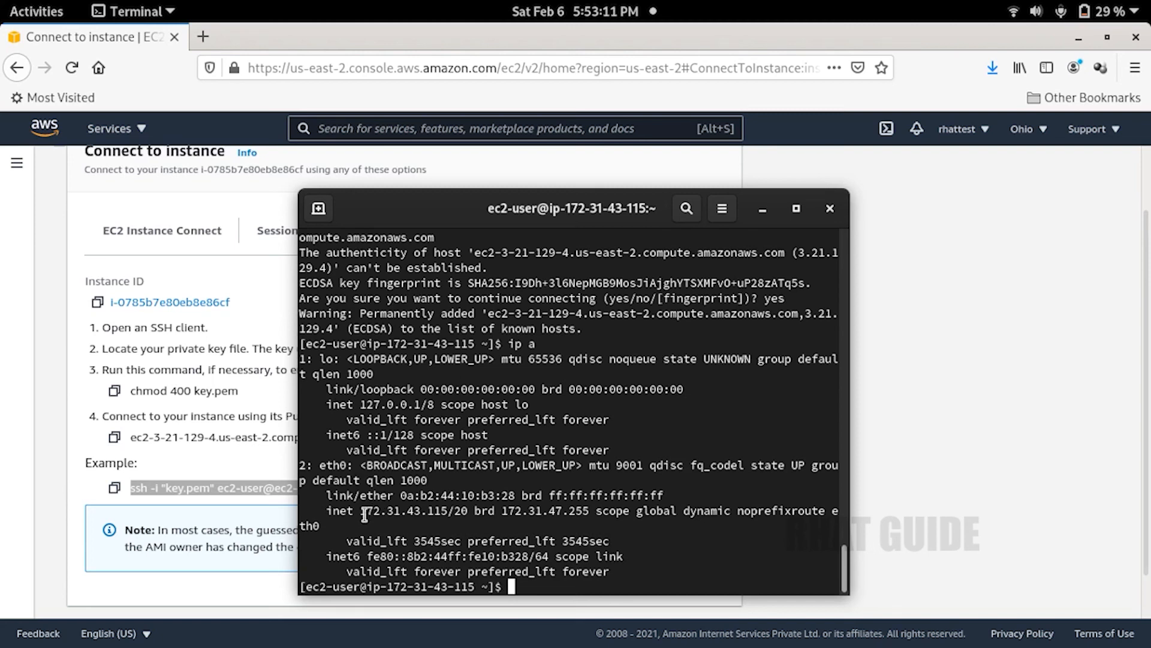
drag(367, 509, 443, 509)
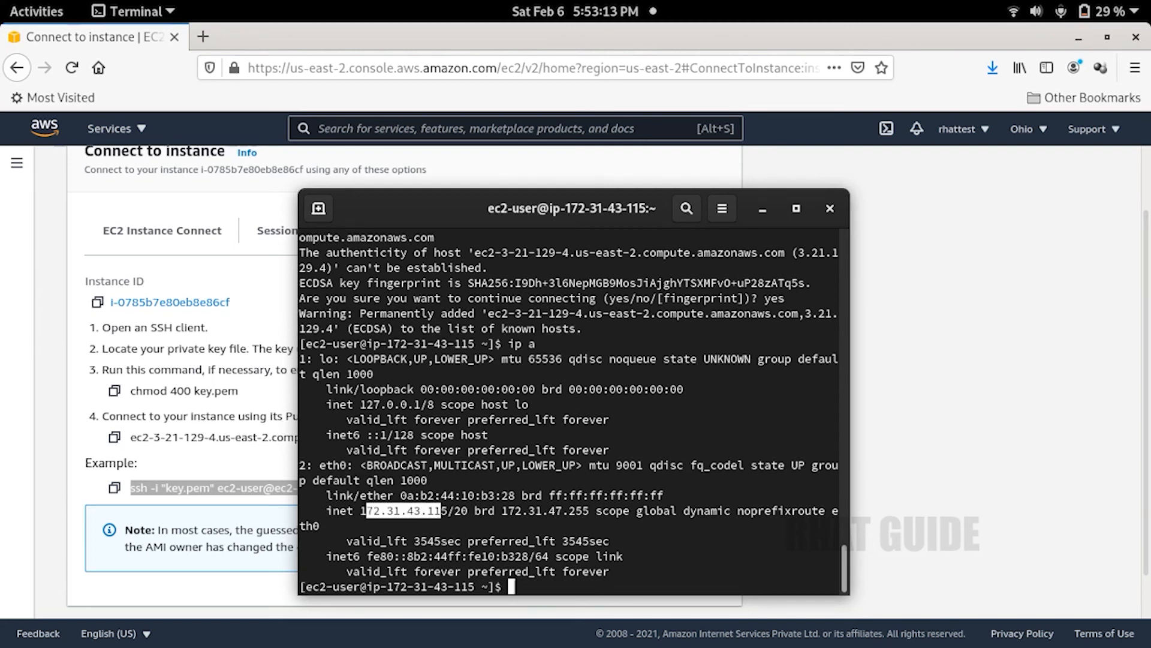
Clear the terminal, display /etc/os-release on the instance, and highlight the operating system's name and version
key(ctrl+l)
text(cat )
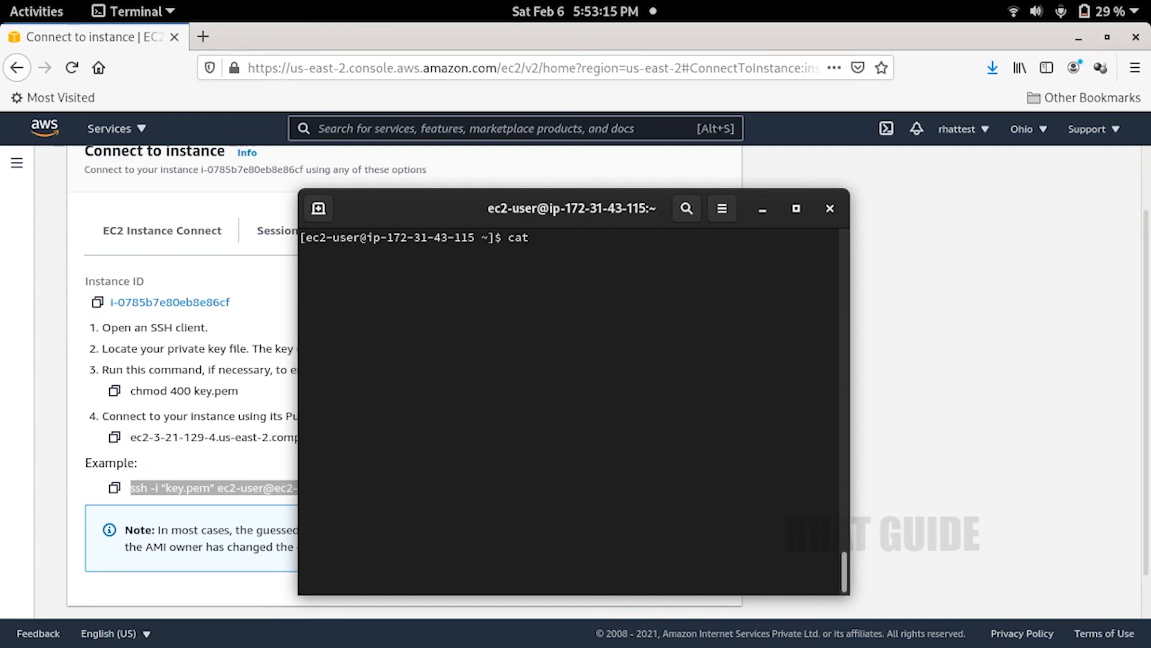
text(/etc/os-release)
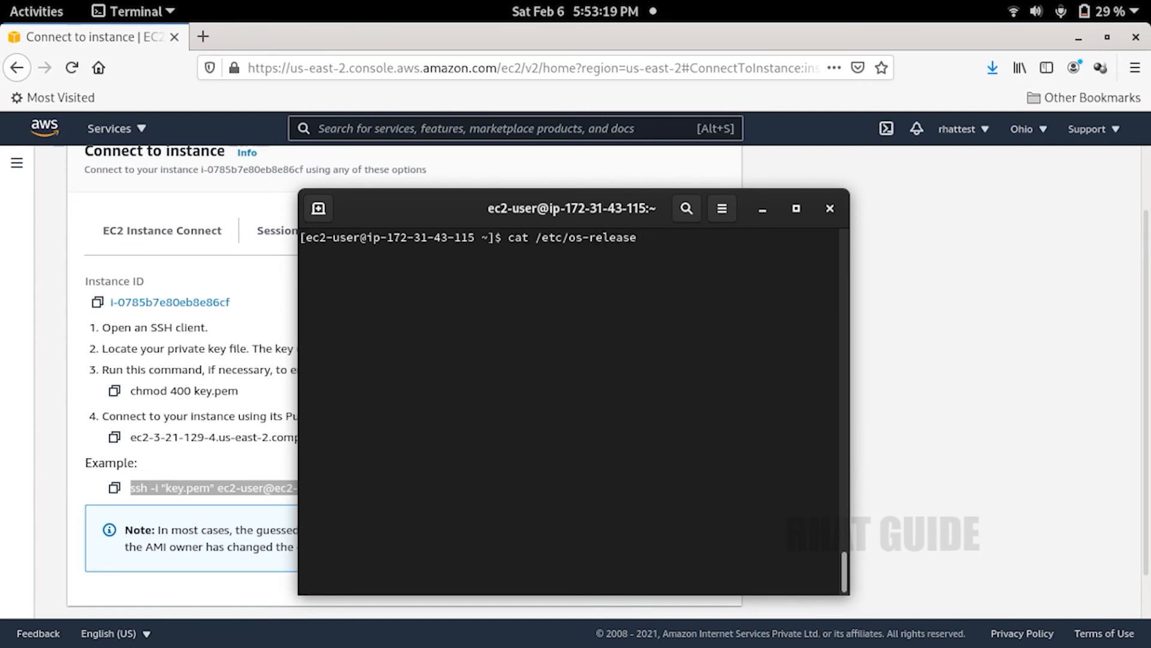
key(Return)
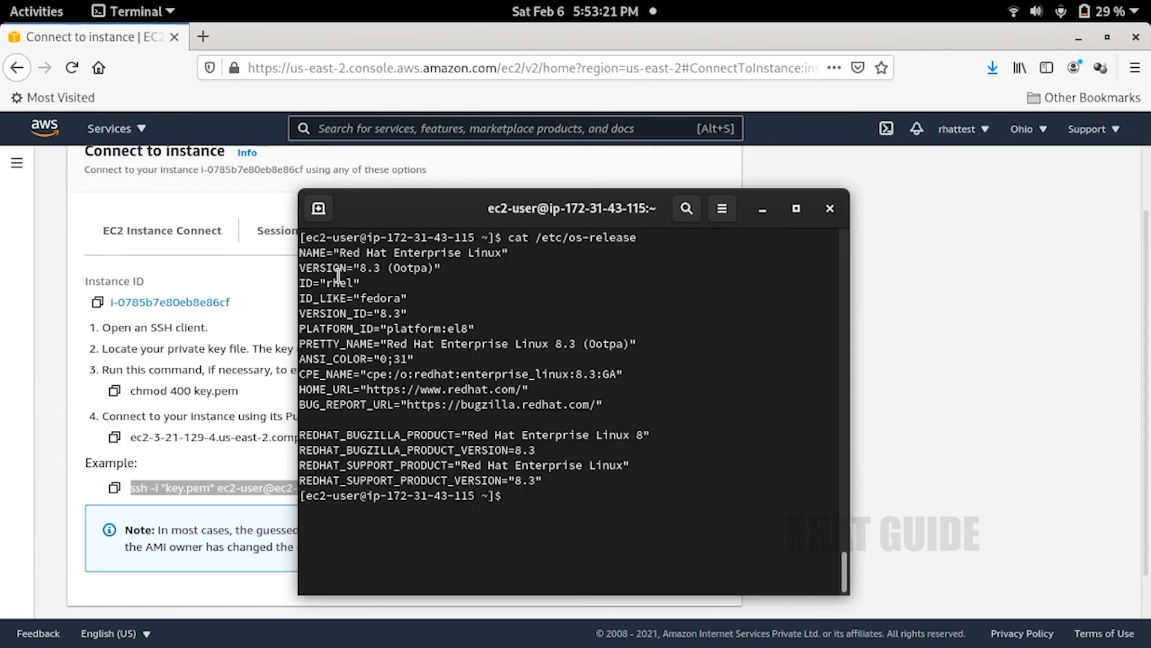
drag(334, 257, 464, 257)
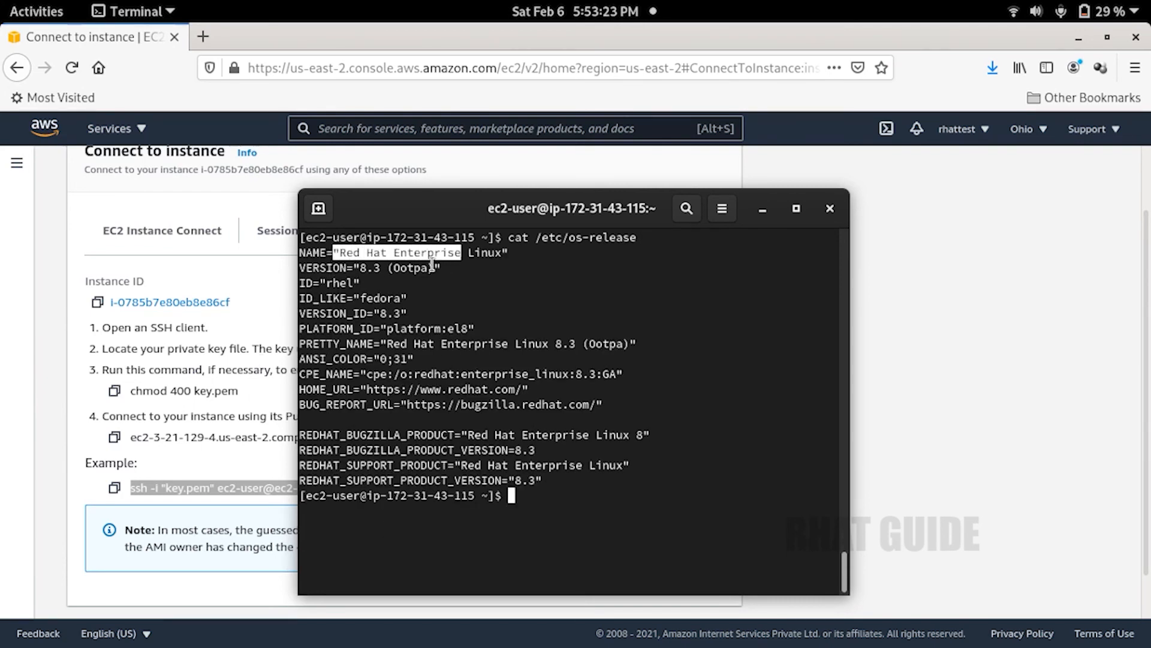
drag(354, 268, 379, 268)
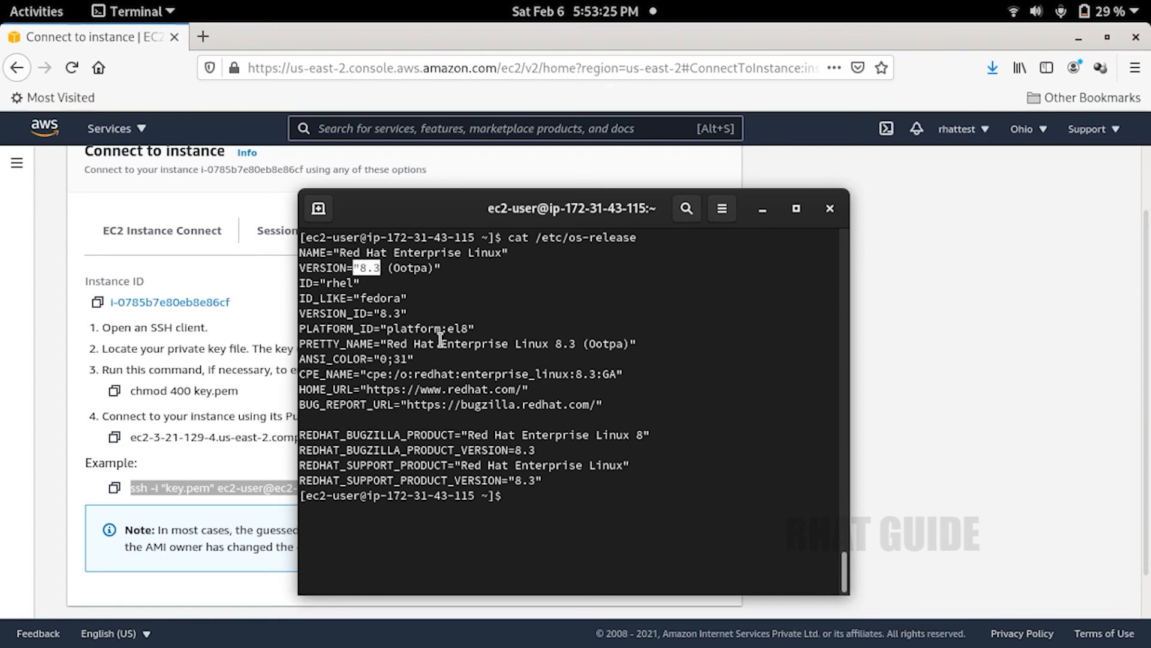
click(559, 499)
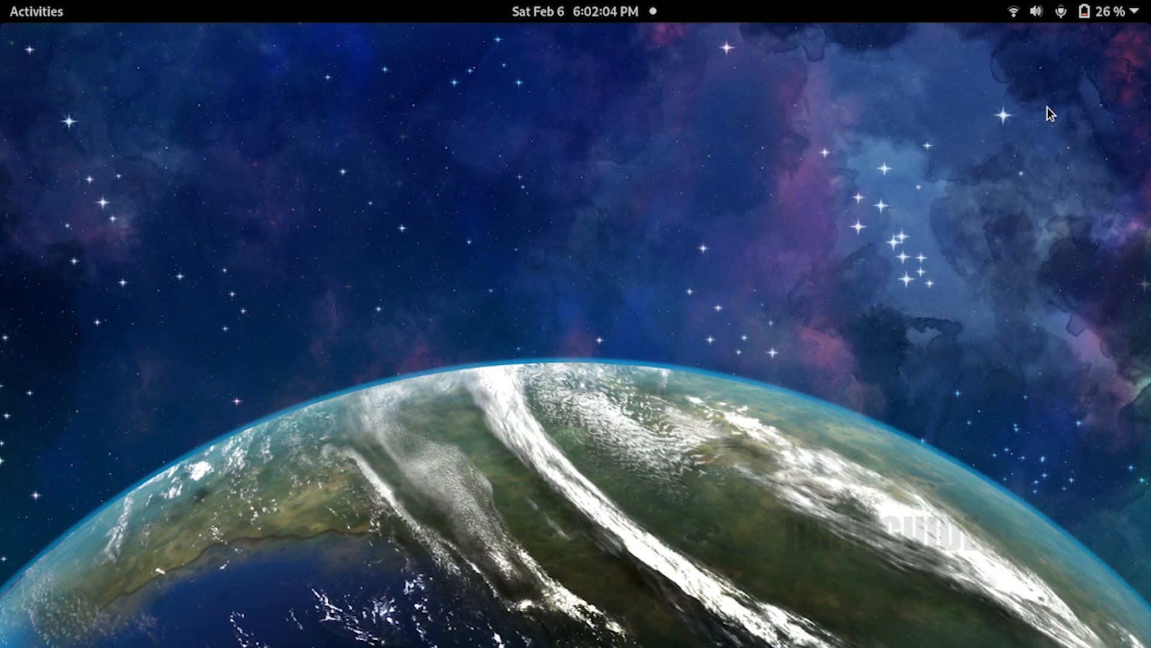
click(1109, 11)
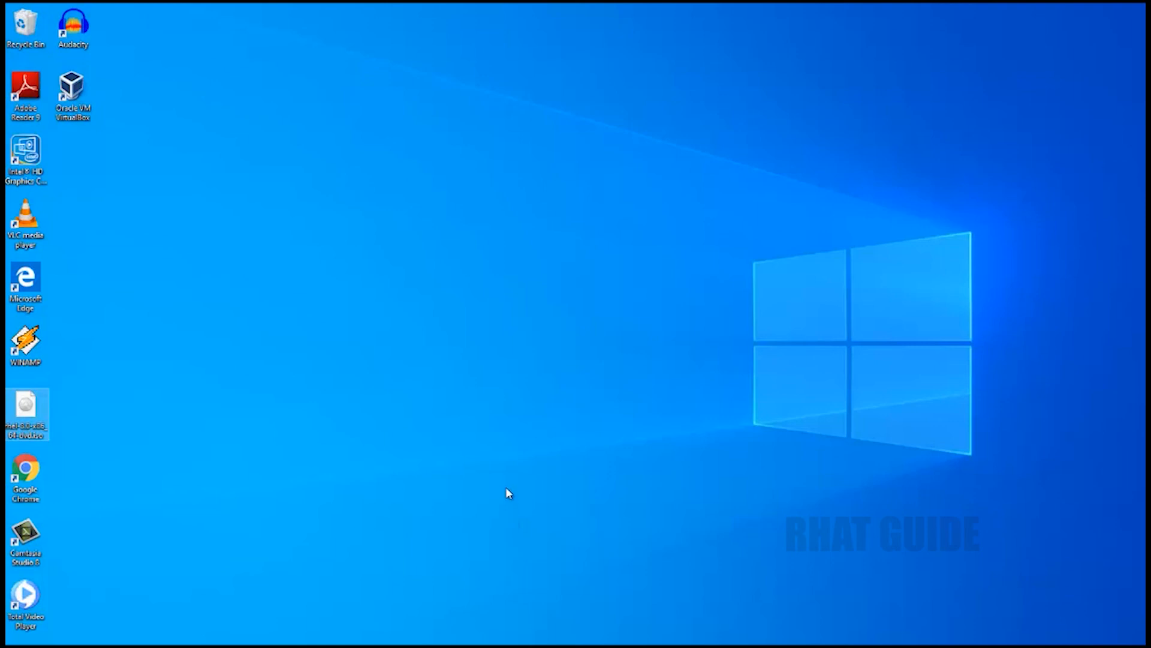
Open Oracle VM VirtualBox and start a new virtual machine named redhat linux, with type Linux and version Red Hat (64-bit)
click(88, 111)
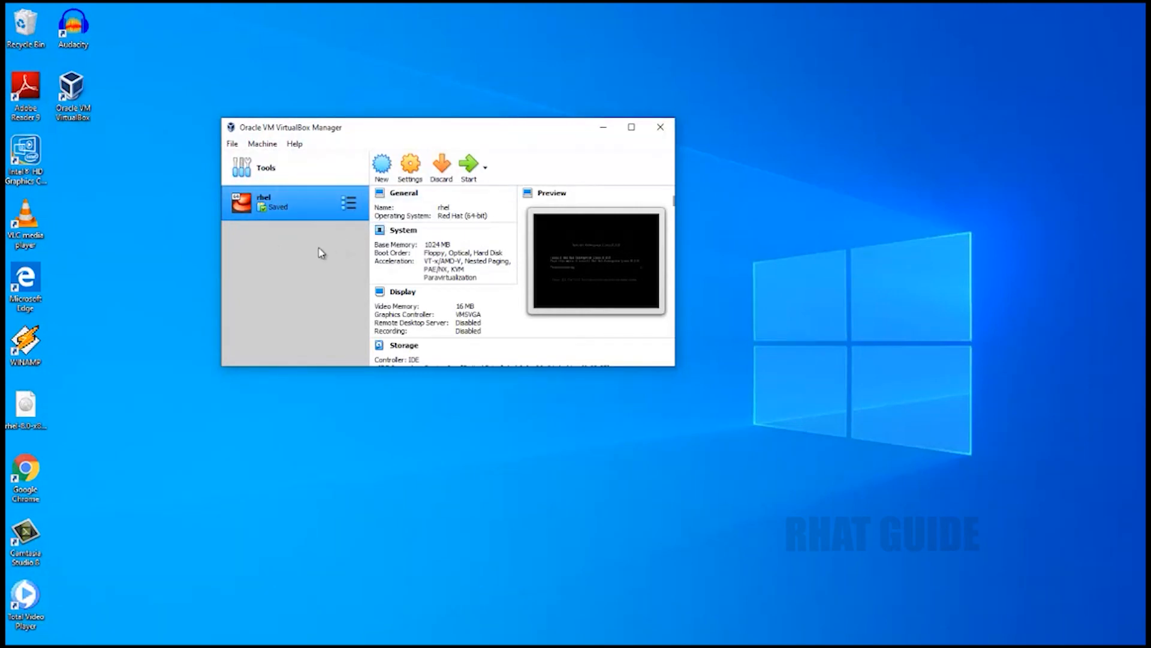
click(382, 168)
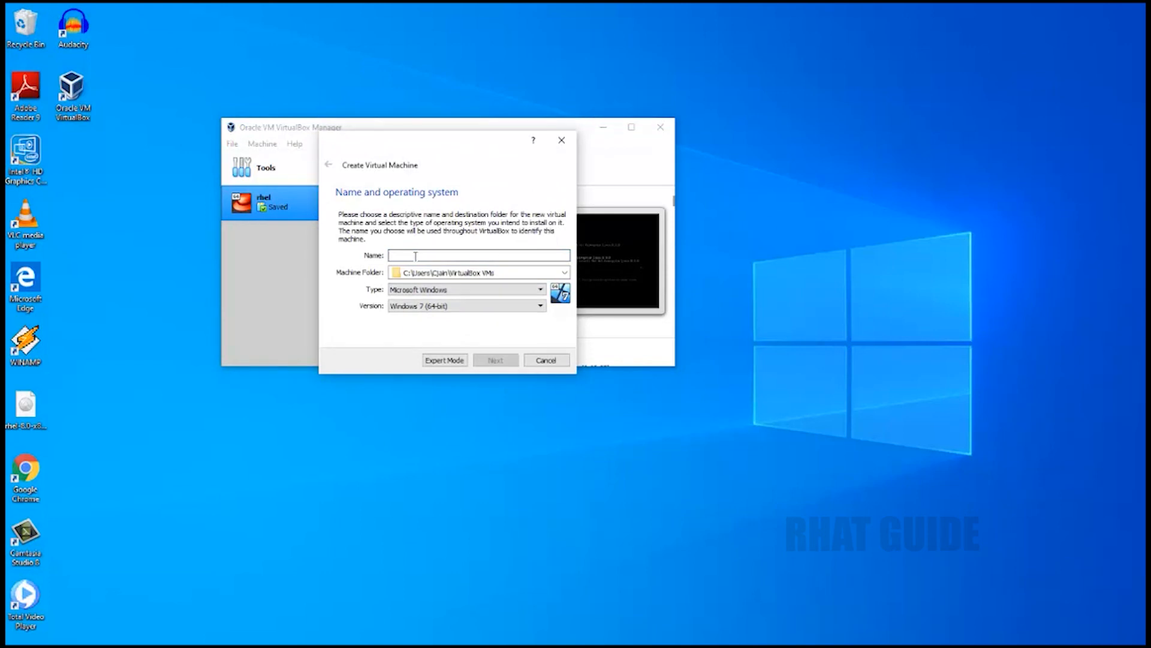
text(redhat linux)
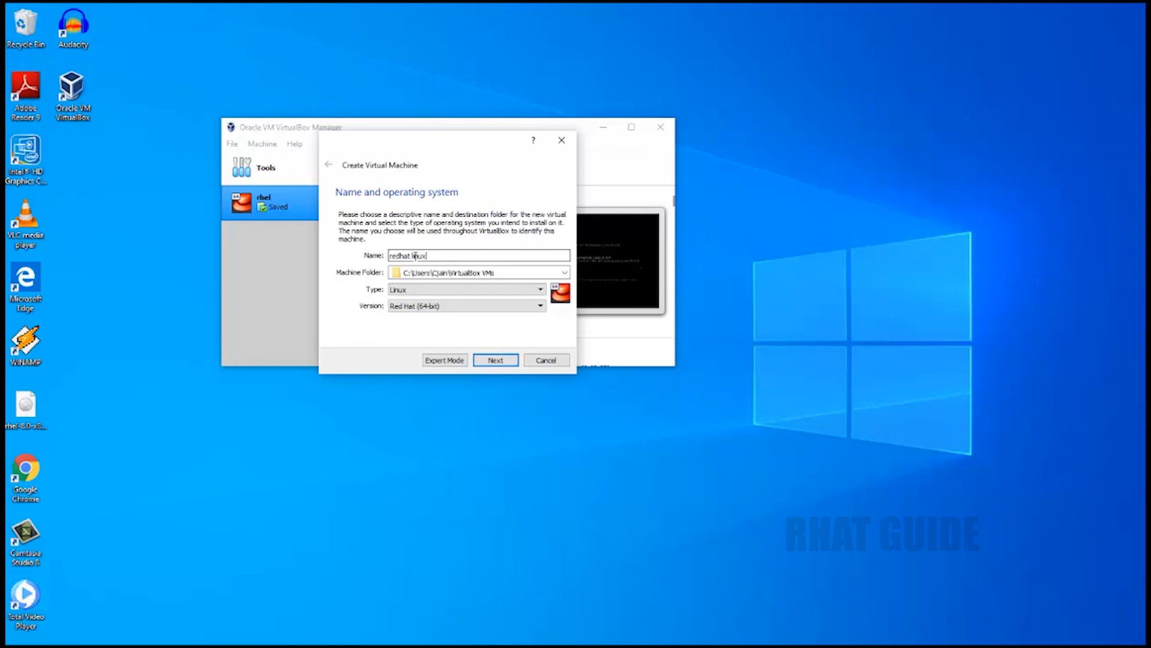
click(495, 360)
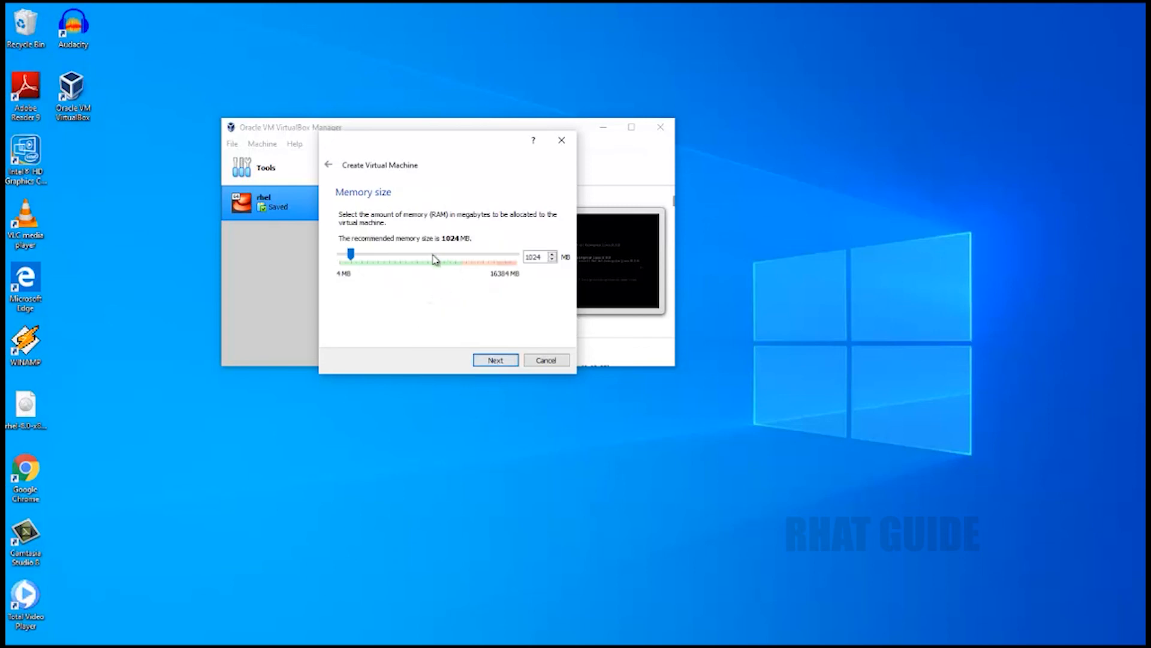
Finish creating the virtual machine with 1024 MB of memory and a new dynamically allocated 8.00 GB VDI hard disk
click(491, 360)
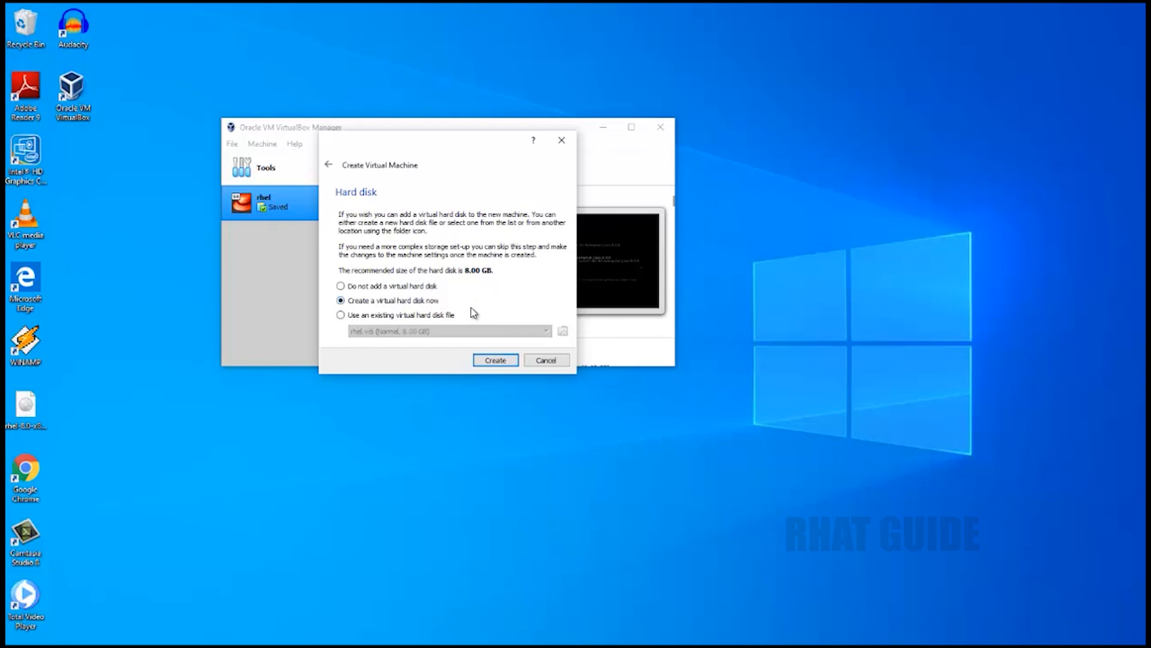
click(494, 361)
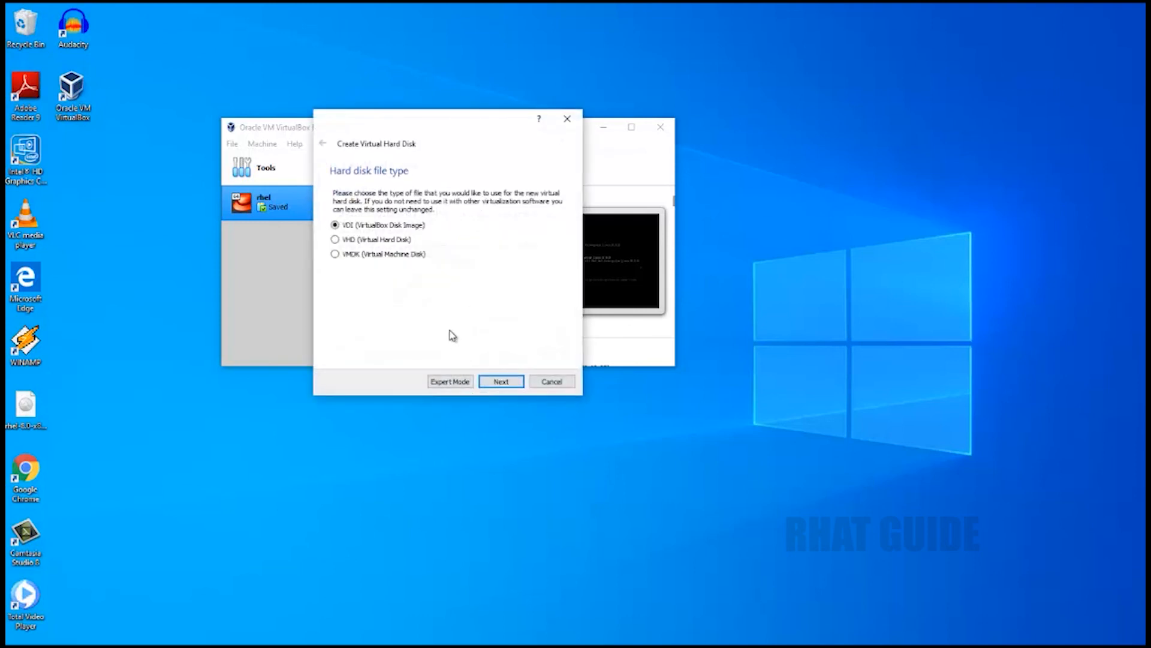
click(501, 381)
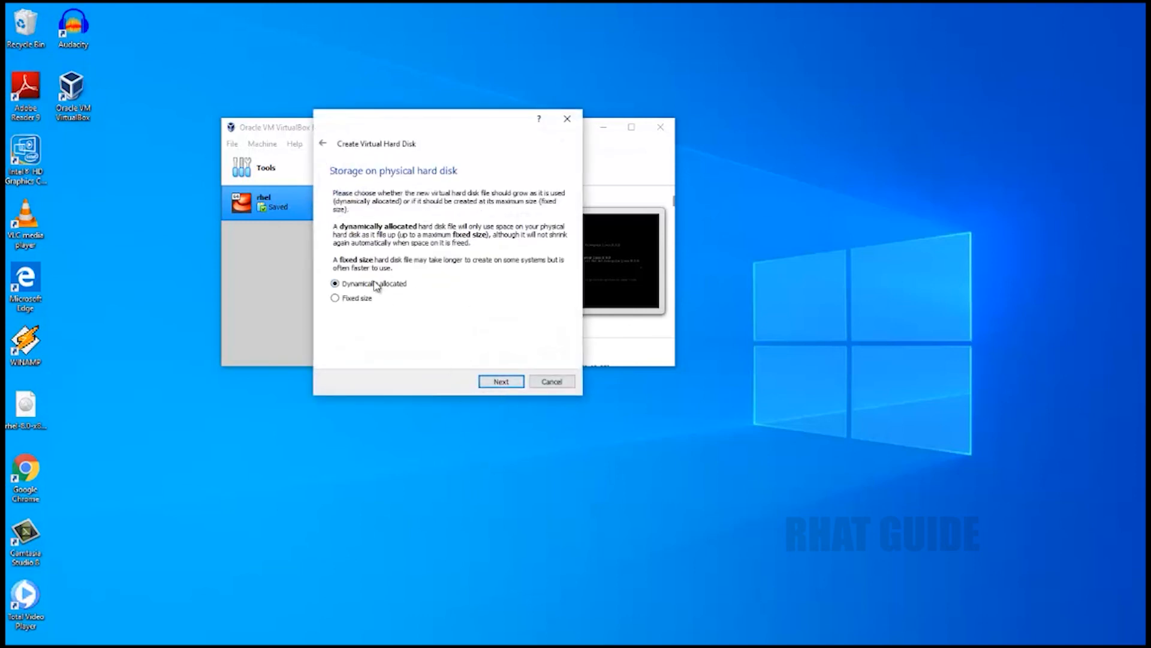
click(491, 382)
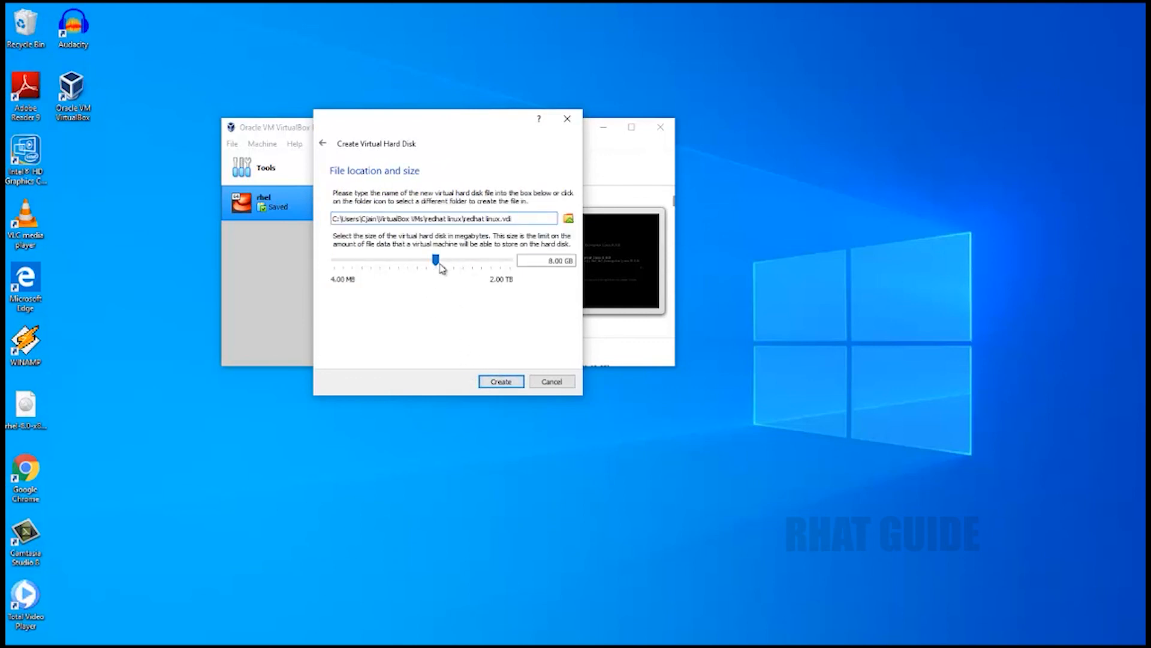
mouse_move(441, 268)
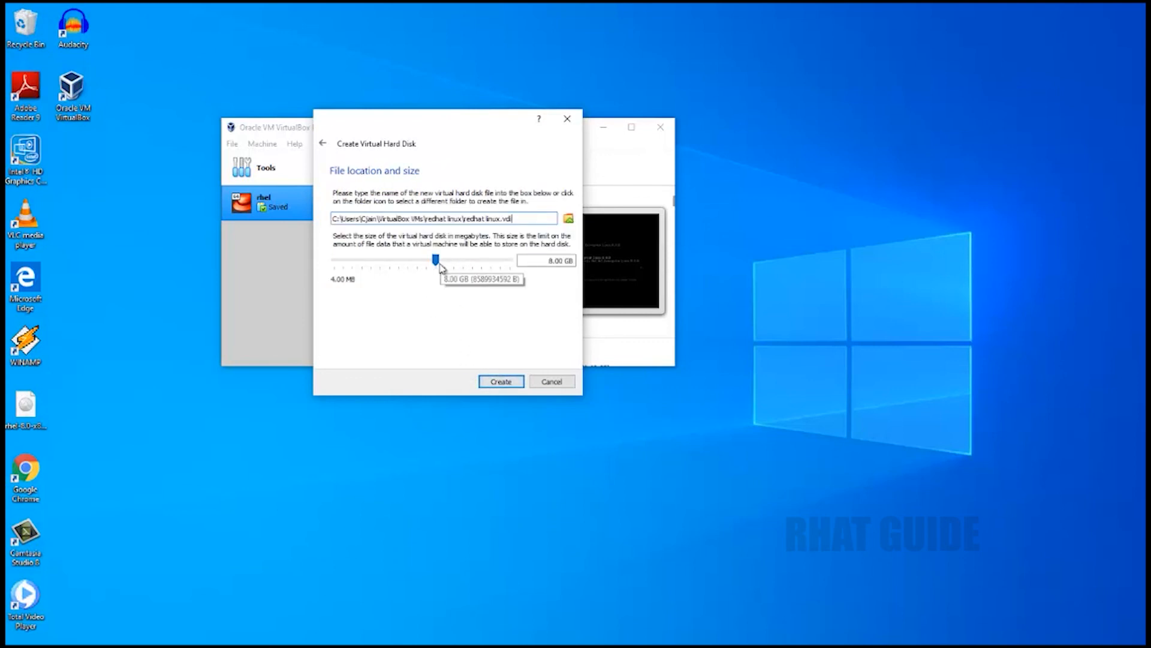
click(506, 382)
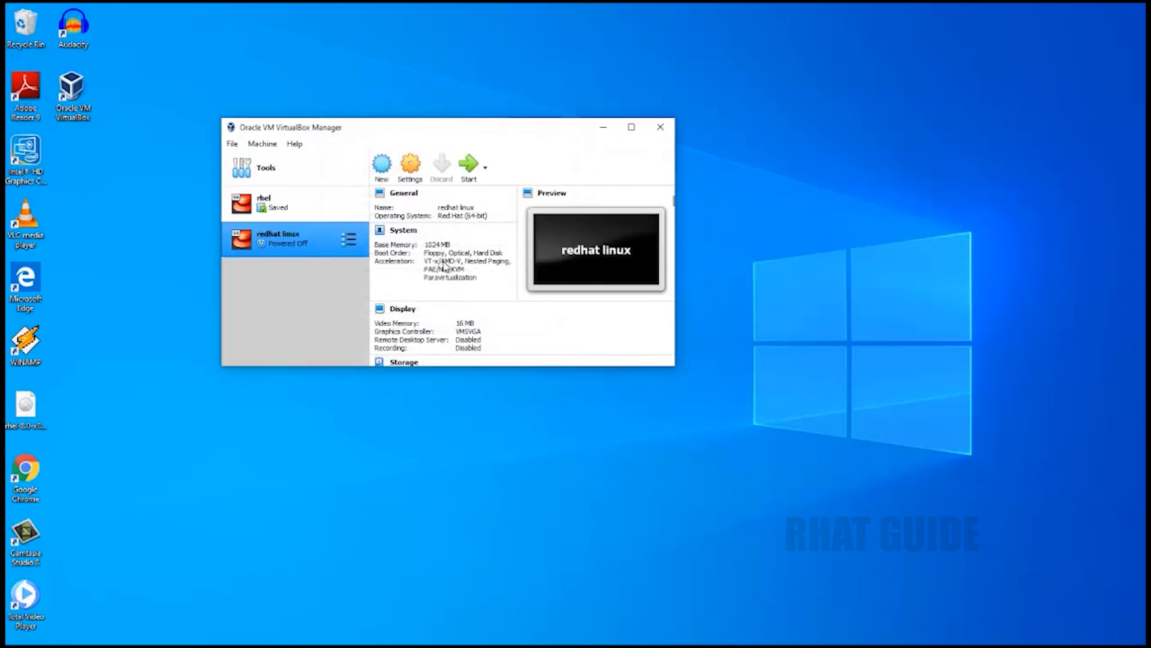
Attach rhel-8.0-x86_64-dvd.iso from the Desktop to the redhat linux machine's empty IDE optical drive and save the settings
click(411, 171)
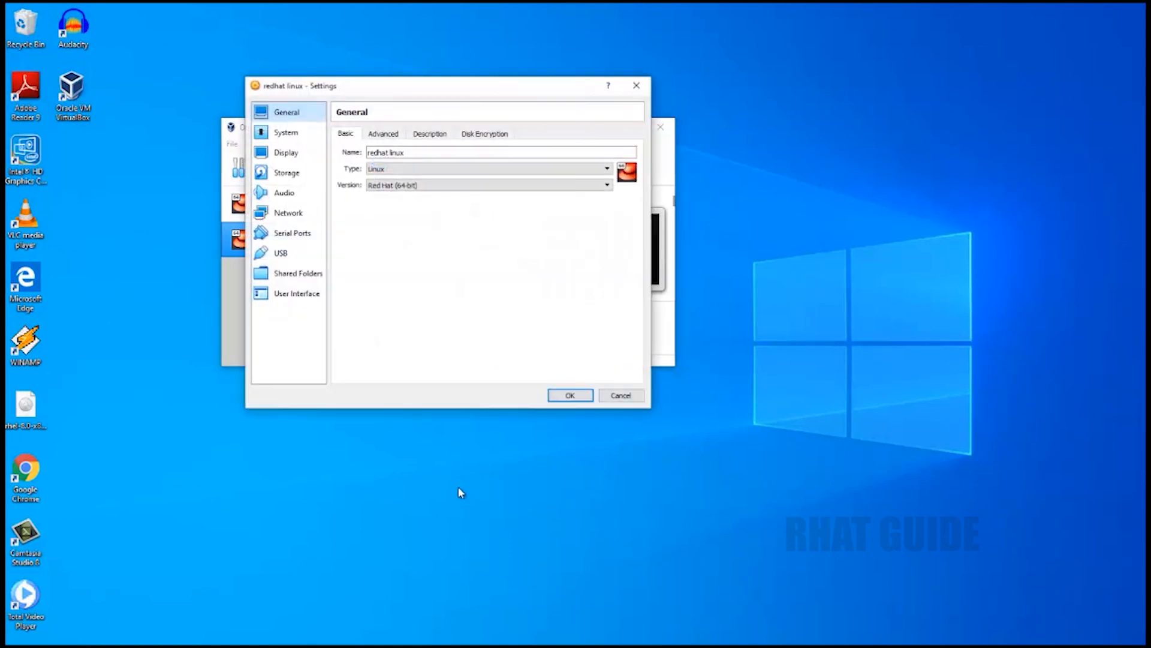
click(298, 172)
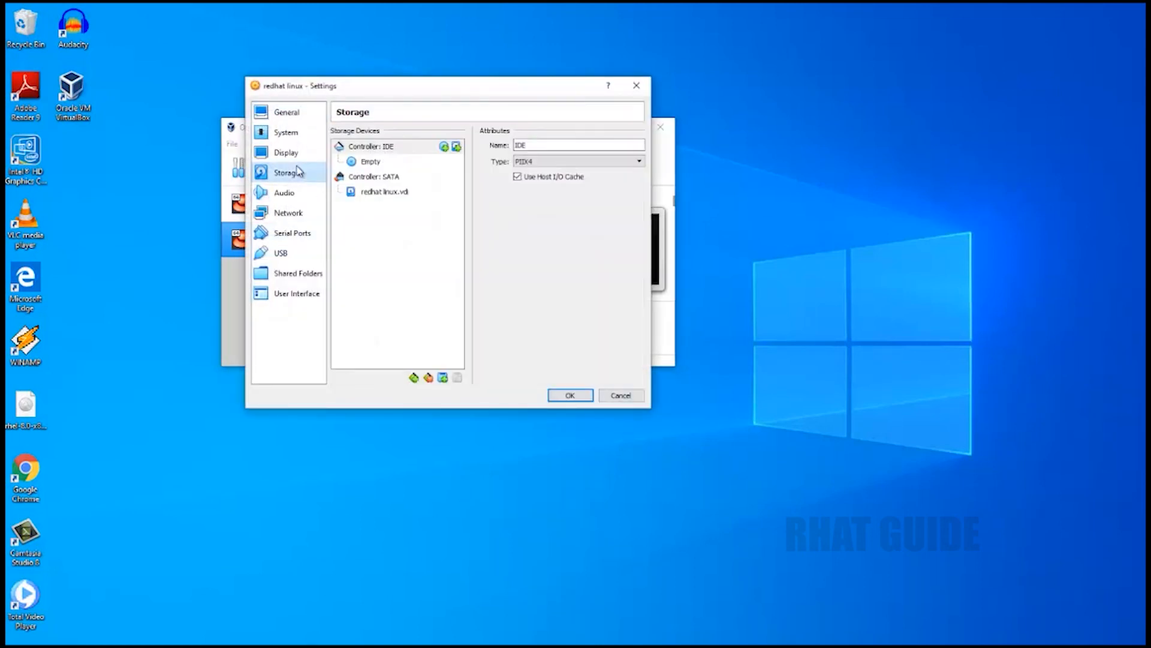
click(371, 161)
click(637, 146)
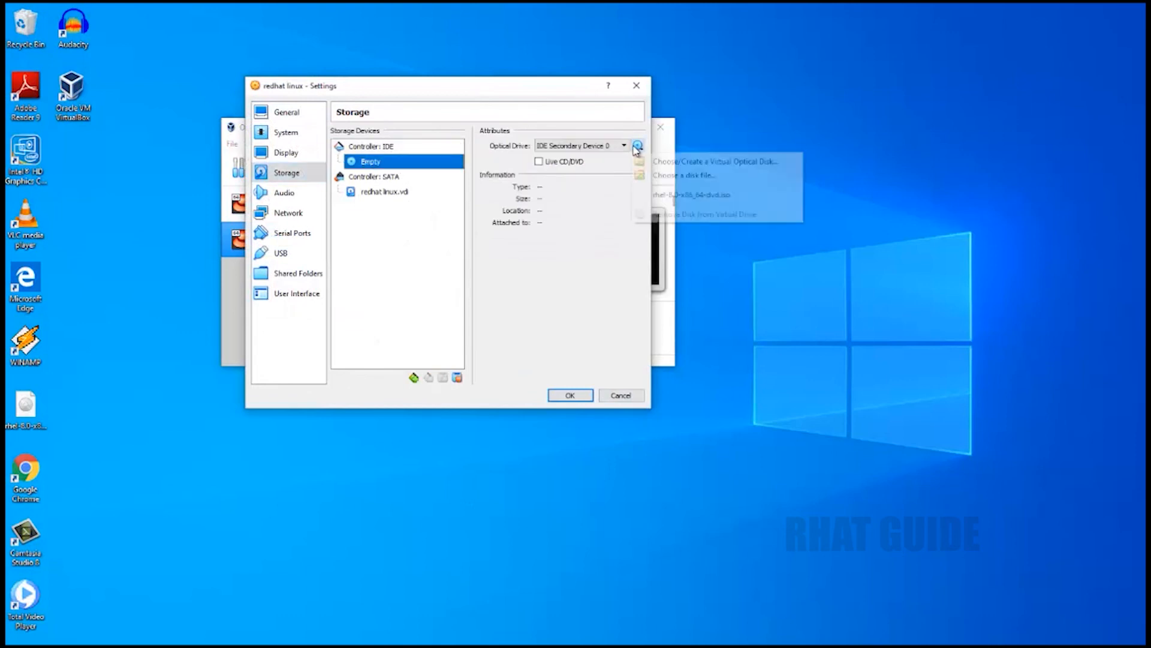
click(691, 162)
click(267, 175)
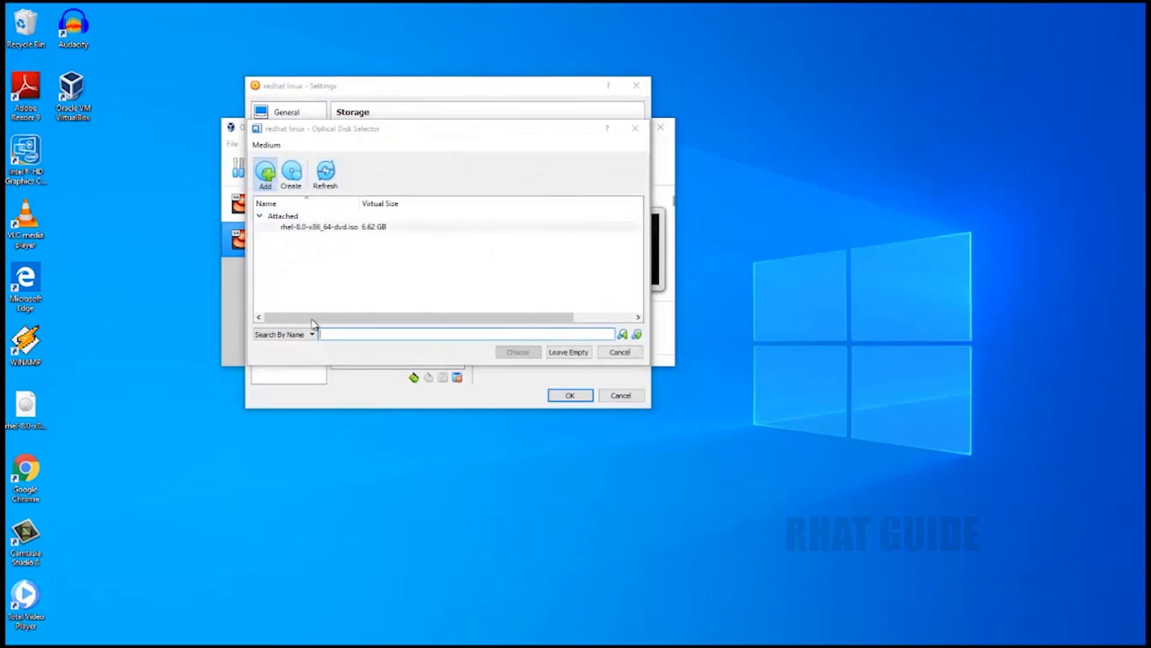
click(390, 246)
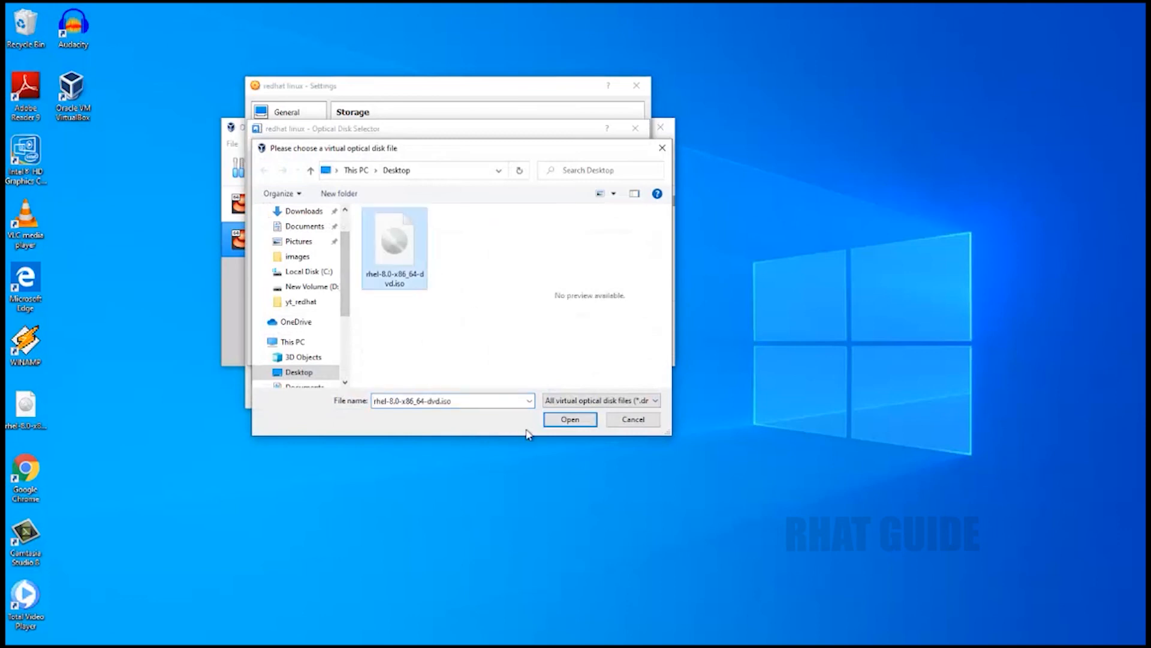
click(567, 419)
click(519, 355)
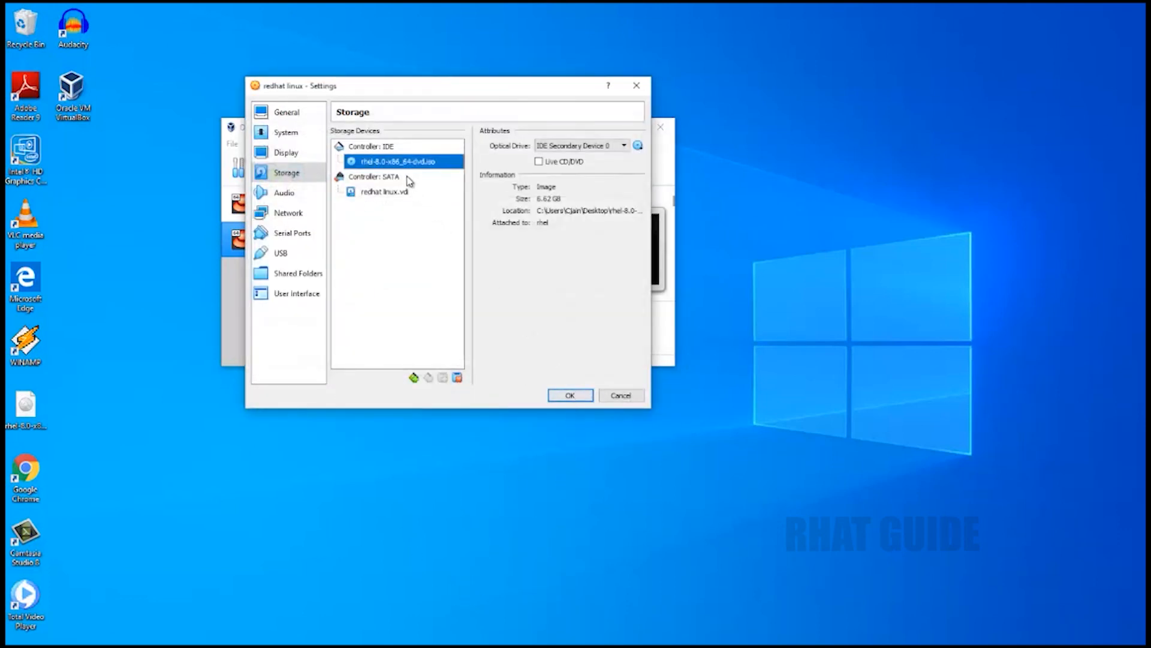
click(566, 395)
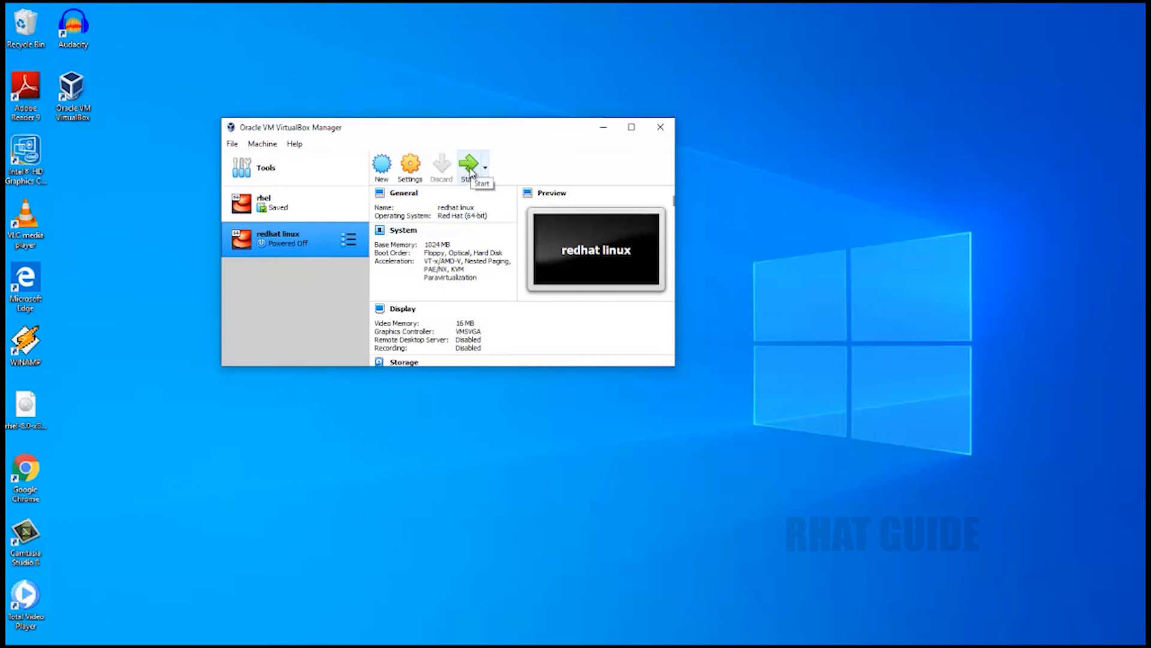
Start the redhat linux machine from rhel-8.0-x86_64-dvd.iso, dismiss the keyboard capture notice, and move its window over the manager window
click(472, 173)
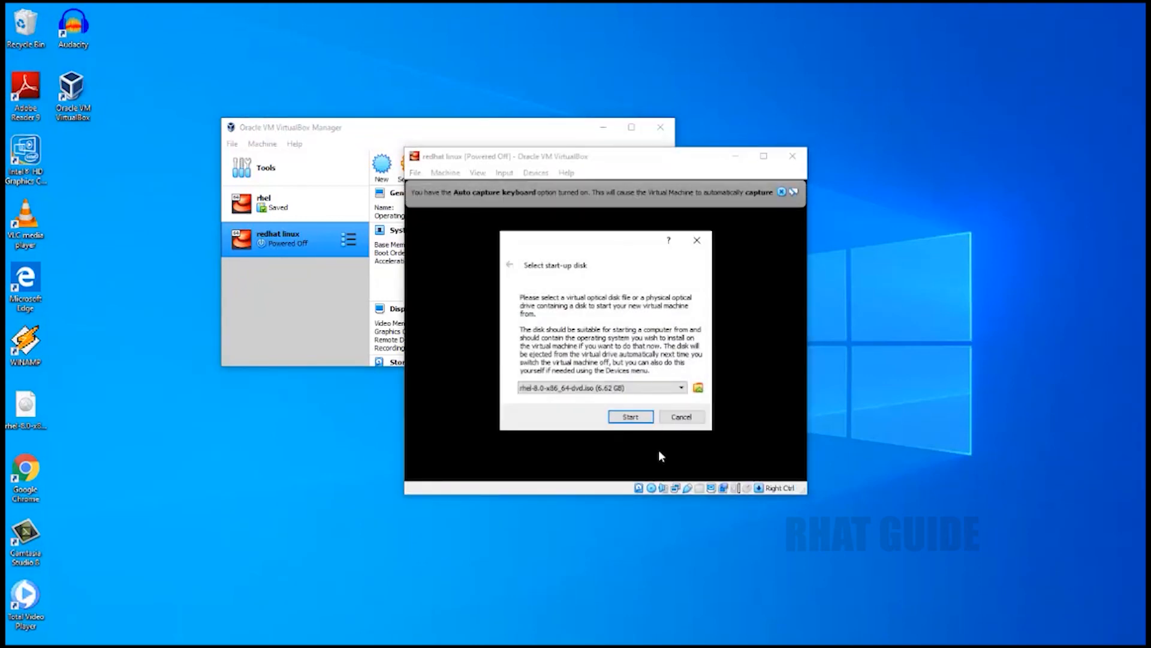
click(636, 417)
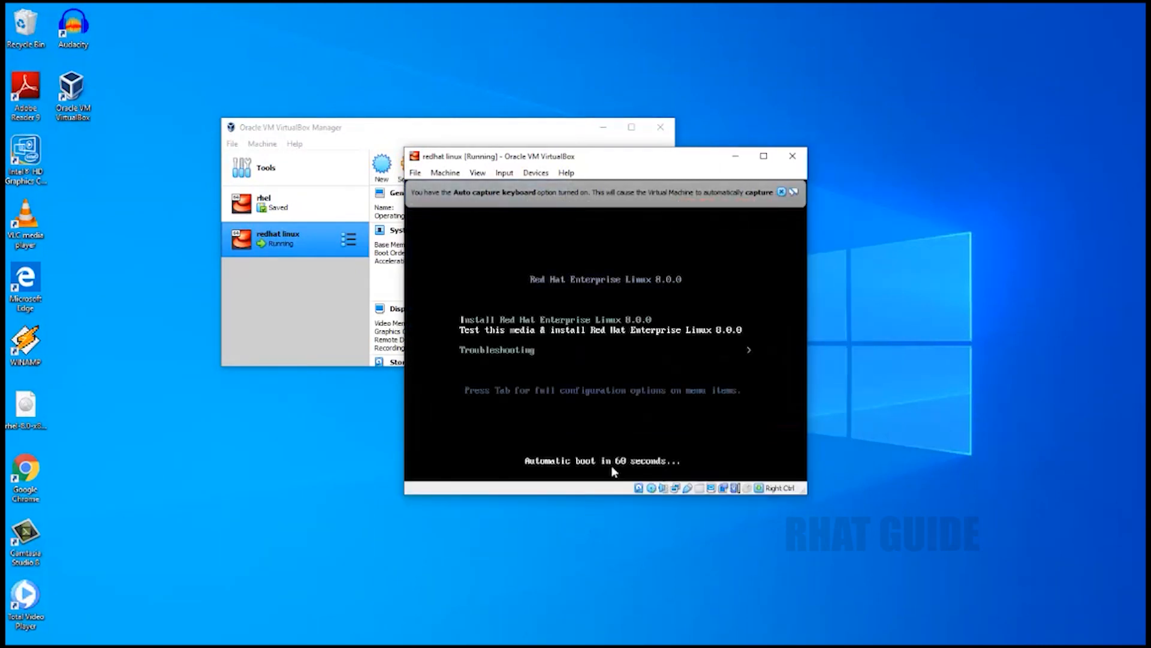
click(782, 192)
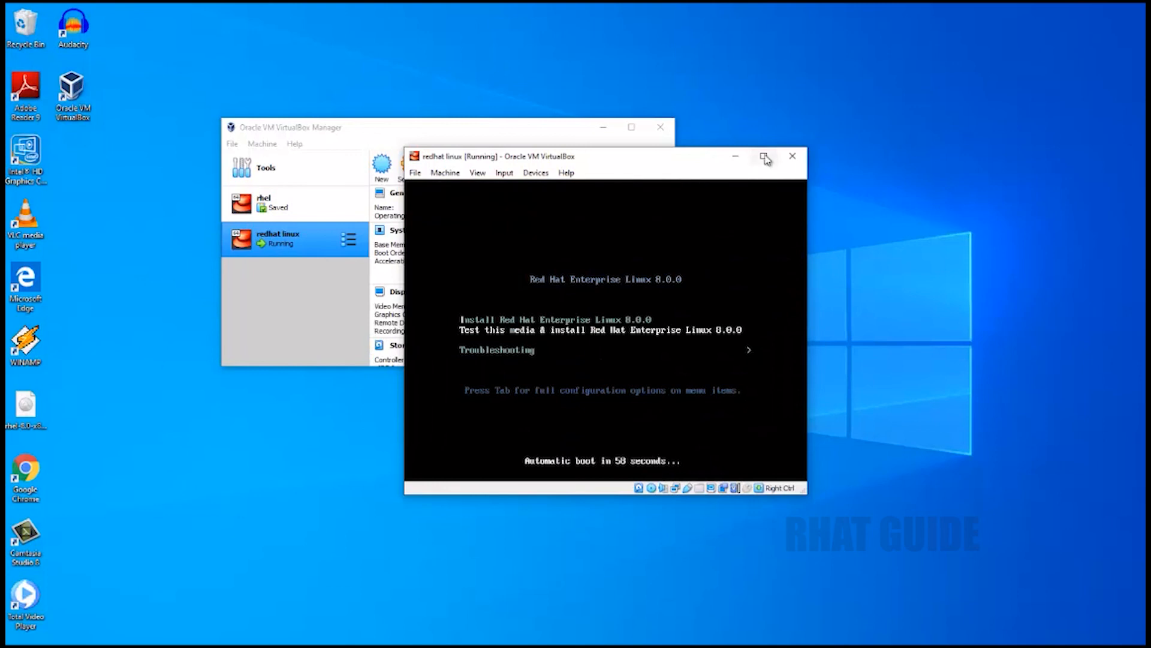
drag(681, 161, 580, 167)
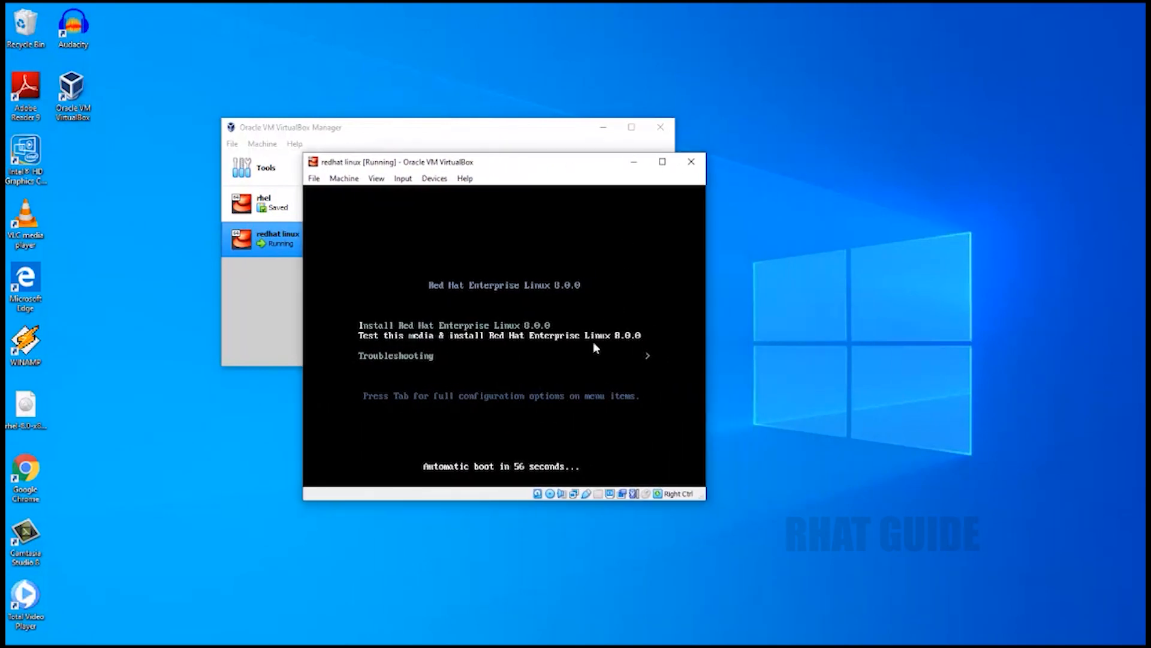